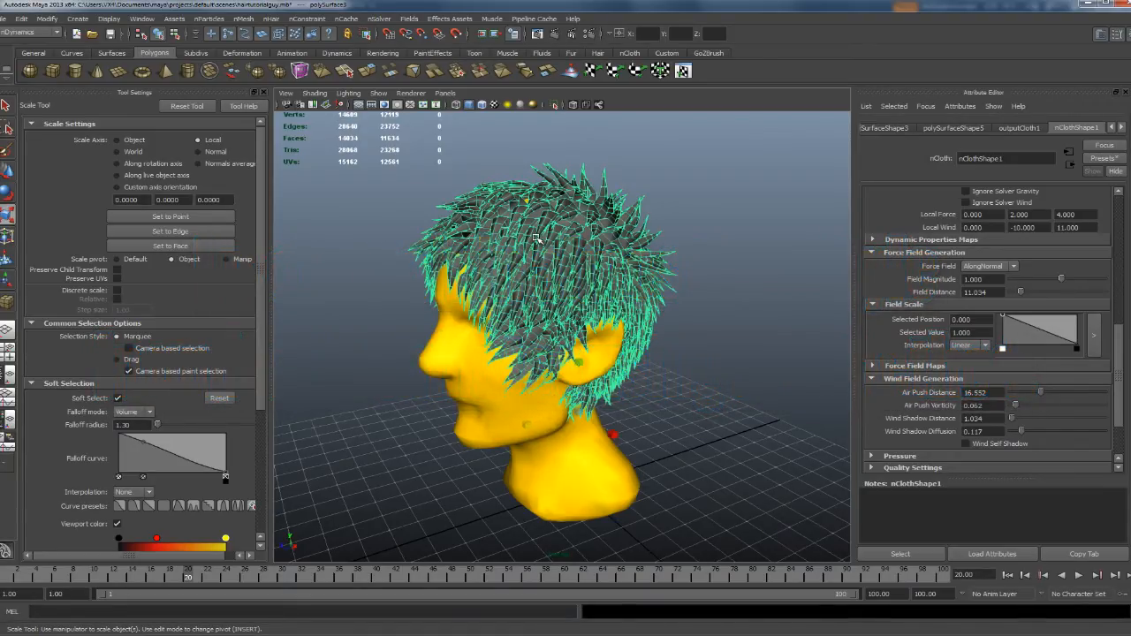
pyautogui.keyDown('alt'); pyautogui.moveTo(533, 231); pyautogui.dragTo(786, 237); pyautogui.keyUp('alt')
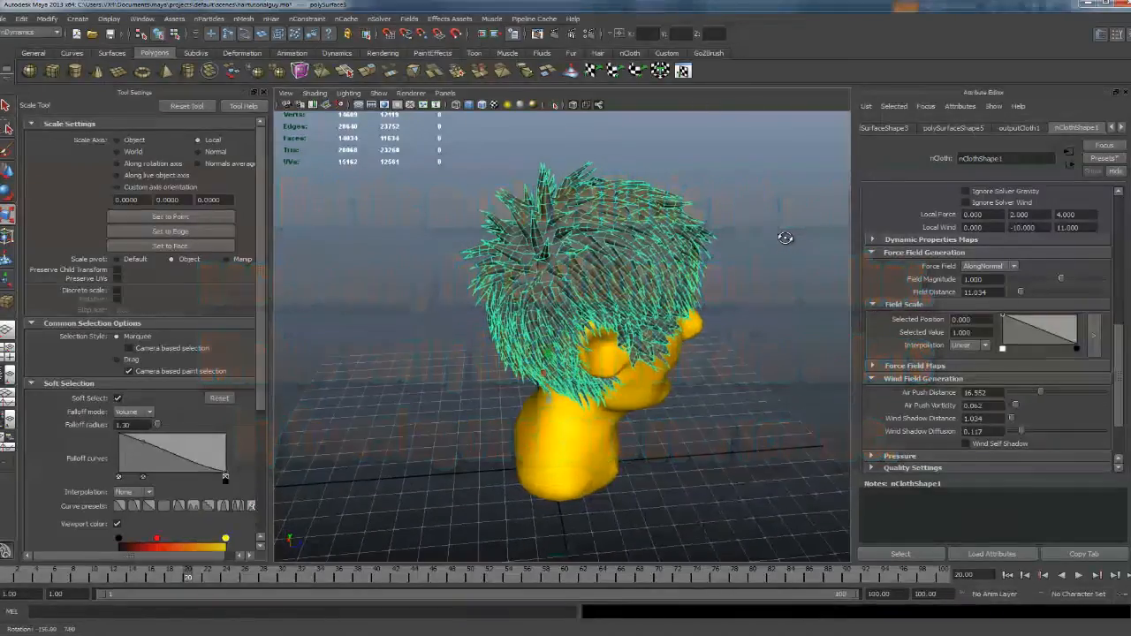
pyautogui.scroll(5, 738, 254)
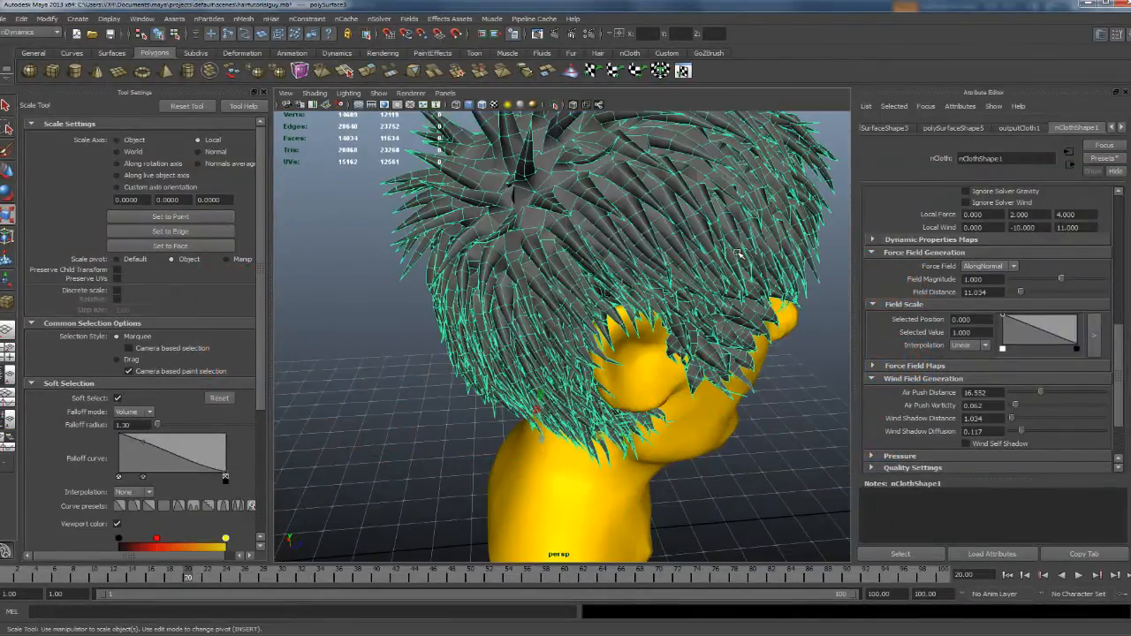
pyautogui.scroll(-2, 738, 253)
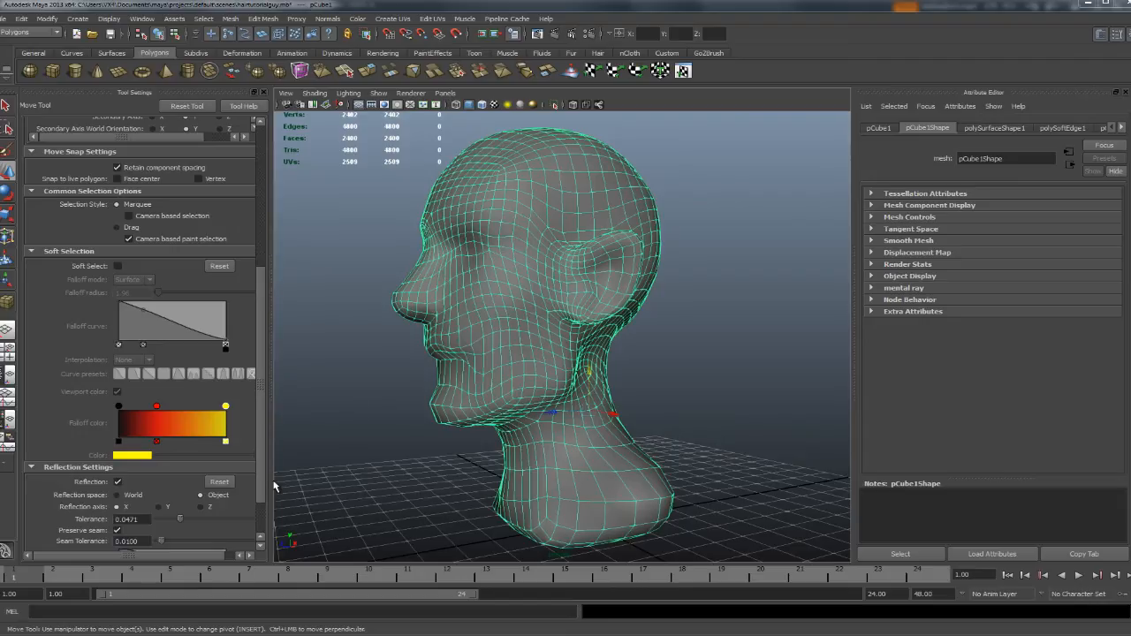
# - Make sure Reflection is enabled in the Move tool settings and switch the head mesh to face selection
pyautogui.scroll(-2, 262, 504)
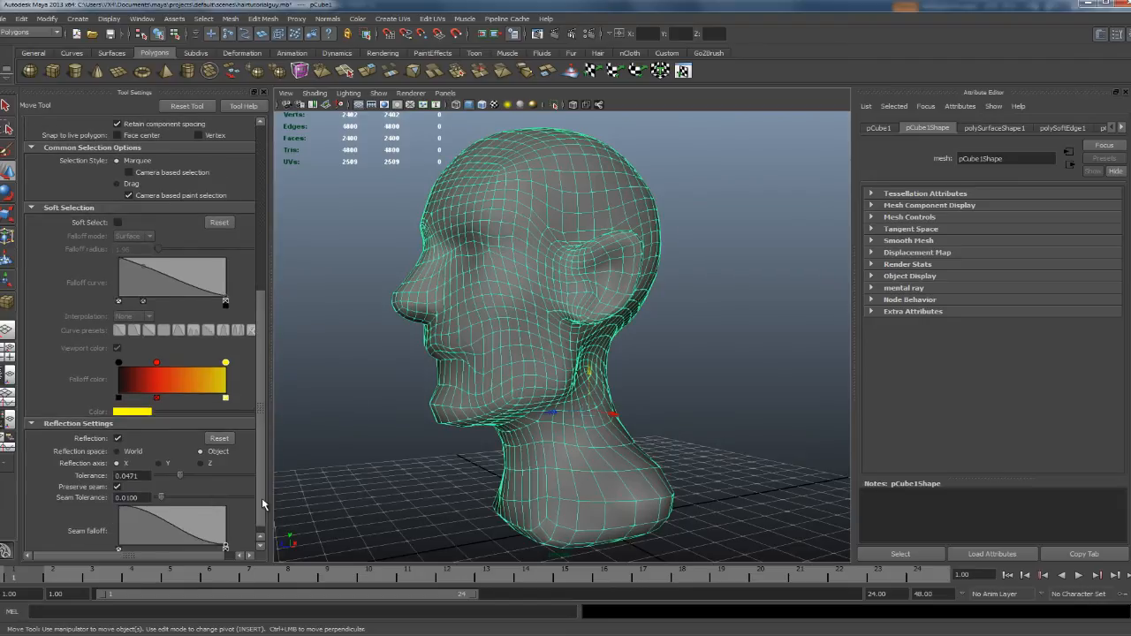
pyautogui.click(117, 438)
pyautogui.keyDown('alt'); pyautogui.moveTo(659, 348); pyautogui.dragTo(575, 231); pyautogui.keyUp('alt')
pyautogui.keyDown('alt'); pyautogui.moveTo(575, 231); pyautogui.dragTo(575, 257, button='middle'); pyautogui.keyUp('alt')
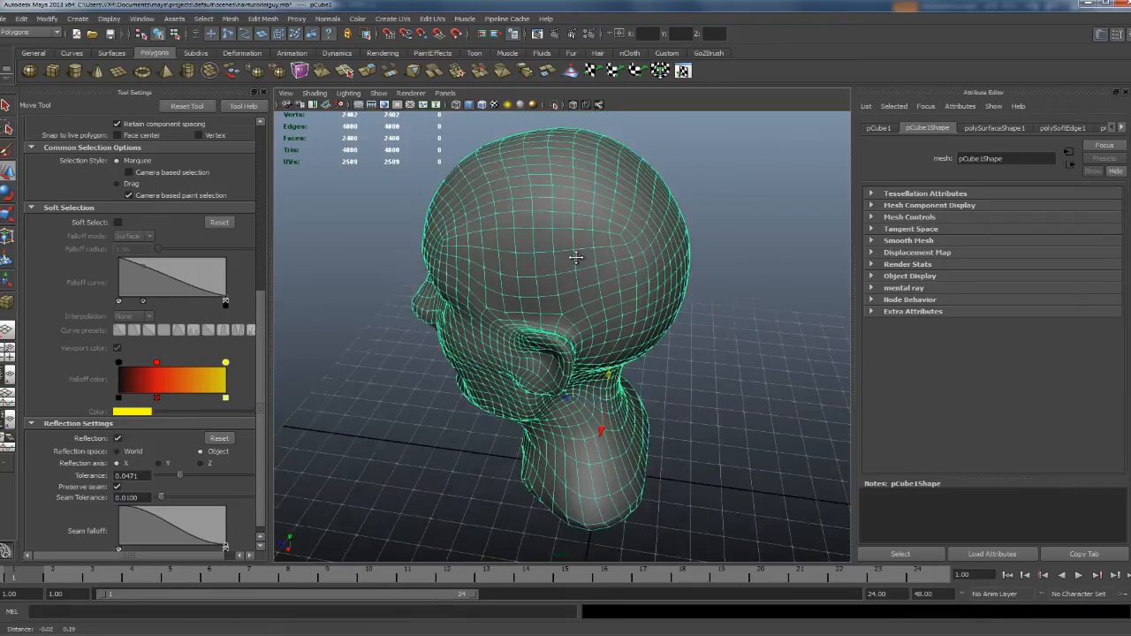
pyautogui.keyDown('alt'); pyautogui.moveTo(575, 257); pyautogui.dragTo(632, 251); pyautogui.keyUp('alt')
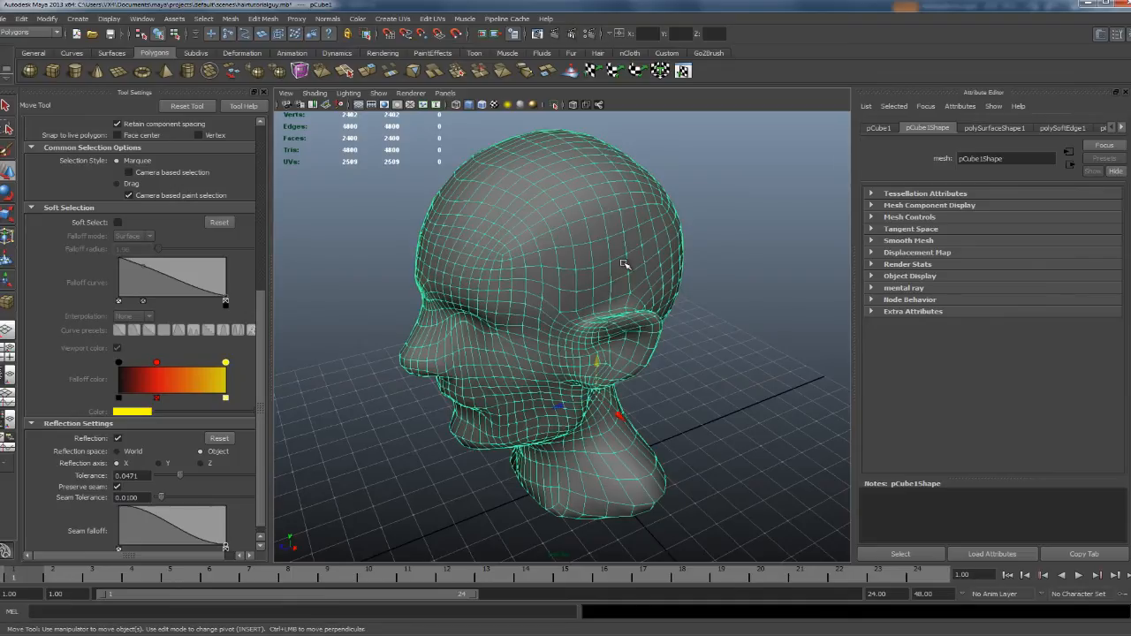
pyautogui.scroll(2, 625, 264)
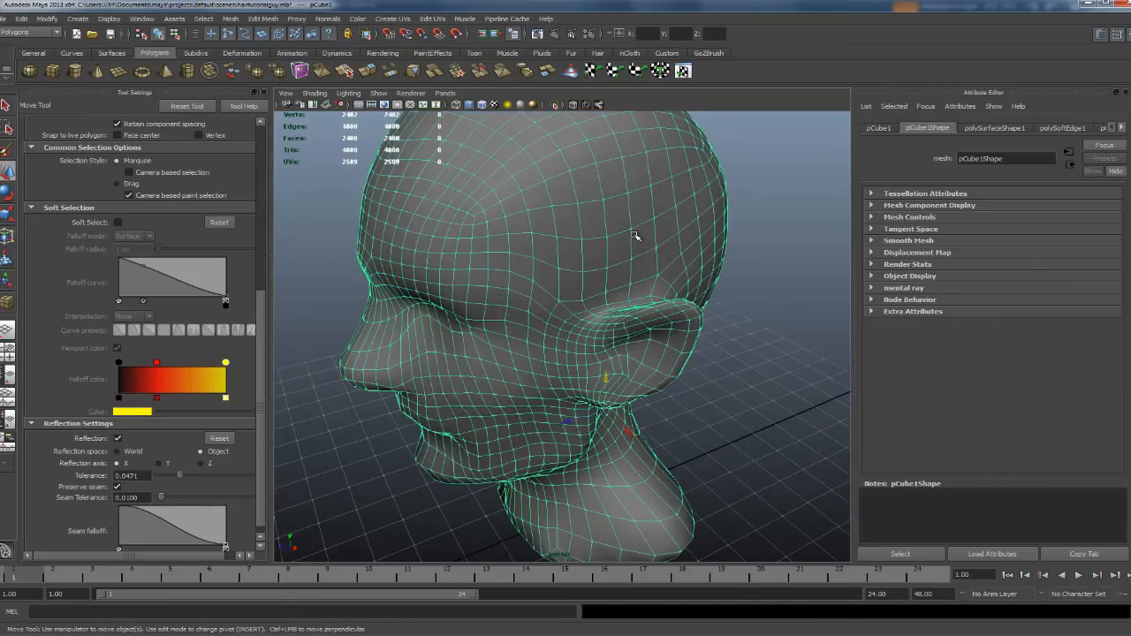
pyautogui.keyDown('alt'); pyautogui.moveTo(631, 227); pyautogui.dragTo(619, 272); pyautogui.keyUp('alt')
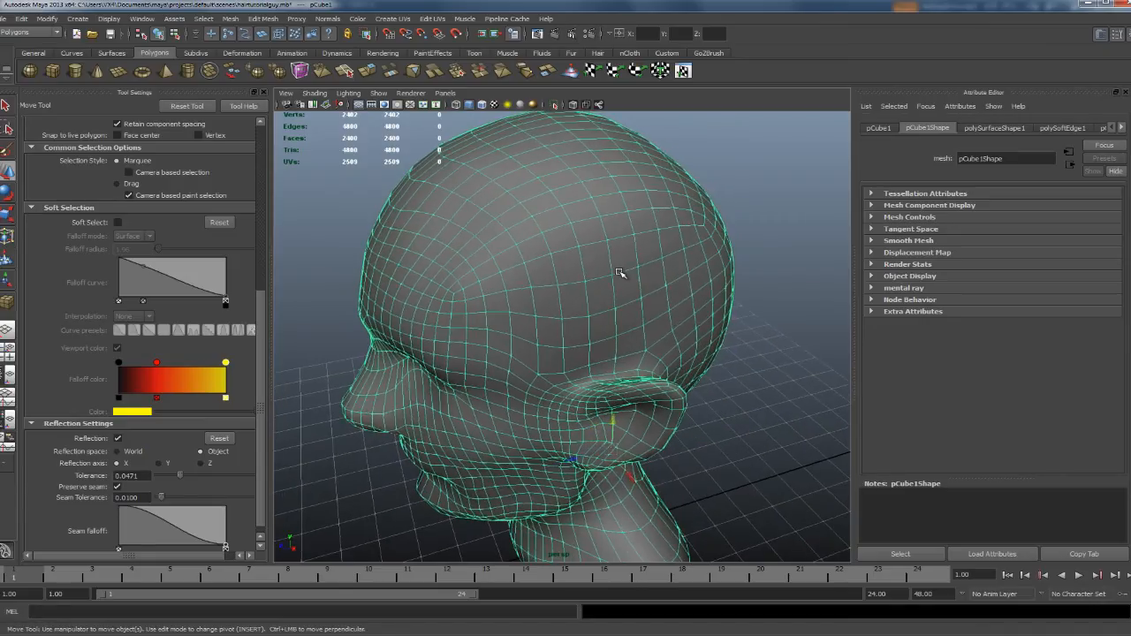
pyautogui.rightClick(580, 336)
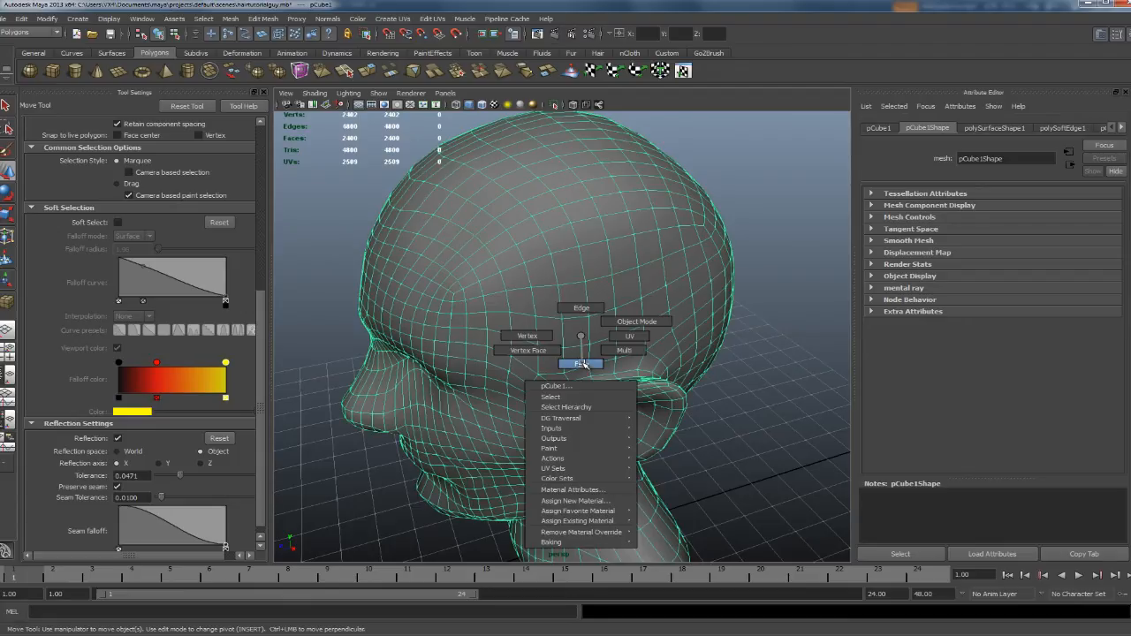
pyautogui.click(580, 364)
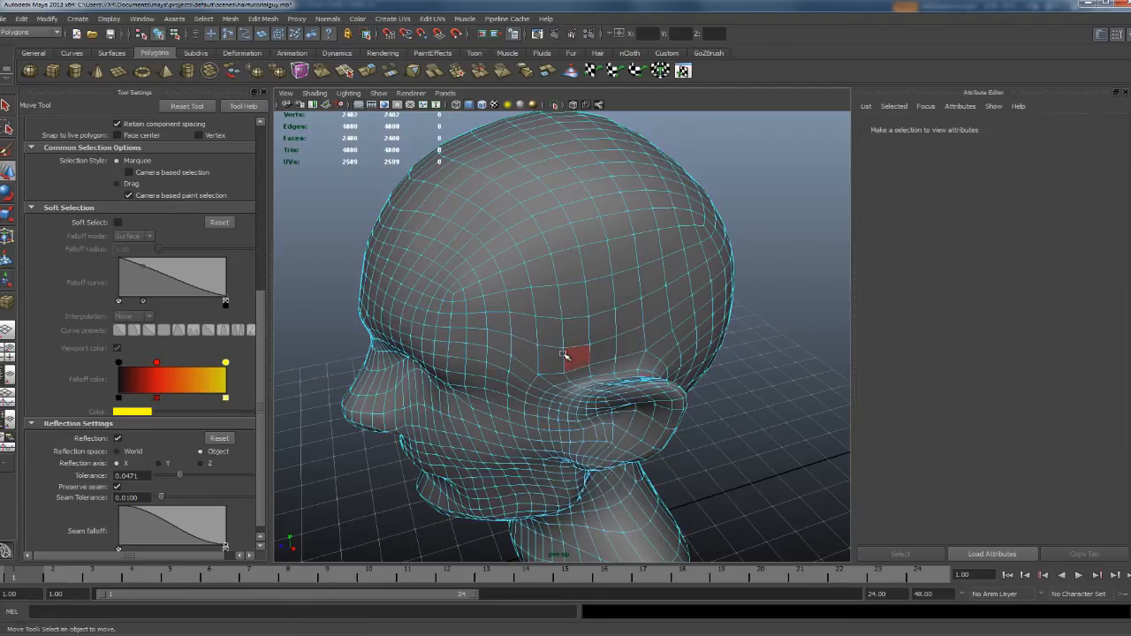
# - Select a strip of faces along the hairline, from the front of the ear up over the temple
pyautogui.keyDown('alt'); pyautogui.moveTo(543, 361); pyautogui.dragTo(543, 345); pyautogui.keyUp('alt')
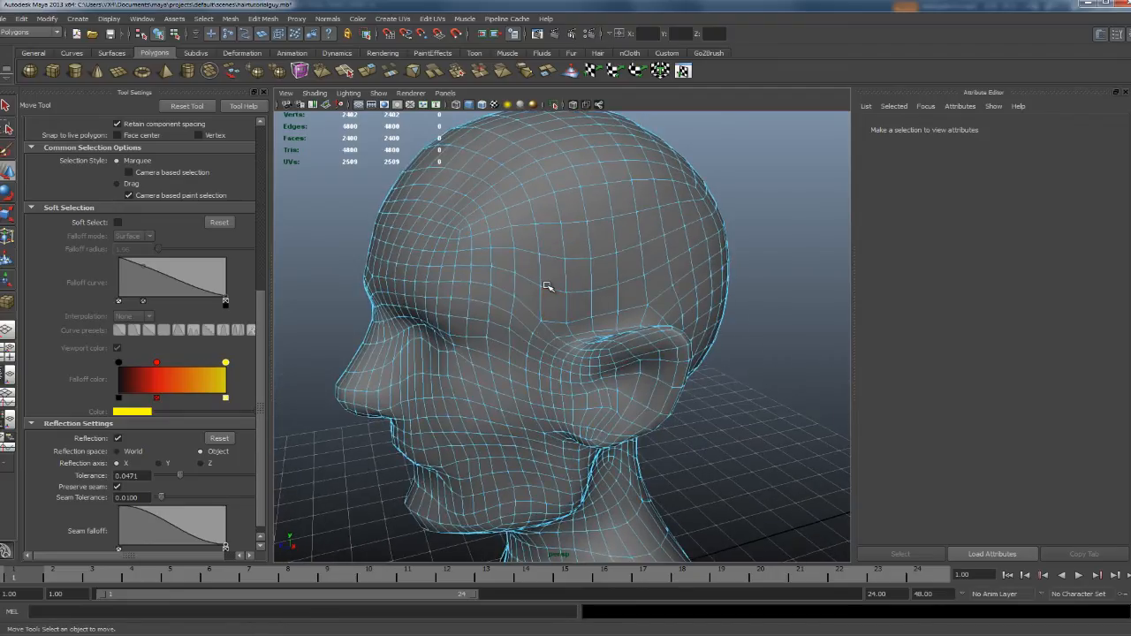
pyautogui.keyDown('alt'); pyautogui.moveTo(547, 287); pyautogui.dragTo(560, 303, button='middle'); pyautogui.keyUp('alt')
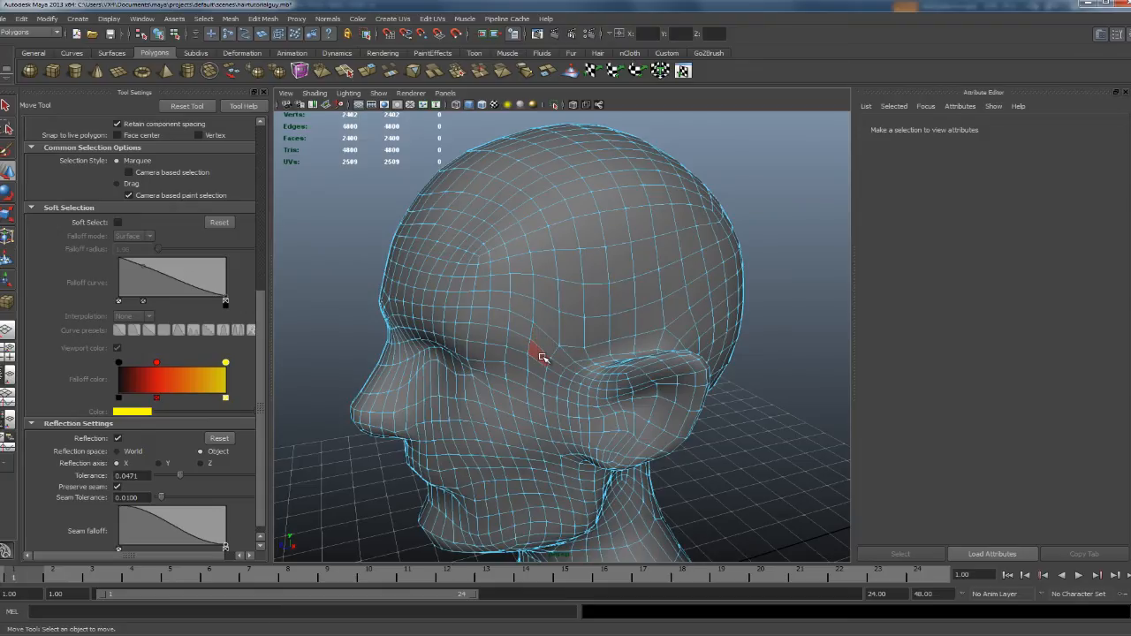
pyautogui.keyDown('alt'); pyautogui.moveTo(545, 356); pyautogui.dragTo(537, 340); pyautogui.keyUp('alt')
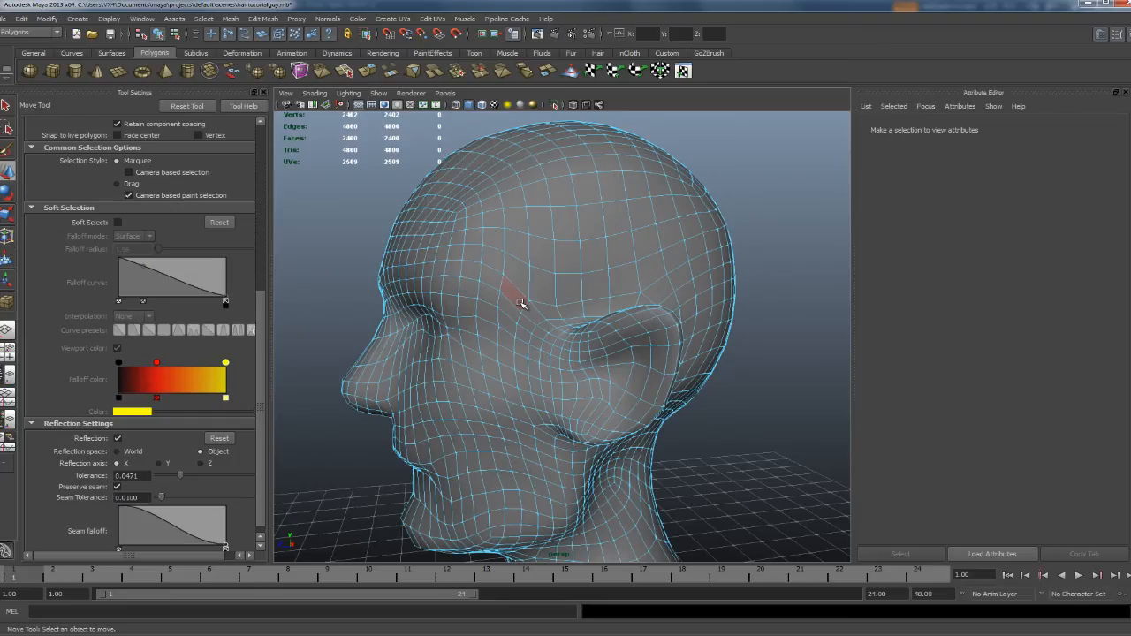
pyautogui.click(522, 303)
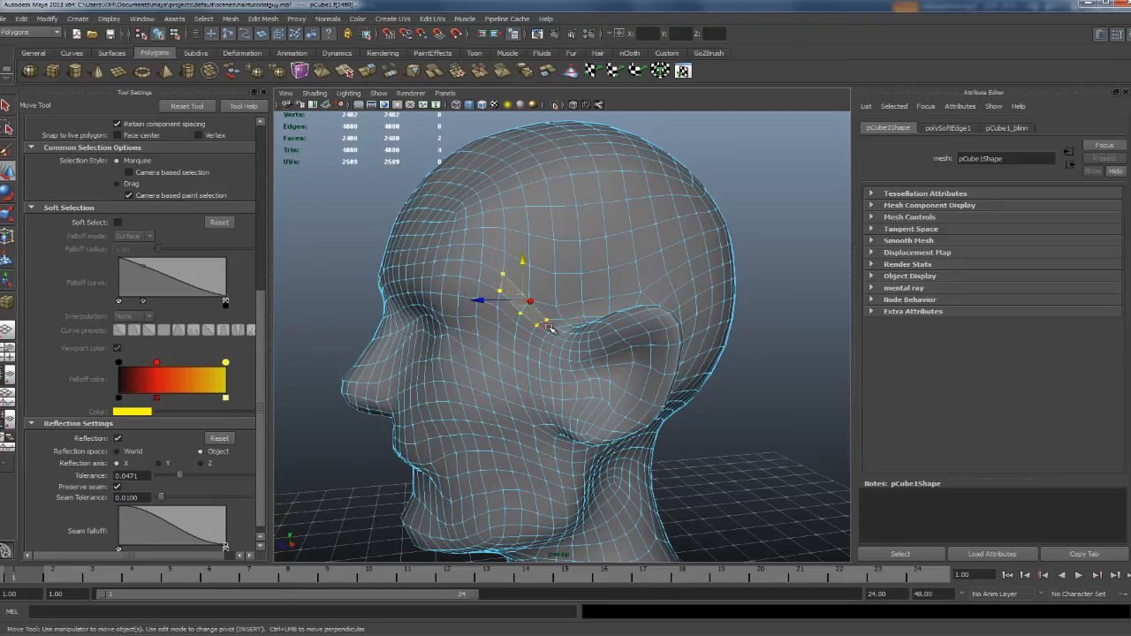
pyautogui.keyDown('shift'); pyautogui.click(545, 327); pyautogui.keyUp('shift')
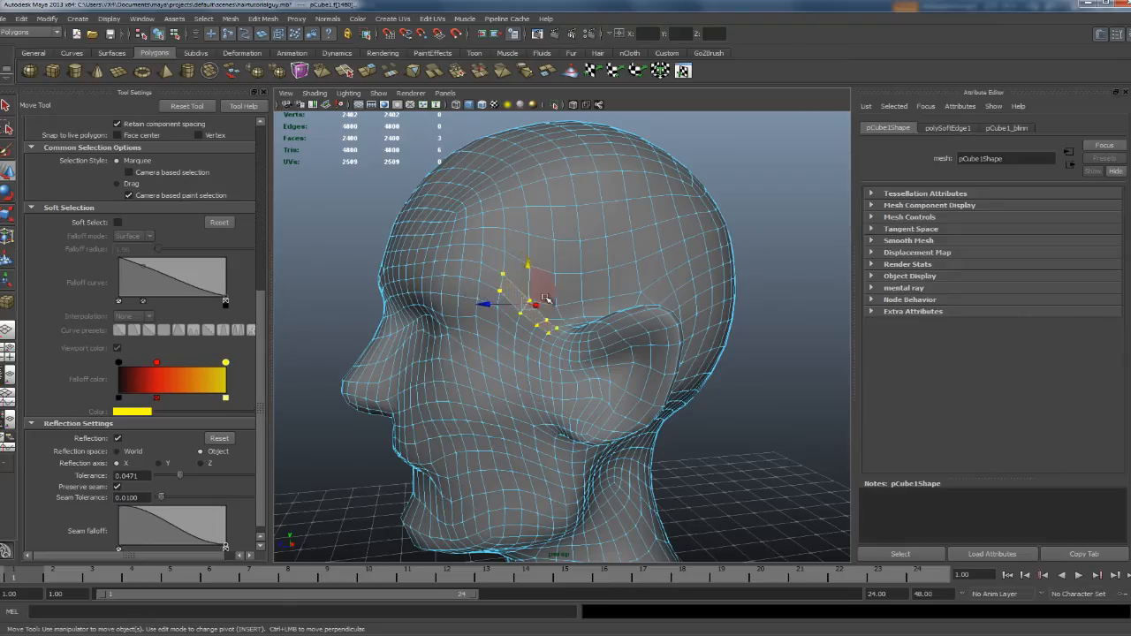
pyautogui.keyDown('shift'); pyautogui.click(521, 253); pyautogui.keyUp('shift')
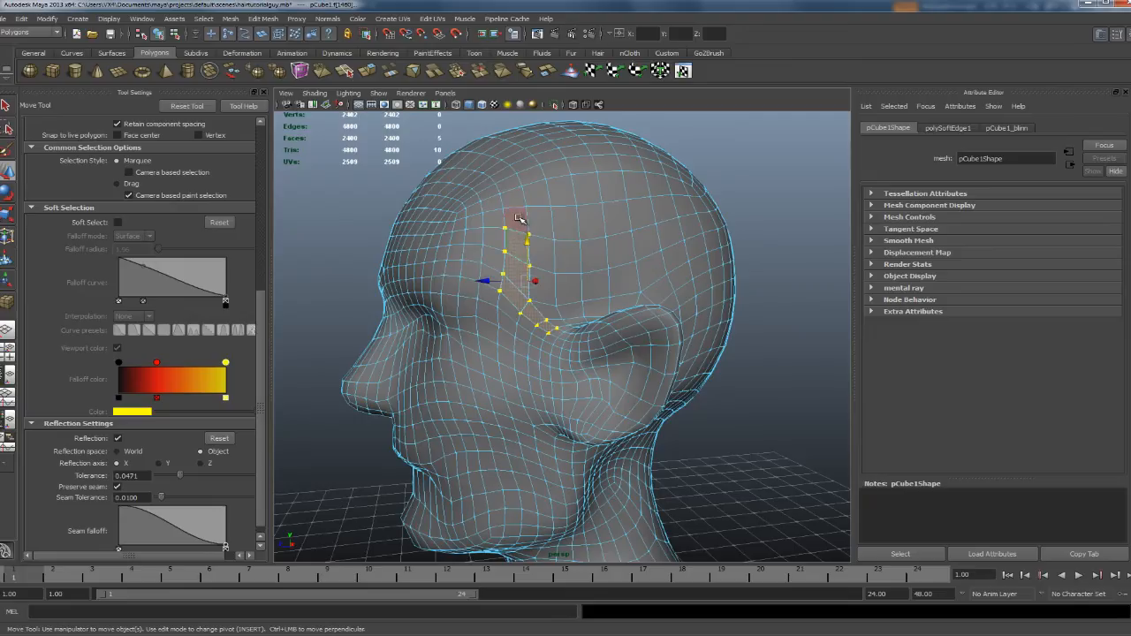
pyautogui.keyDown('shift'); pyautogui.click(517, 203); pyautogui.keyUp('shift')
pyautogui.keyDown('shift'); pyautogui.click(515, 196); pyautogui.keyUp('shift')
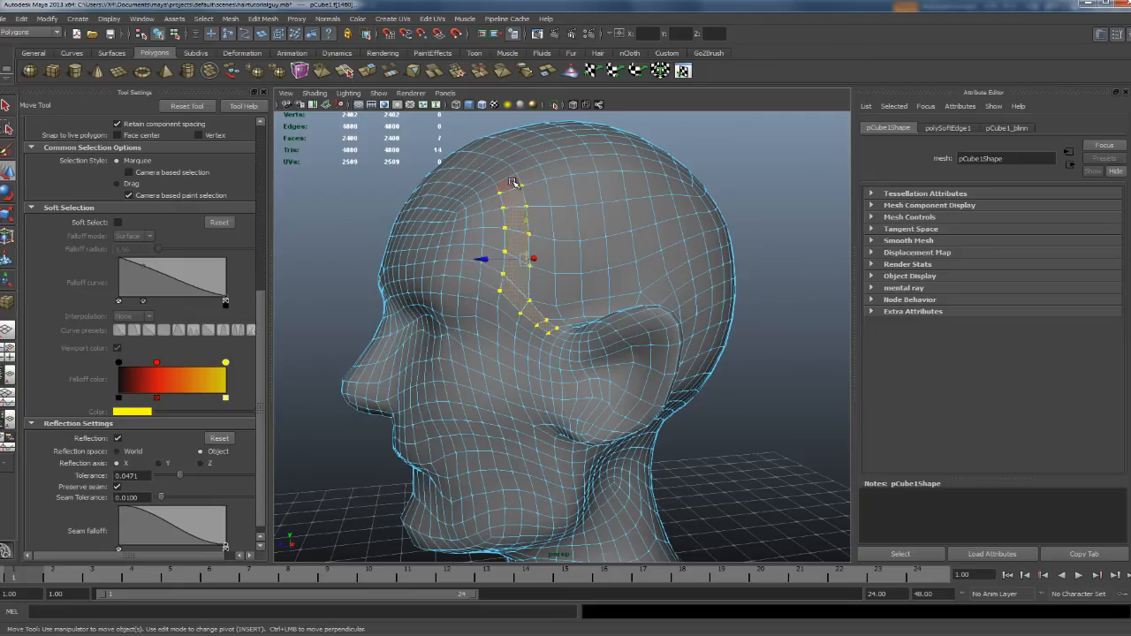
pyautogui.keyDown('shift'); pyautogui.click(510, 183); pyautogui.keyUp('shift')
pyautogui.keyDown('shift'); pyautogui.click(504, 172); pyautogui.keyUp('shift')
# - Extend the mirrored face selection across the upper forehead until the hairline strip meets in the middle
pyautogui.keyDown('alt'); pyautogui.moveTo(538, 166); pyautogui.dragTo(638, 205); pyautogui.keyUp('alt')
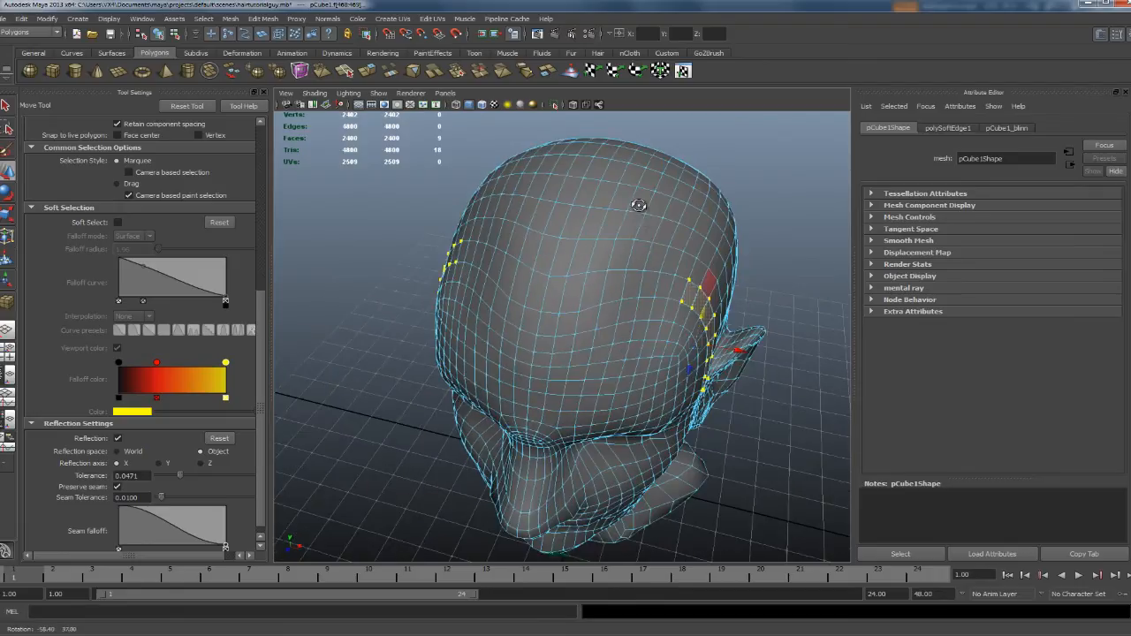
pyautogui.keyDown('shift'); pyautogui.click(677, 289); pyautogui.keyUp('shift')
pyautogui.keyDown('shift'); pyautogui.click(664, 286); pyautogui.keyUp('shift')
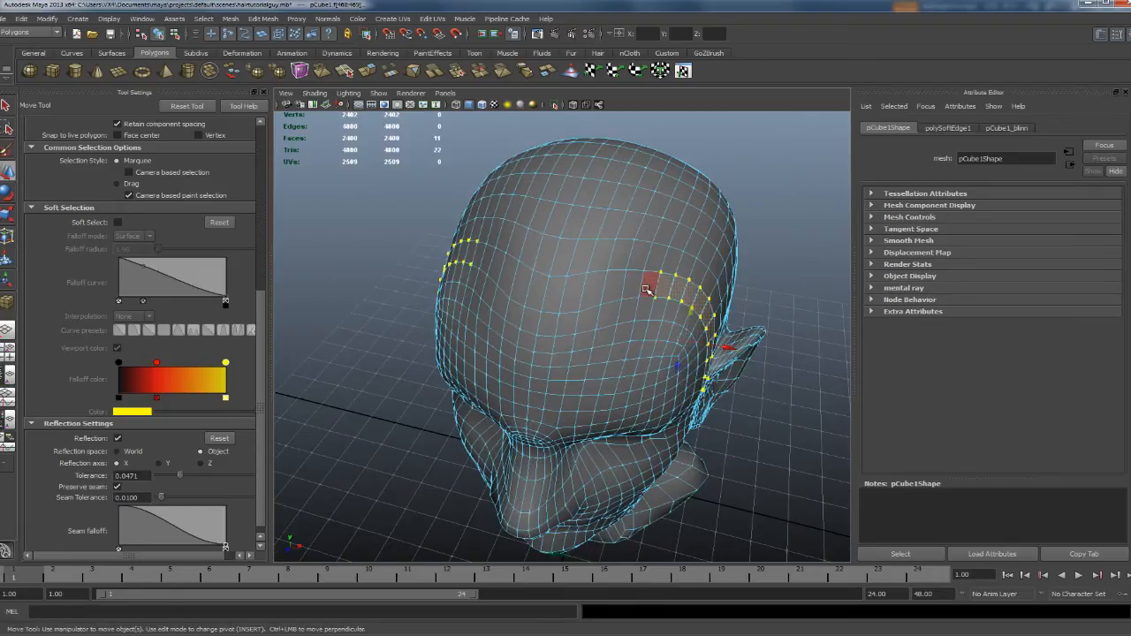
pyautogui.keyDown('shift'); pyautogui.click(637, 286); pyautogui.keyUp('shift')
pyautogui.keyDown('shift'); pyautogui.click(622, 288); pyautogui.keyUp('shift')
pyautogui.keyDown('shift'); pyautogui.click(608, 288); pyautogui.keyUp('shift')
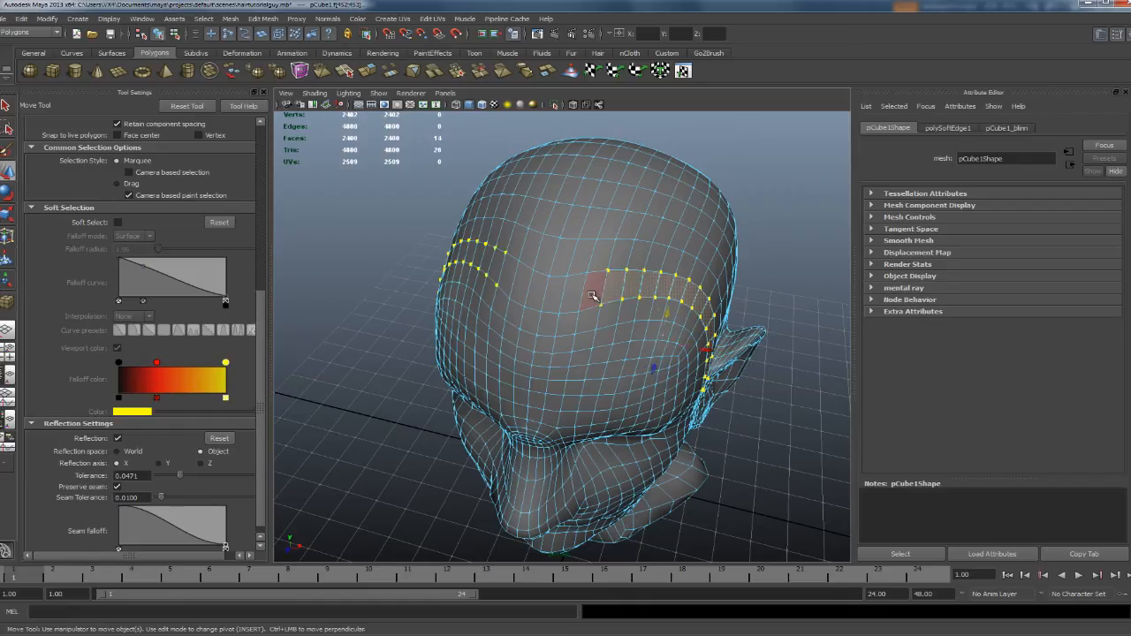
pyautogui.keyDown('shift'); pyautogui.click(592, 291); pyautogui.keyUp('shift')
pyautogui.keyDown('shift'); pyautogui.click(571, 301); pyautogui.keyUp('shift')
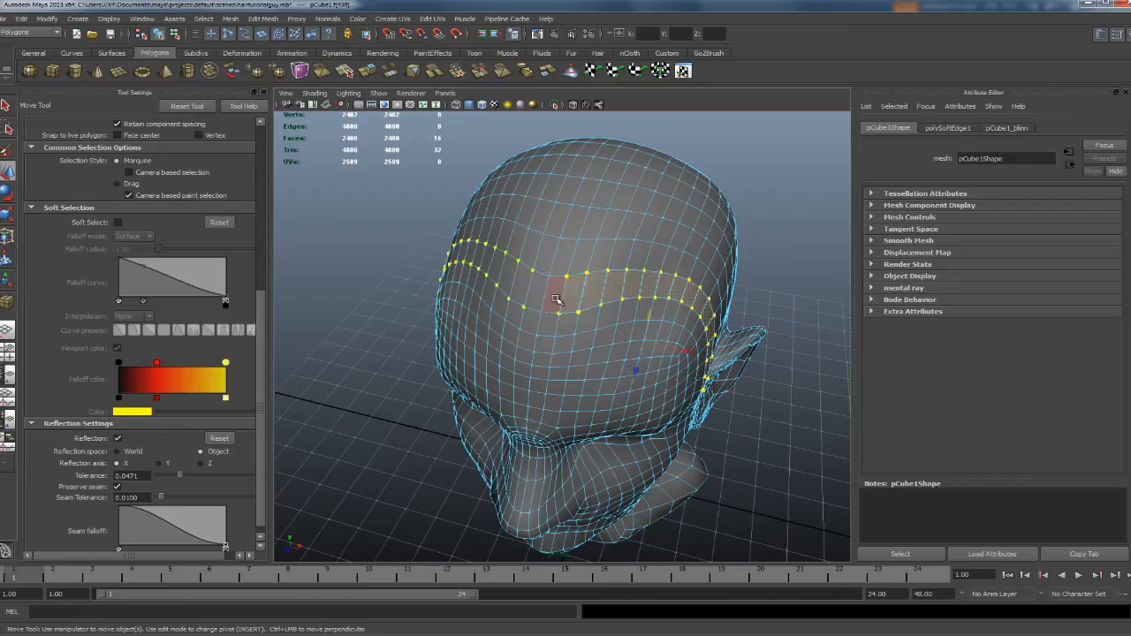
pyautogui.keyDown('shift'); pyautogui.click(555, 297); pyautogui.keyUp('shift')
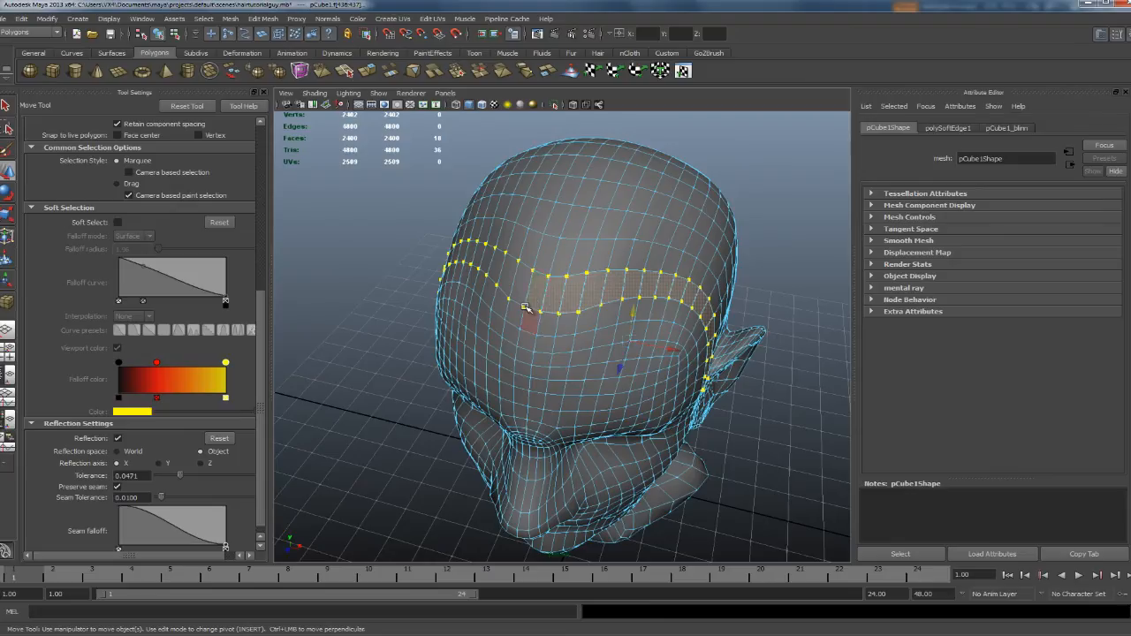
# - Add the row of faces running from the temple over the top of the ear and around its upper back edge
pyautogui.keyDown('alt'); pyautogui.moveTo(525, 307); pyautogui.dragTo(591, 303); pyautogui.keyUp('alt')
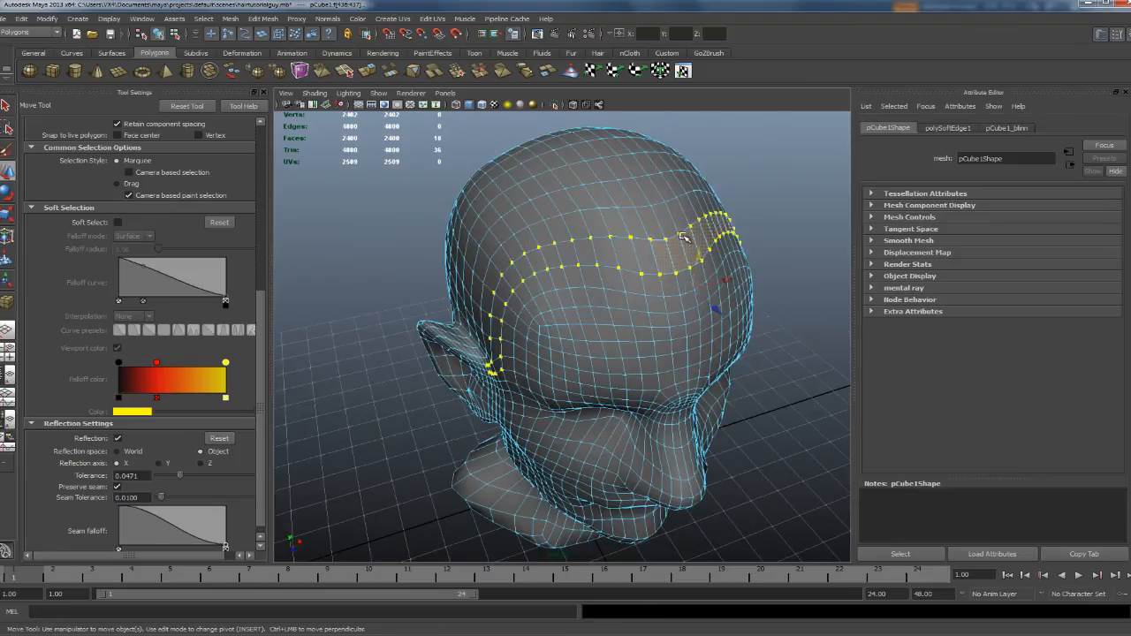
pyautogui.keyDown('alt'); pyautogui.moveTo(683, 237); pyautogui.dragTo(522, 208); pyautogui.keyUp('alt')
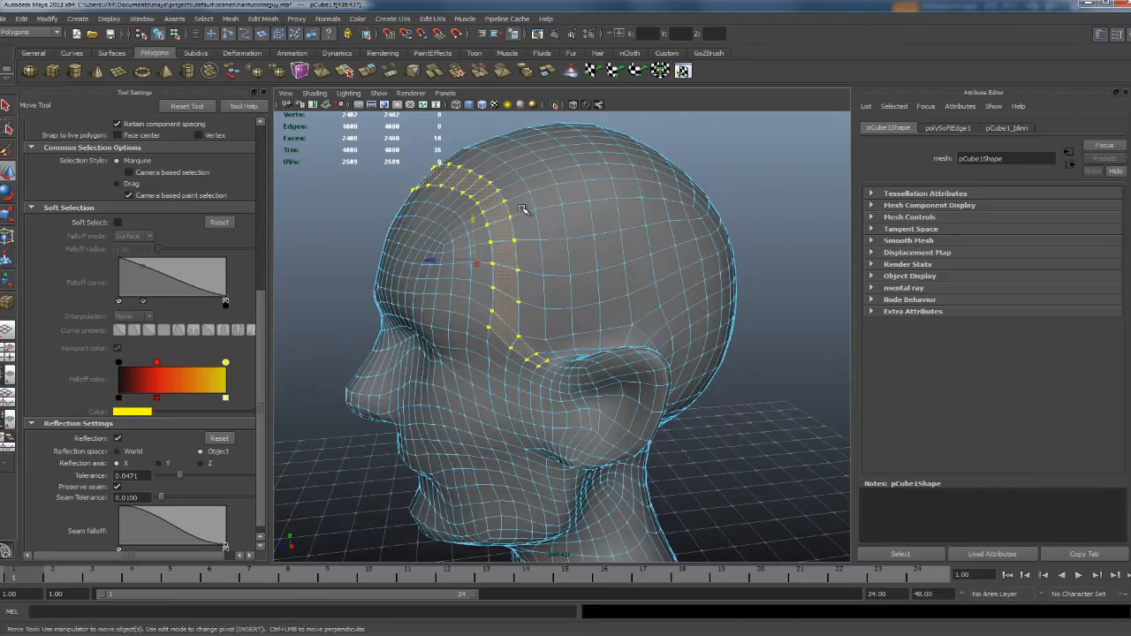
pyautogui.scroll(5, 576, 360)
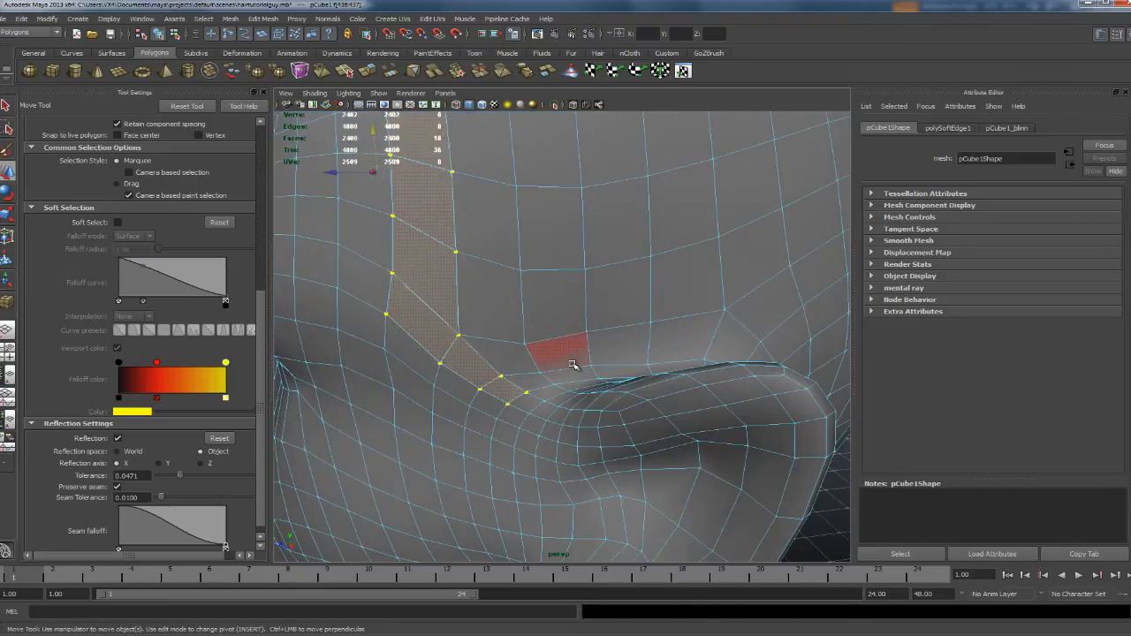
pyautogui.keyDown('alt'); pyautogui.moveTo(576, 387); pyautogui.dragTo(597, 405); pyautogui.keyUp('alt')
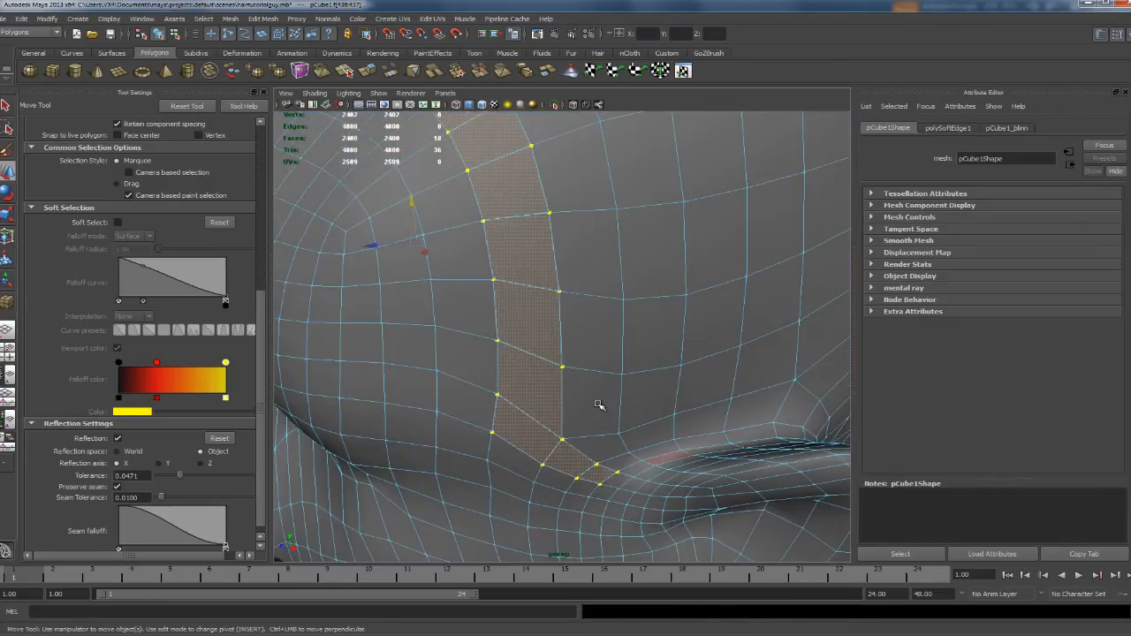
pyautogui.keyDown('shift'); pyautogui.click(622, 461); pyautogui.keyUp('shift')
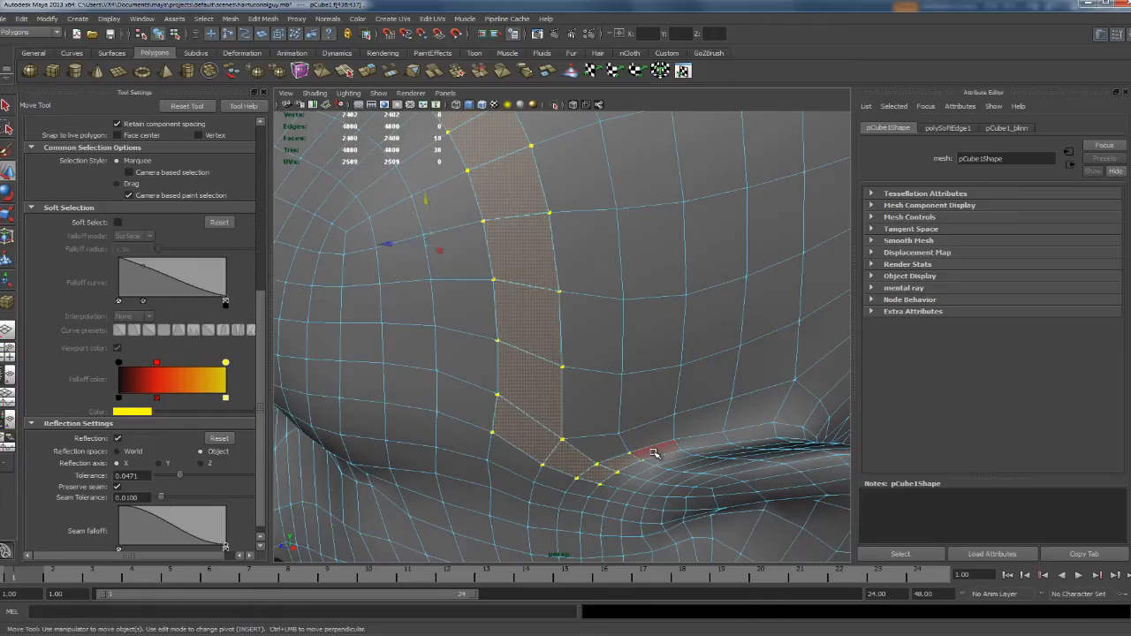
pyautogui.keyDown('shift'); pyautogui.click(654, 454); pyautogui.keyUp('shift')
pyautogui.keyDown('shift'); pyautogui.click(703, 442); pyautogui.keyUp('shift')
pyautogui.keyDown('shift'); pyautogui.click(752, 433); pyautogui.keyUp('shift')
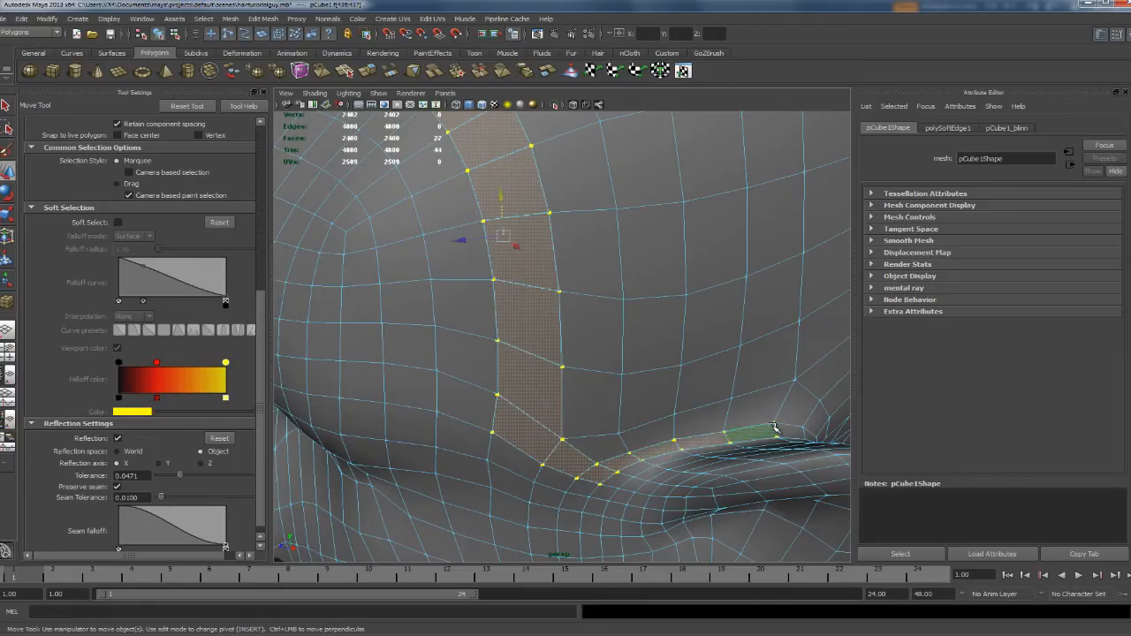
pyautogui.keyDown('alt'); pyautogui.moveTo(790, 429); pyautogui.dragTo(739, 436); pyautogui.keyUp('alt')
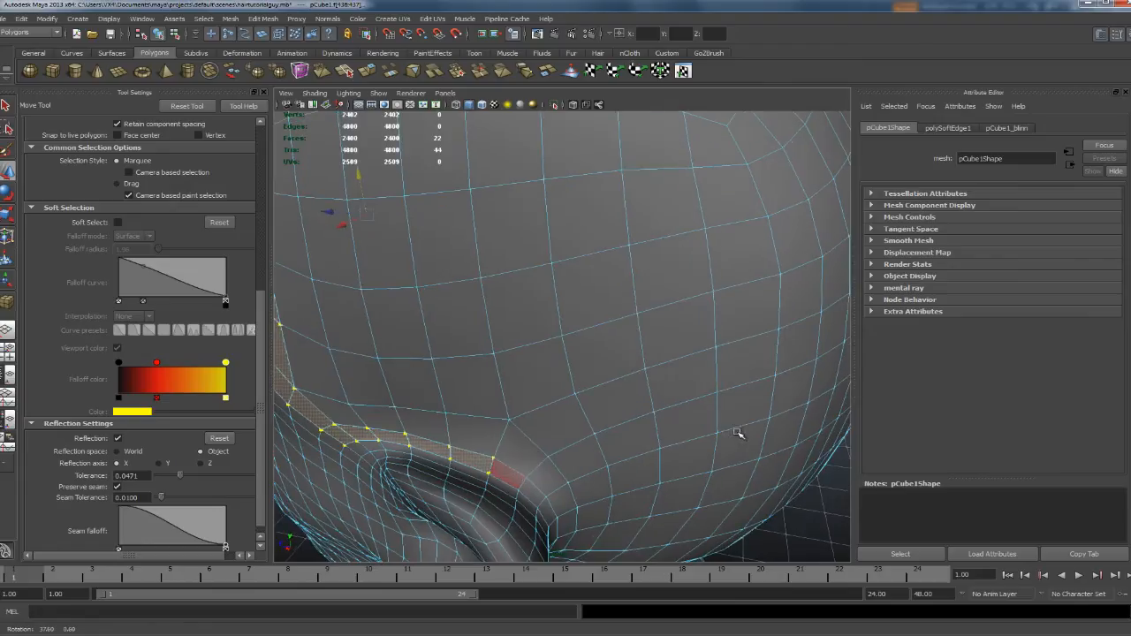
pyautogui.keyDown('shift'); pyautogui.click(507, 475); pyautogui.keyUp('shift')
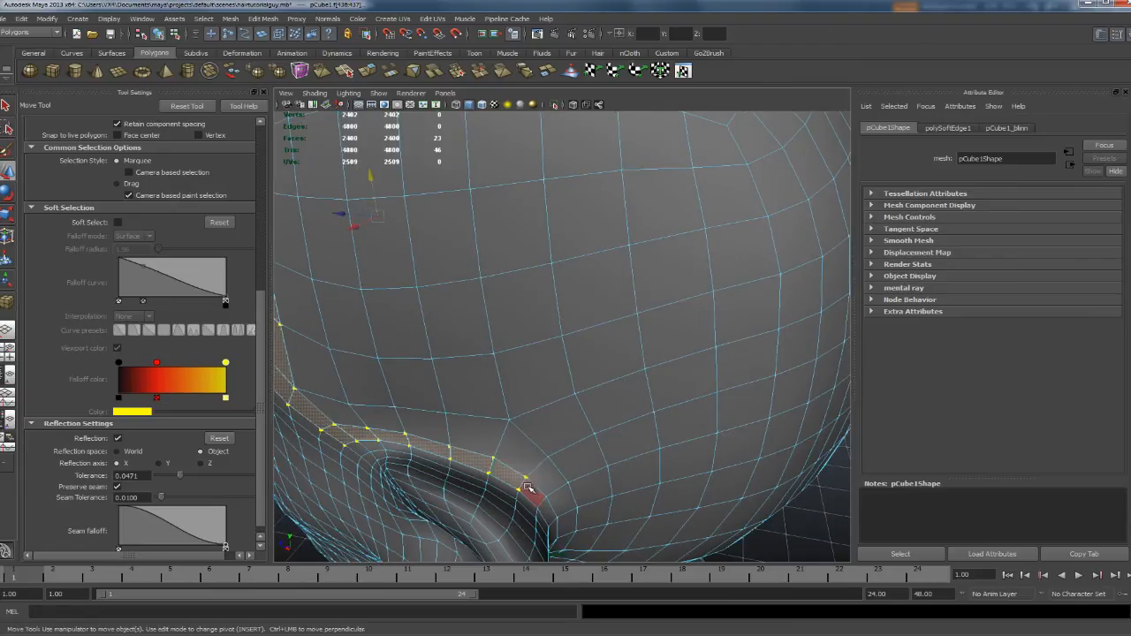
pyautogui.keyDown('shift'); pyautogui.click(532, 496); pyautogui.keyUp('shift')
pyautogui.keyDown('shift'); pyautogui.click(545, 511); pyautogui.keyUp('shift')
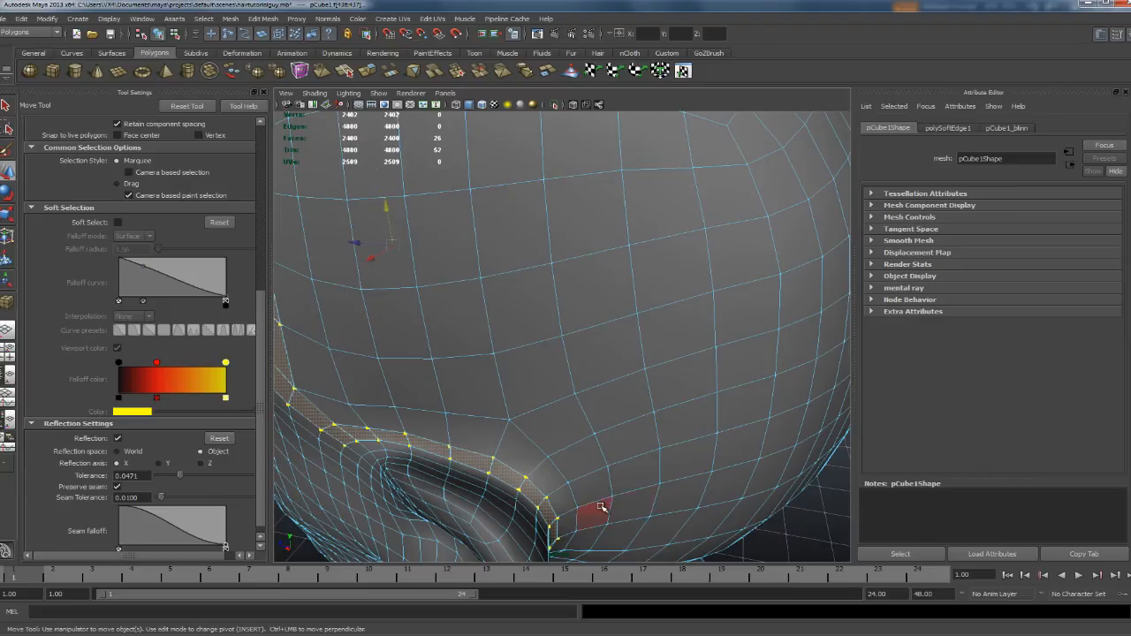
# - Continue the hairline face selection down behind the ear and across the nape to close the outline
pyautogui.keyDown('alt'); pyautogui.moveTo(601, 507); pyautogui.dragTo(548, 457); pyautogui.keyUp('alt')
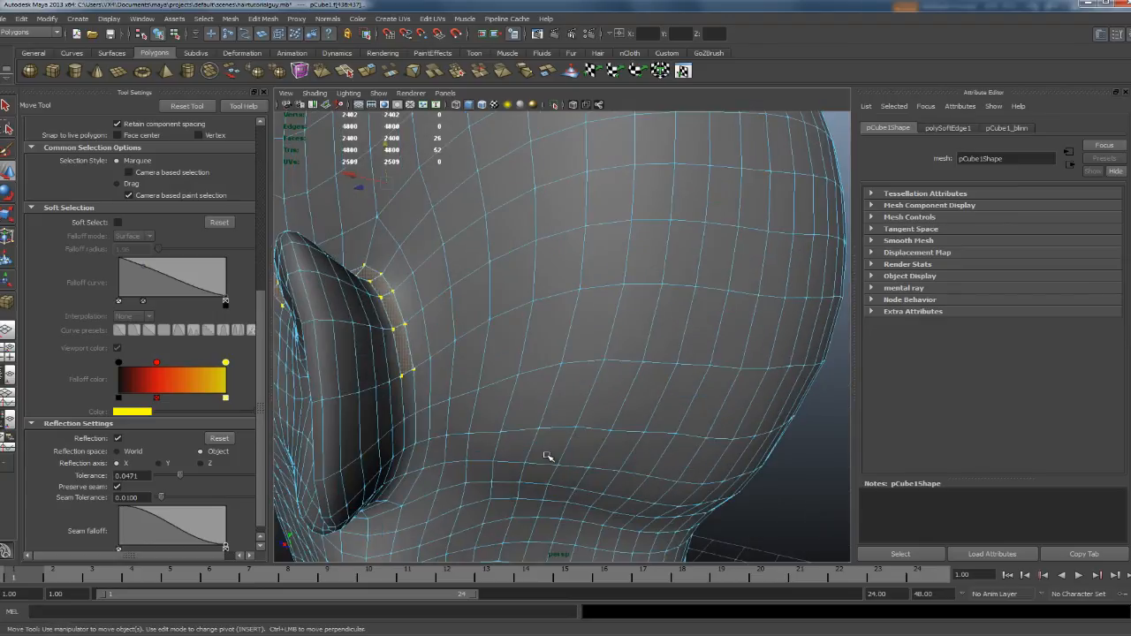
pyautogui.keyDown('shift'); pyautogui.click(410, 398); pyautogui.keyUp('shift')
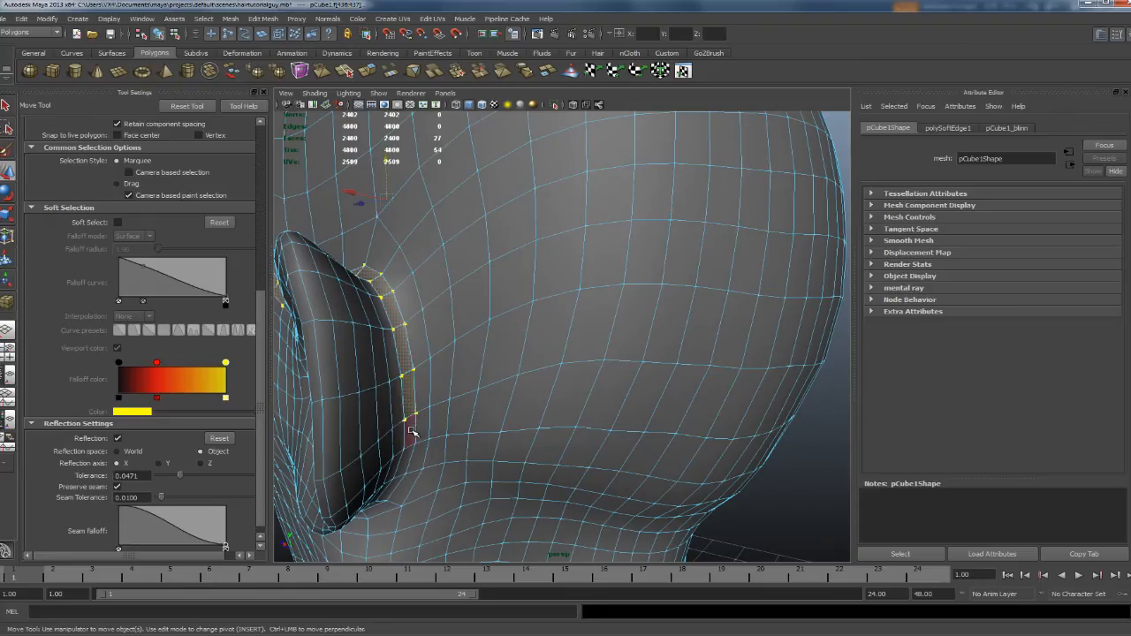
pyautogui.moveTo(416, 457)
pyautogui.keyDown('shift'); pyautogui.mouseDown()
pyautogui.moveTo(543, 449)
pyautogui.moveTo(671, 469)
pyautogui.moveTo(606, 439)
pyautogui.mouseUp(); pyautogui.keyUp('shift')
pyautogui.scroll(-4, 656, 444)
pyautogui.moveTo(516, 416)
pyautogui.keyDown('shift'); pyautogui.mouseDown()
pyautogui.moveTo(650, 416)
pyautogui.moveTo(574, 424)
pyautogui.moveTo(626, 440)
pyautogui.moveTo(627, 453)
pyautogui.moveTo(695, 454)
pyautogui.moveTo(580, 444)
pyautogui.moveTo(639, 452)
pyautogui.mouseUp(); pyautogui.keyUp('shift')
# - Paint-select the faces inside the hairline outline so the whole scalp of the head is covered
pyautogui.keyDown('alt'); pyautogui.moveTo(631, 285); pyautogui.dragTo(610, 325); pyautogui.keyUp('alt')
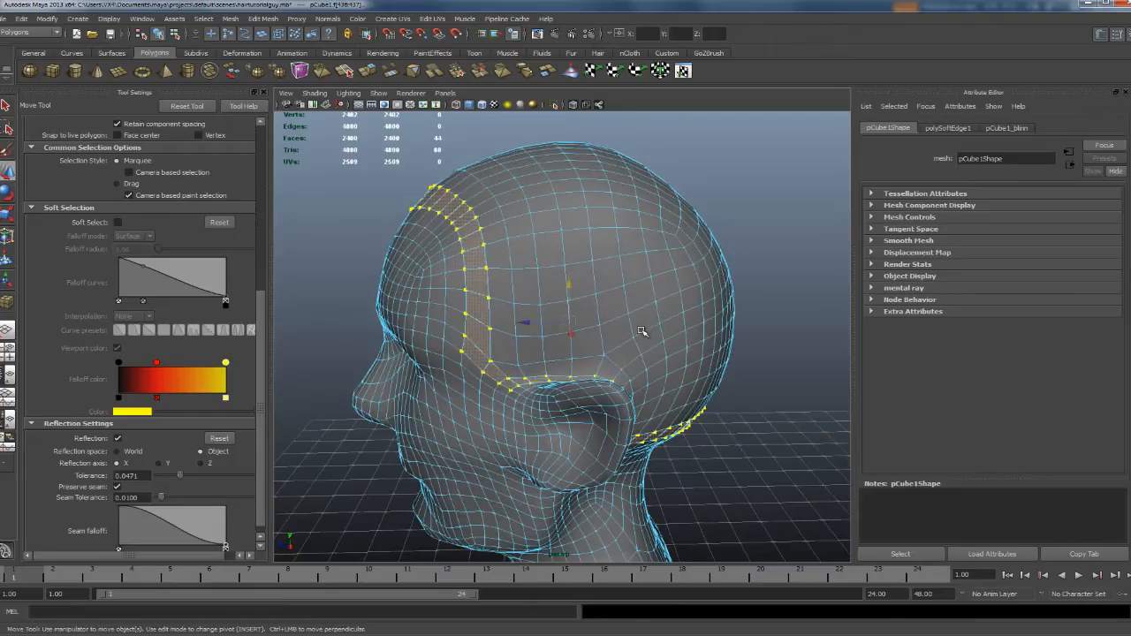
pyautogui.click(9, 148)
pyautogui.moveTo(535, 307)
pyautogui.mouseDown()
pyautogui.moveTo(530, 362)
pyautogui.moveTo(520, 259)
pyautogui.moveTo(592, 231)
pyautogui.moveTo(579, 345)
pyautogui.moveTo(671, 345)
pyautogui.moveTo(698, 318)
pyautogui.moveTo(703, 354)
pyautogui.mouseUp()
pyautogui.keyDown('alt'); pyautogui.moveTo(702, 353); pyautogui.dragTo(651, 353); pyautogui.keyUp('alt')
pyautogui.scroll(3, 637, 358)
pyautogui.moveTo(536, 323)
pyautogui.mouseDown()
pyautogui.moveTo(530, 402)
pyautogui.moveTo(482, 415)
pyautogui.moveTo(742, 353)
pyautogui.moveTo(672, 297)
pyautogui.moveTo(707, 239)
pyautogui.moveTo(618, 248)
pyautogui.mouseUp()
pyautogui.moveTo(459, 212)
pyautogui.mouseDown()
pyautogui.moveTo(455, 266)
pyautogui.moveTo(663, 442)
pyautogui.moveTo(537, 388)
pyautogui.moveTo(575, 247)
pyautogui.moveTo(424, 404)
pyautogui.moveTo(530, 431)
pyautogui.moveTo(585, 235)
pyautogui.moveTo(498, 256)
pyautogui.moveTo(391, 305)
pyautogui.moveTo(558, 200)
pyautogui.moveTo(663, 415)
pyautogui.mouseUp()
pyautogui.moveTo(663, 415)
pyautogui.keyDown('alt'); pyautogui.mouseDown()
pyautogui.moveTo(517, 386)
pyautogui.moveTo(565, 221)
pyautogui.moveTo(631, 194)
pyautogui.moveTo(522, 345)
pyautogui.moveTo(481, 349)
pyautogui.moveTo(459, 230)
pyautogui.moveTo(452, 260)
pyautogui.moveTo(477, 194)
pyautogui.moveTo(530, 159)
pyautogui.moveTo(610, 318)
pyautogui.moveTo(521, 419)
pyautogui.moveTo(584, 381)
pyautogui.mouseUp(); pyautogui.keyUp('alt')
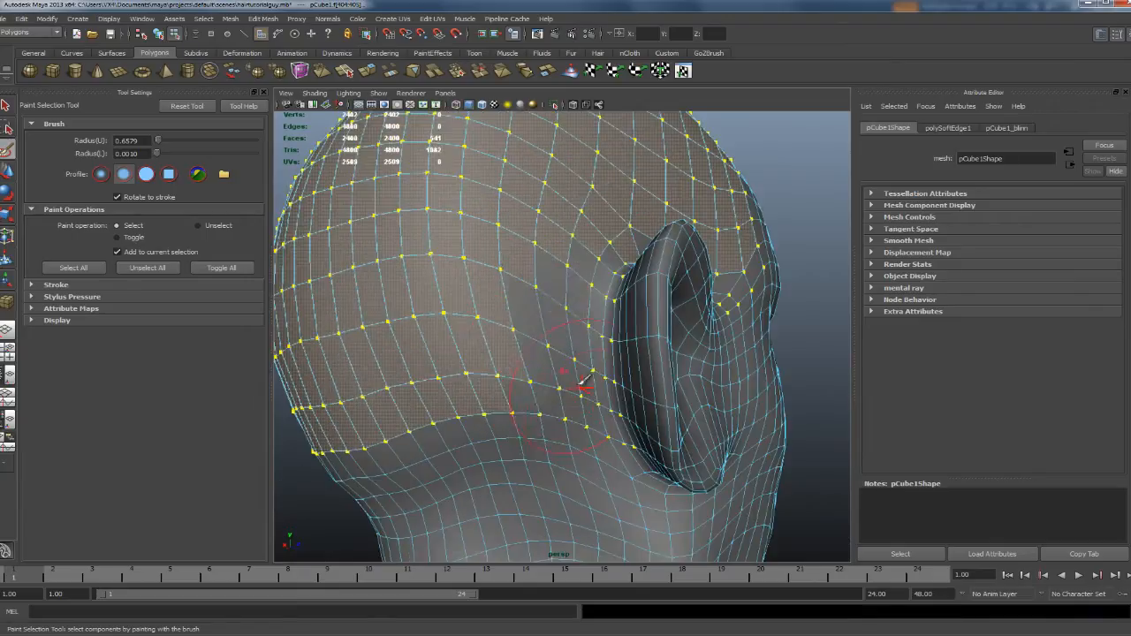
# - Clean up the face selection around both ears and the nape so it follows the hairline on each side
pyautogui.keyDown('alt'); pyautogui.moveTo(601, 215); pyautogui.dragTo(578, 235); pyautogui.keyUp('alt')
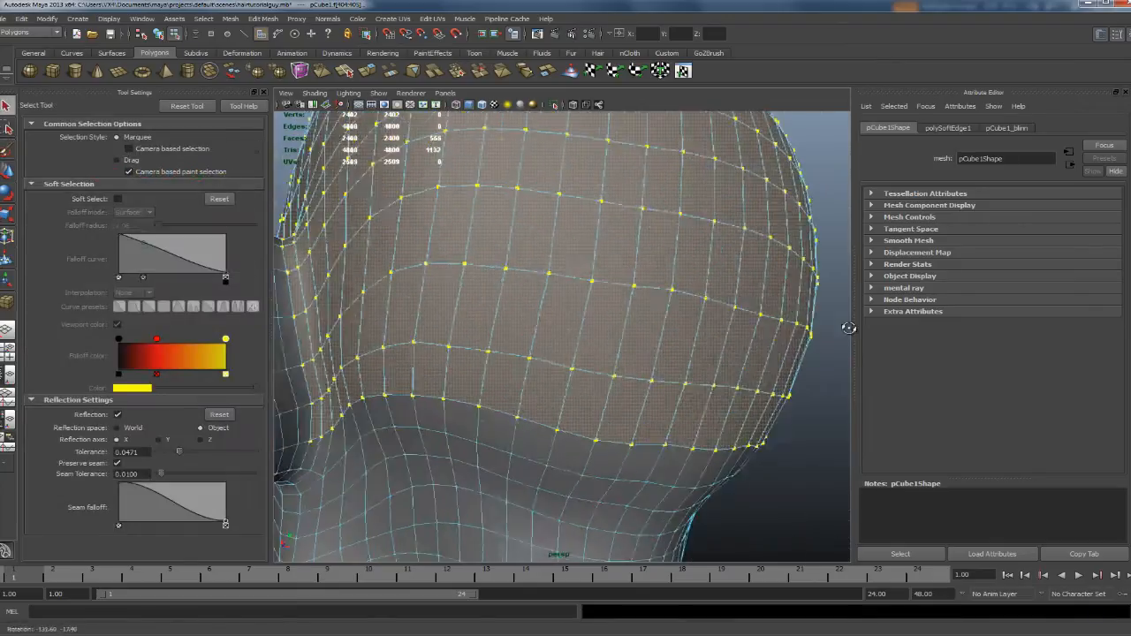
pyautogui.keyDown('alt'); pyautogui.moveTo(848, 326); pyautogui.dragTo(495, 431); pyautogui.keyUp('alt')
pyautogui.keyDown('alt'); pyautogui.moveTo(482, 301); pyautogui.dragTo(506, 269); pyautogui.keyUp('alt')
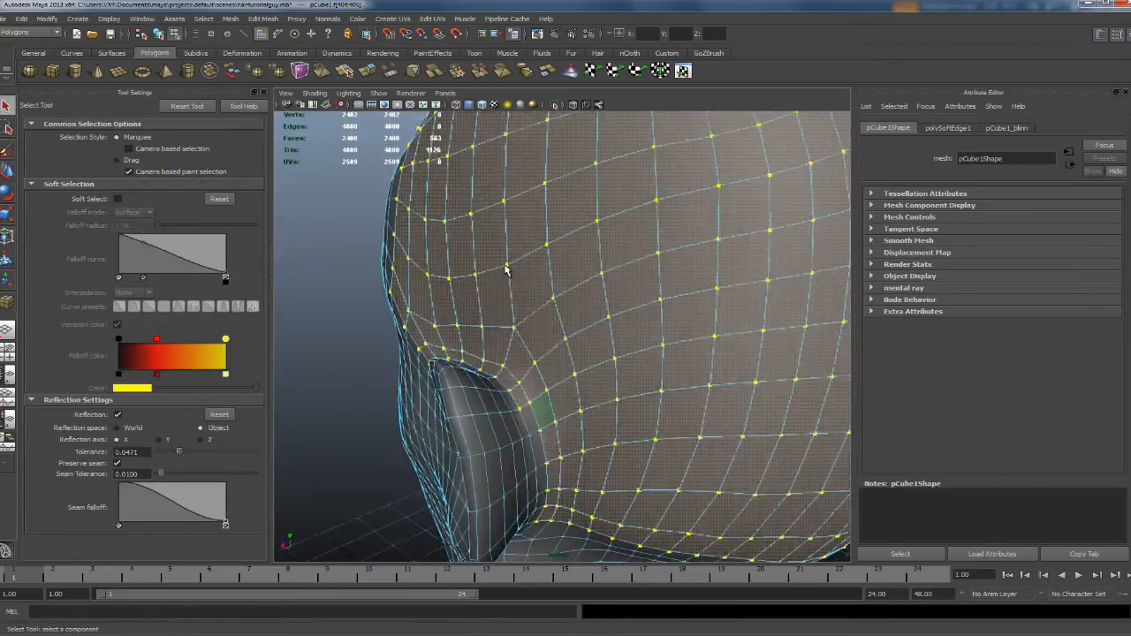
pyautogui.keyDown('alt'); pyautogui.moveTo(495, 371); pyautogui.dragTo(537, 388); pyautogui.keyUp('alt')
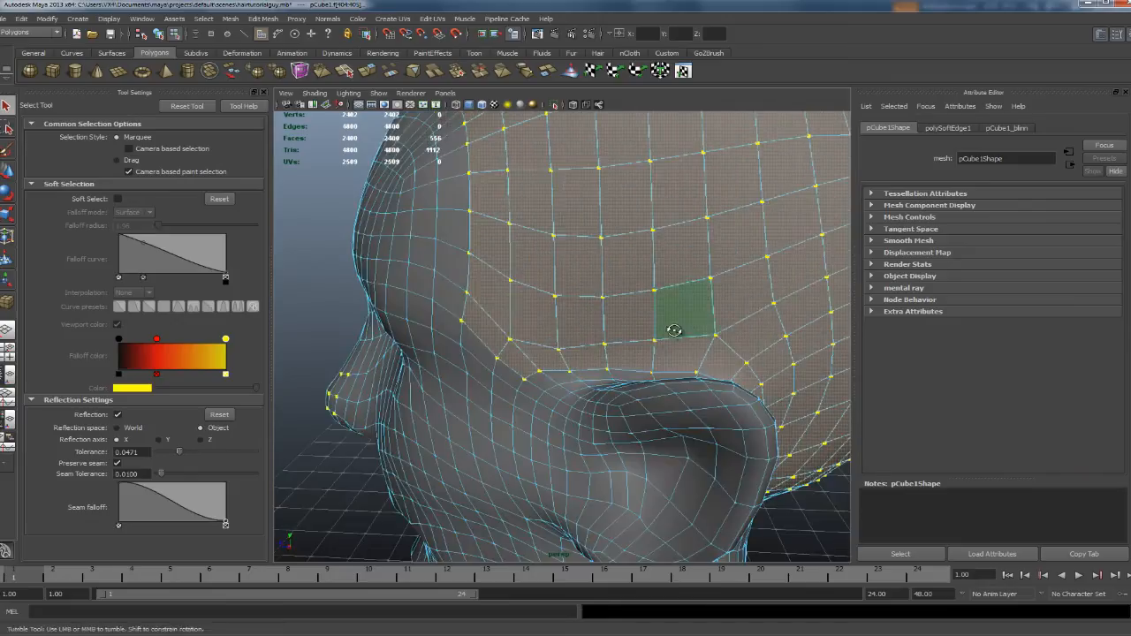
pyautogui.keyDown('alt'); pyautogui.moveTo(622, 380); pyautogui.dragTo(550, 376); pyautogui.keyUp('alt')
pyautogui.keyDown('alt'); pyautogui.moveTo(448, 374); pyautogui.dragTo(752, 430); pyautogui.keyUp('alt')
pyautogui.scroll(5, 630, 285)
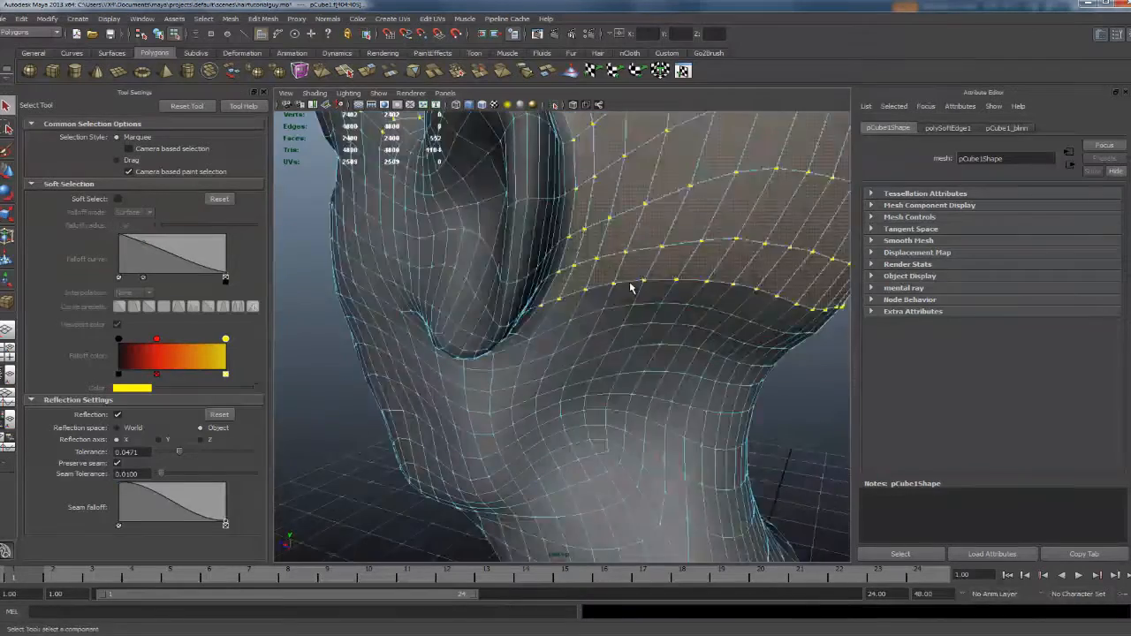
pyautogui.keyDown('alt'); pyautogui.moveTo(631, 286); pyautogui.dragTo(478, 334); pyautogui.keyUp('alt')
pyautogui.scroll(-3, 632, 346)
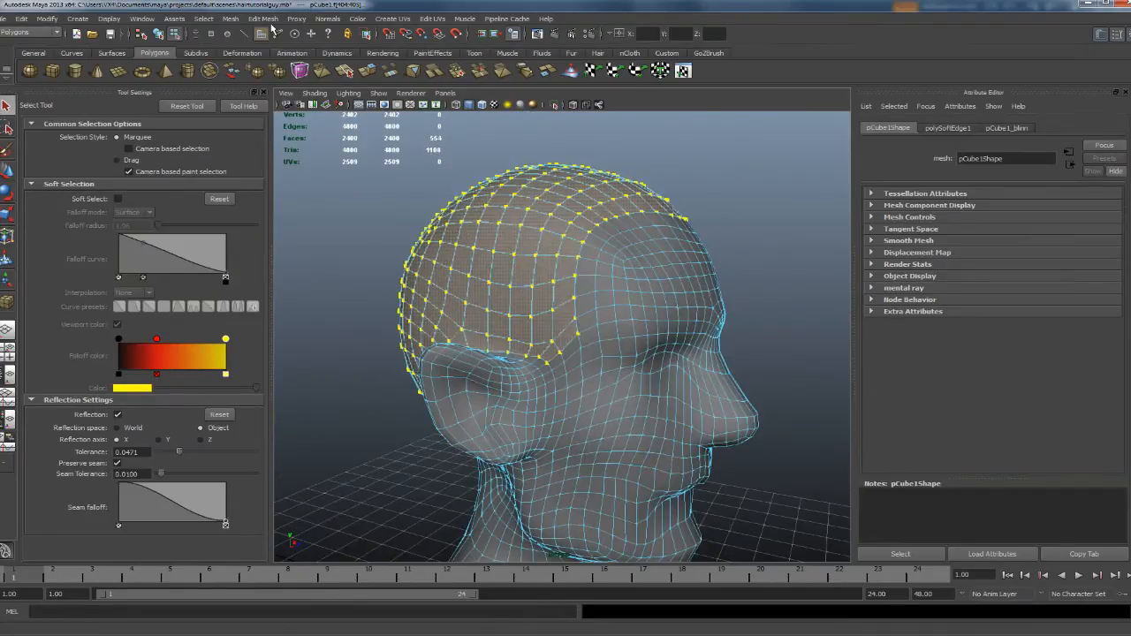
# - Extract the selected scalp faces from the head as a separate mesh
pyautogui.click(229, 19)
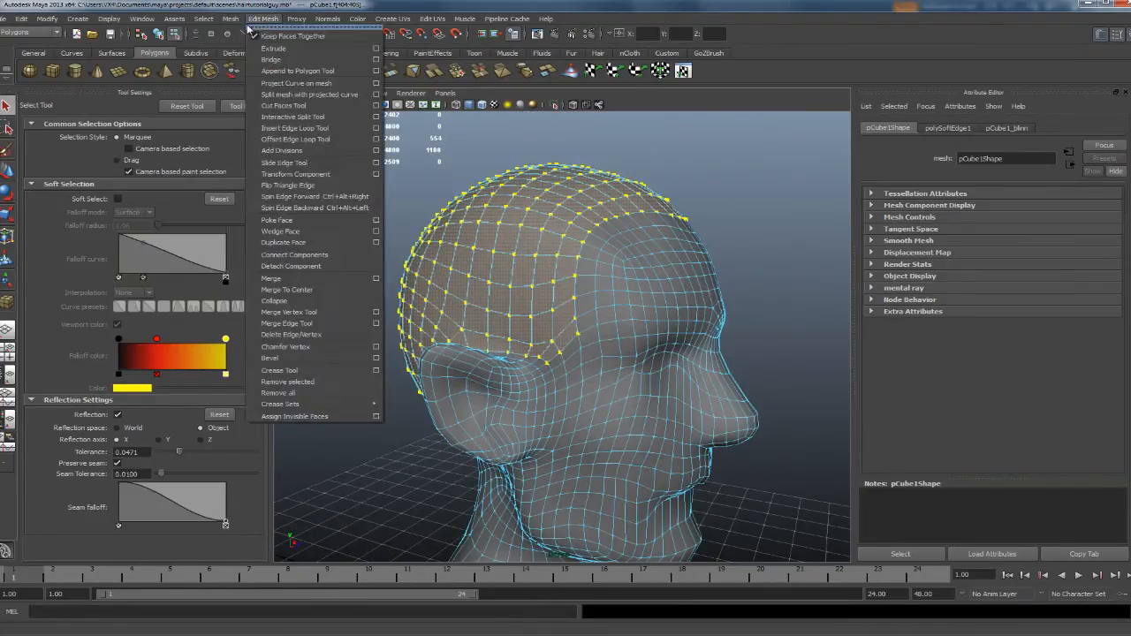
pyautogui.click(248, 58)
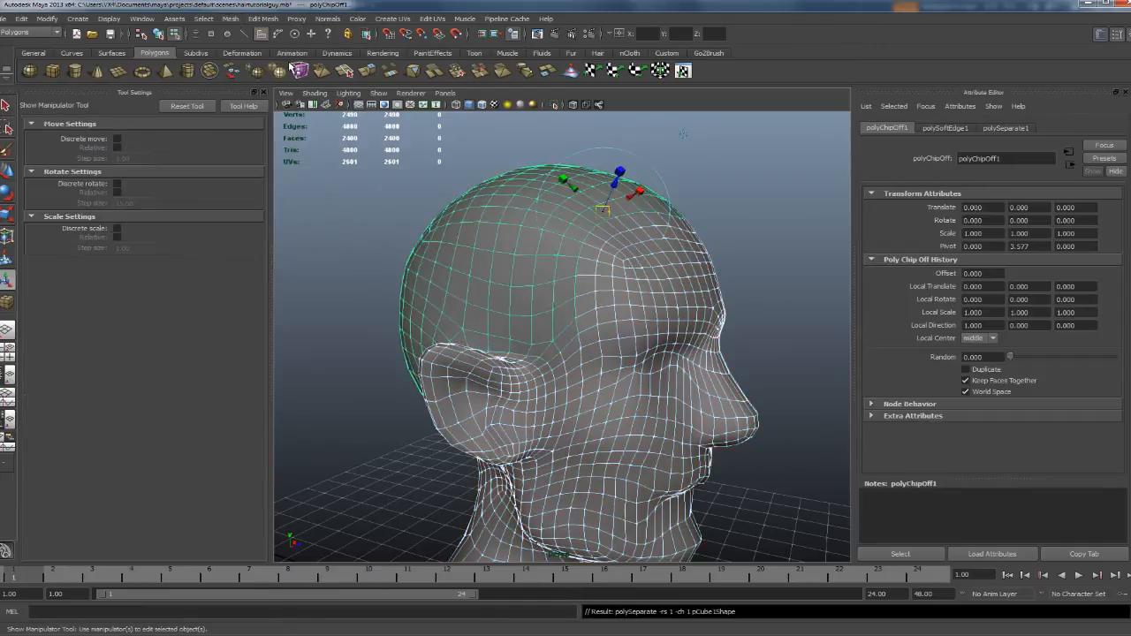
pyautogui.click(741, 219)
pyautogui.keyDown('alt'); pyautogui.moveTo(741, 219); pyautogui.dragTo(689, 238); pyautogui.keyUp('alt')
# - Duplicate the extracted scalp mesh and scale the copy up uniformly to about 1.015
pyautogui.click(537, 273)
pyautogui.click(42, 21)
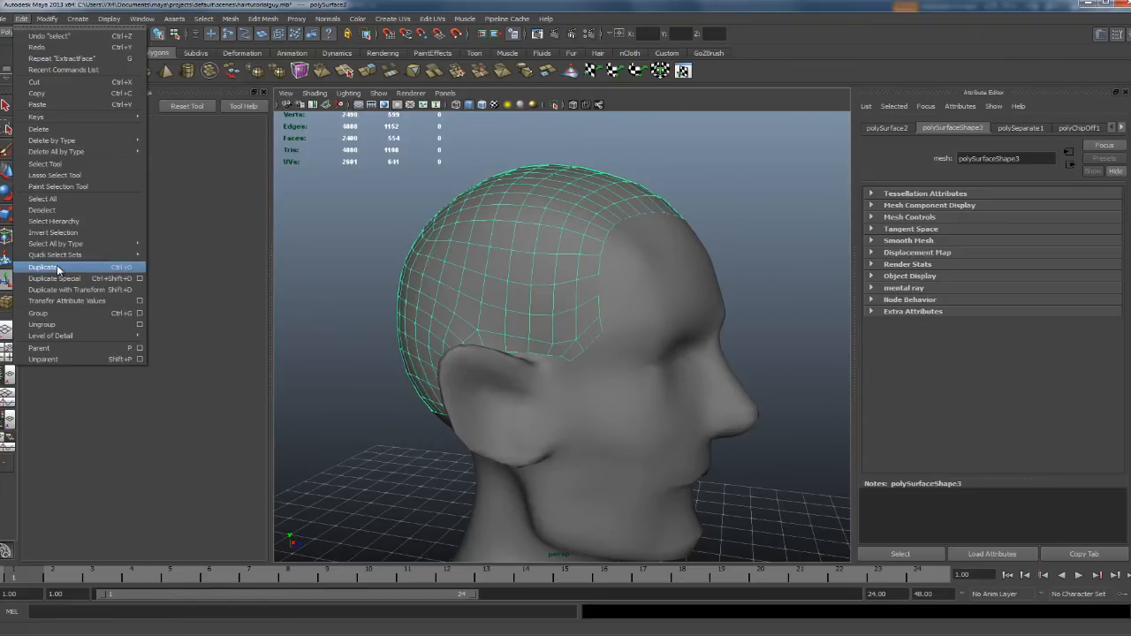
pyautogui.click(58, 269)
pyautogui.keyDown('alt'); pyautogui.moveTo(712, 277); pyautogui.dragTo(525, 278); pyautogui.keyUp('alt')
pyautogui.click(9, 215)
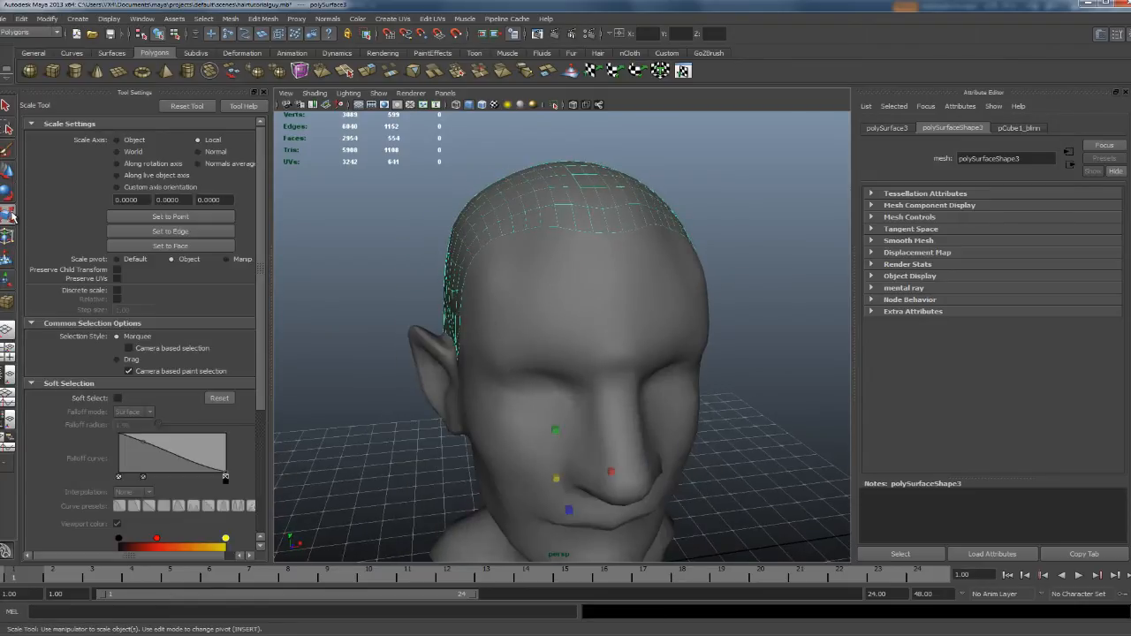
pyautogui.moveTo(556, 477); pyautogui.dragTo(553, 479)
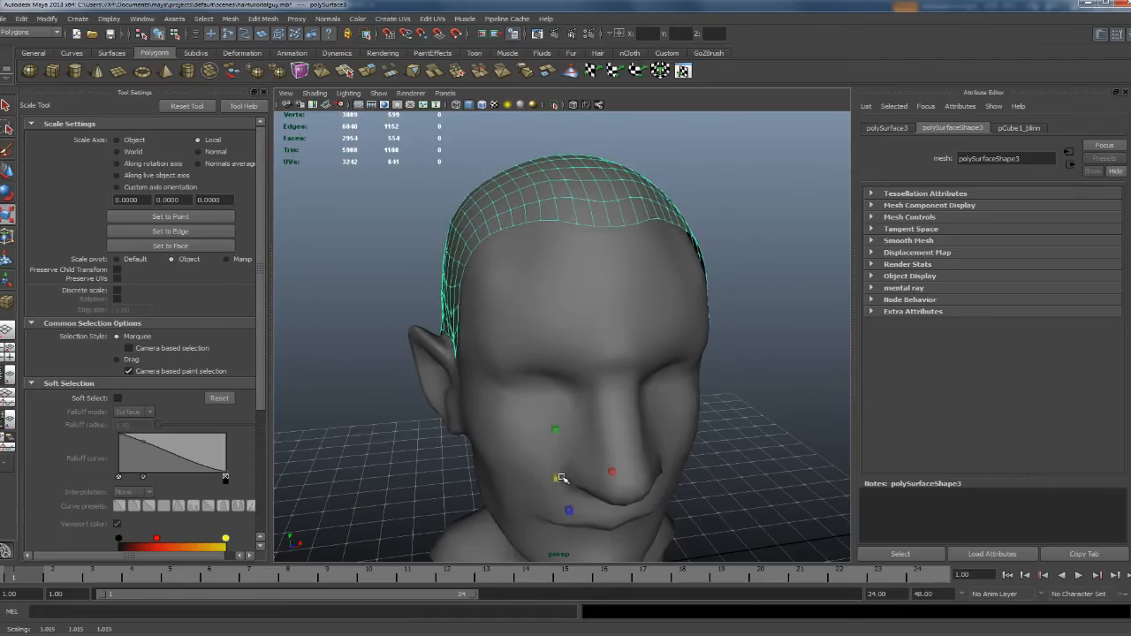
pyautogui.keyDown('alt'); pyautogui.moveTo(558, 478); pyautogui.dragTo(906, 351); pyautogui.keyUp('alt')
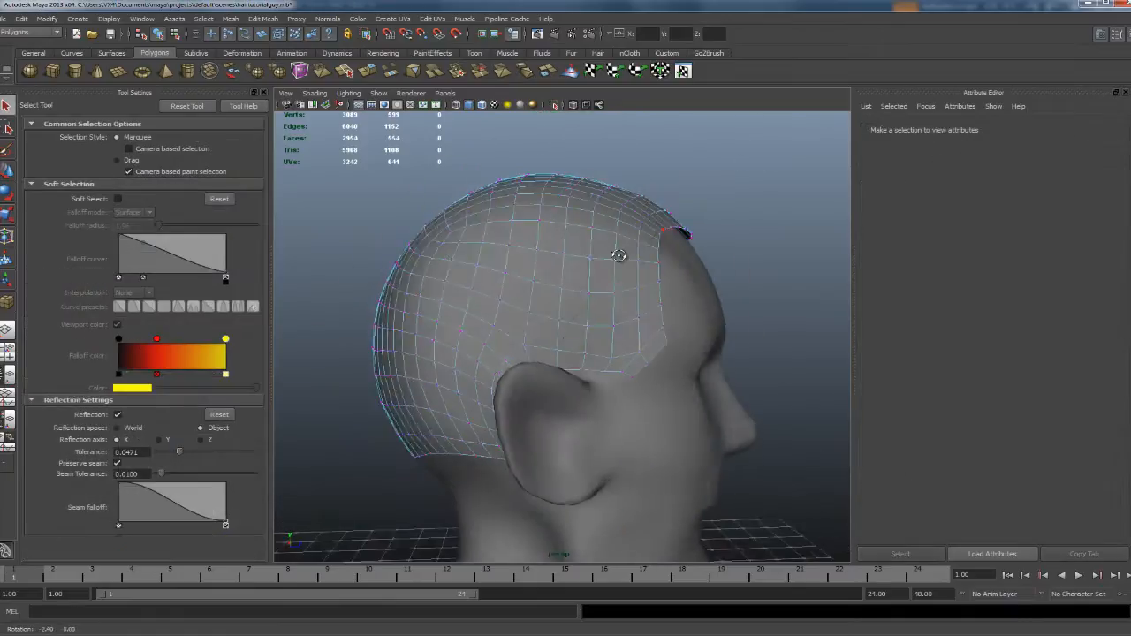
# - Select the vertices at the scalp copy's lower corner behind the ear and turn on Soft Select for moving them
pyautogui.keyDown('alt'); pyautogui.moveTo(621, 256); pyautogui.dragTo(685, 256); pyautogui.keyUp('alt')
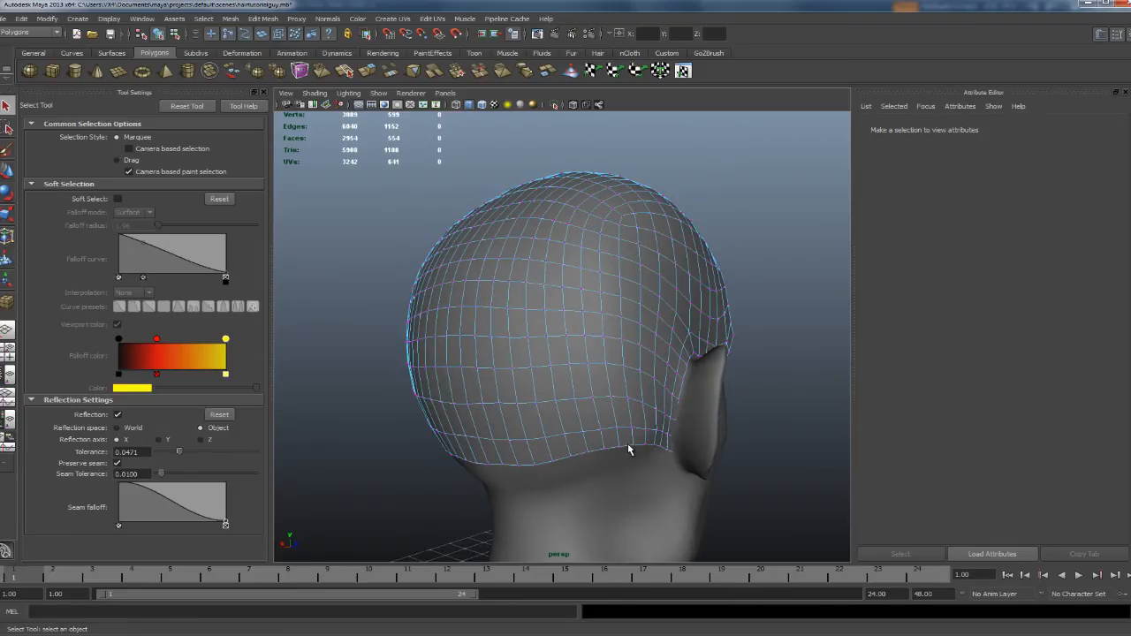
pyautogui.keyDown('alt'); pyautogui.moveTo(672, 455); pyautogui.dragTo(693, 429); pyautogui.keyUp('alt')
pyautogui.scroll(5, 709, 465)
pyautogui.scroll(-3, 702, 456)
pyautogui.keyDown('shift'); pyautogui.click(663, 457); pyautogui.keyUp('shift')
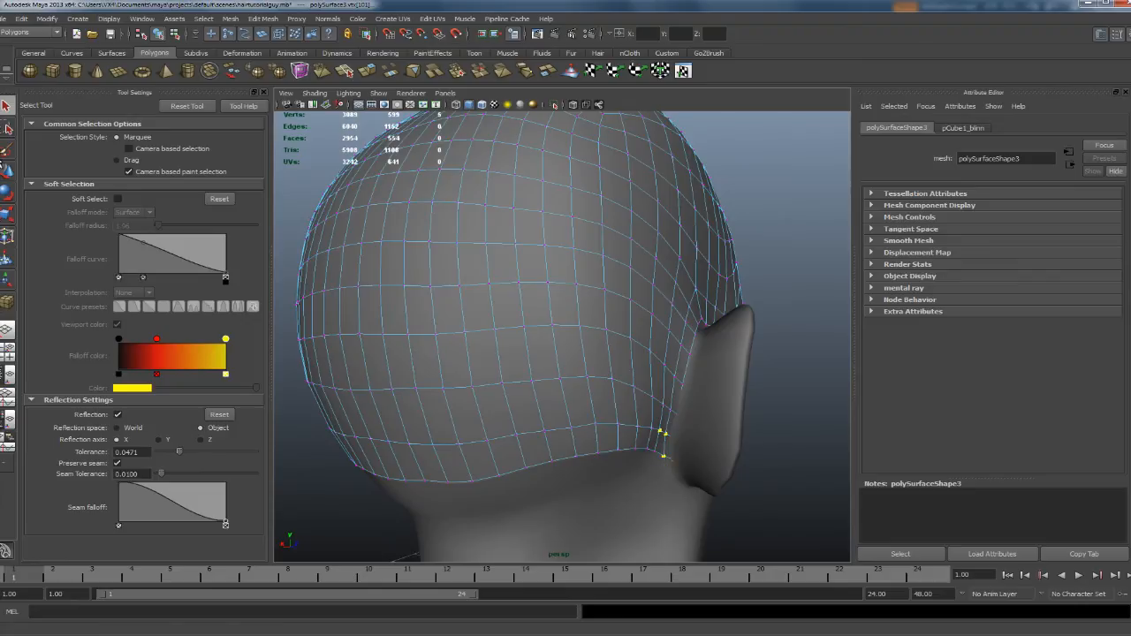
pyautogui.click(118, 200)
pyautogui.press('w')
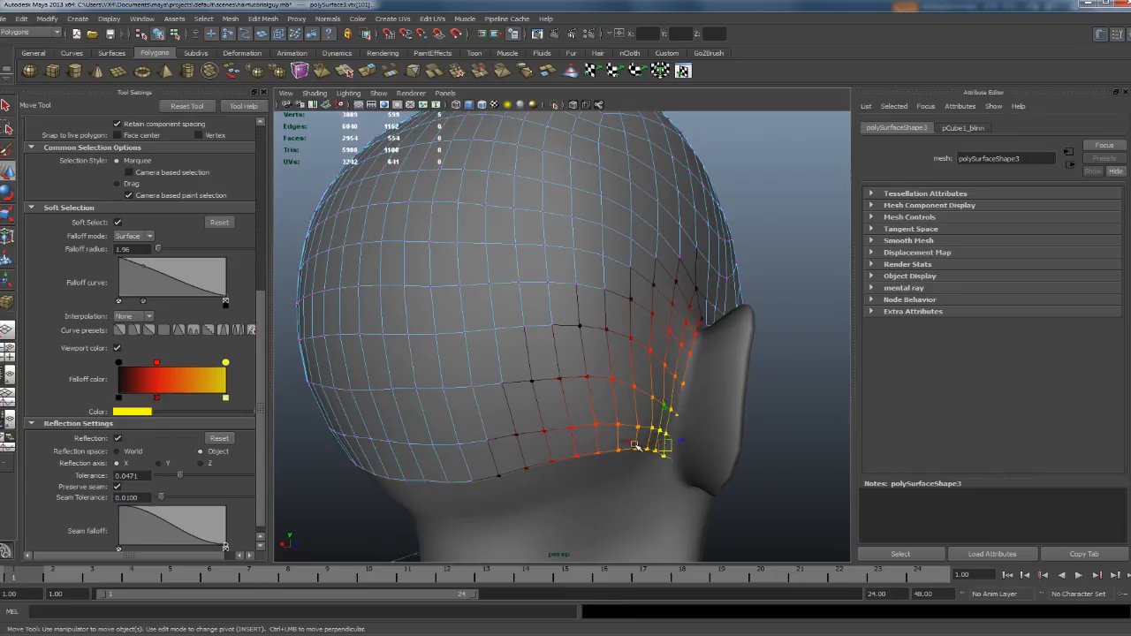
# - Average the soft-selected vertices behind the ear
pyautogui.keyDown('alt'); pyautogui.moveTo(629, 445); pyautogui.dragTo(649, 424); pyautogui.keyUp('alt')
pyautogui.click(230, 19)
pyautogui.click(262, 92)
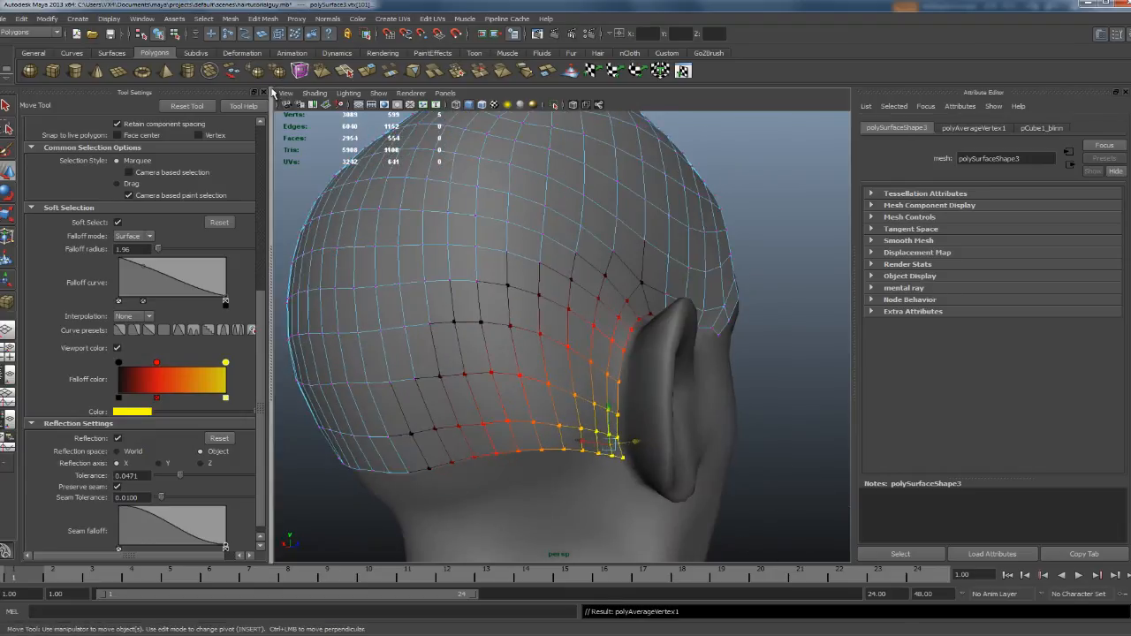
pyautogui.click(231, 19)
pyautogui.press('Escape')
pyautogui.keyDown('alt'); pyautogui.moveTo(681, 362); pyautogui.dragTo(730, 430); pyautogui.keyUp('alt')
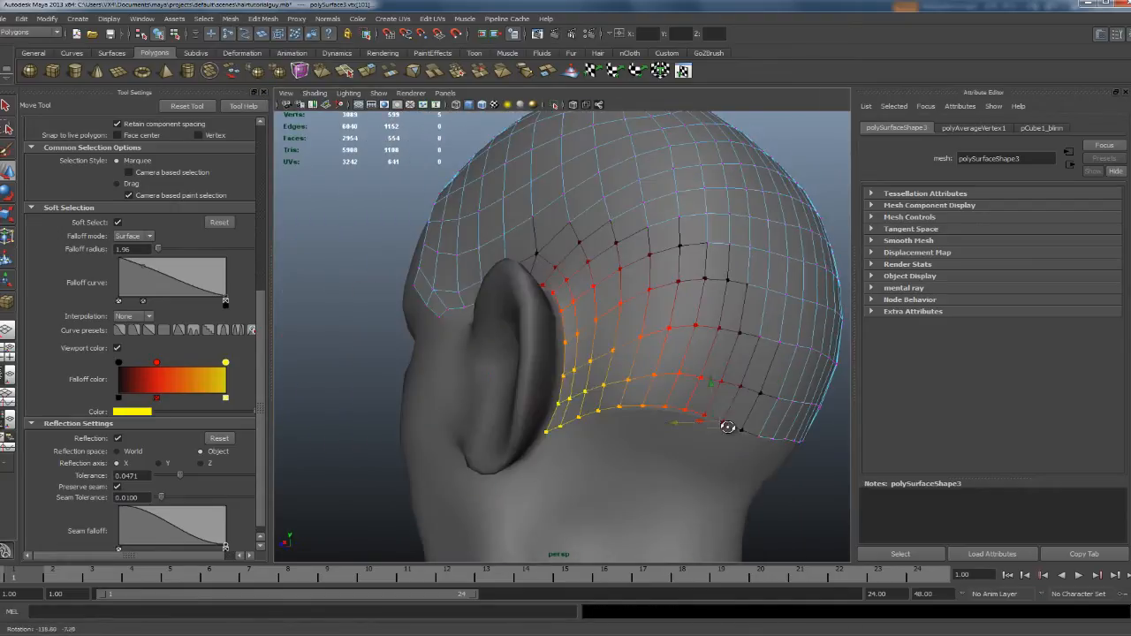
# - Turn off Soft Select and check the edge of the scalp mesh around the ear
pyautogui.click(118, 222)
pyautogui.keyDown('alt'); pyautogui.moveTo(545, 445); pyautogui.dragTo(559, 400); pyautogui.keyUp('alt')
pyautogui.press('b')
pyautogui.keyDown('alt'); pyautogui.moveTo(429, 382); pyautogui.dragTo(504, 506); pyautogui.keyUp('alt')
pyautogui.click(118, 223)
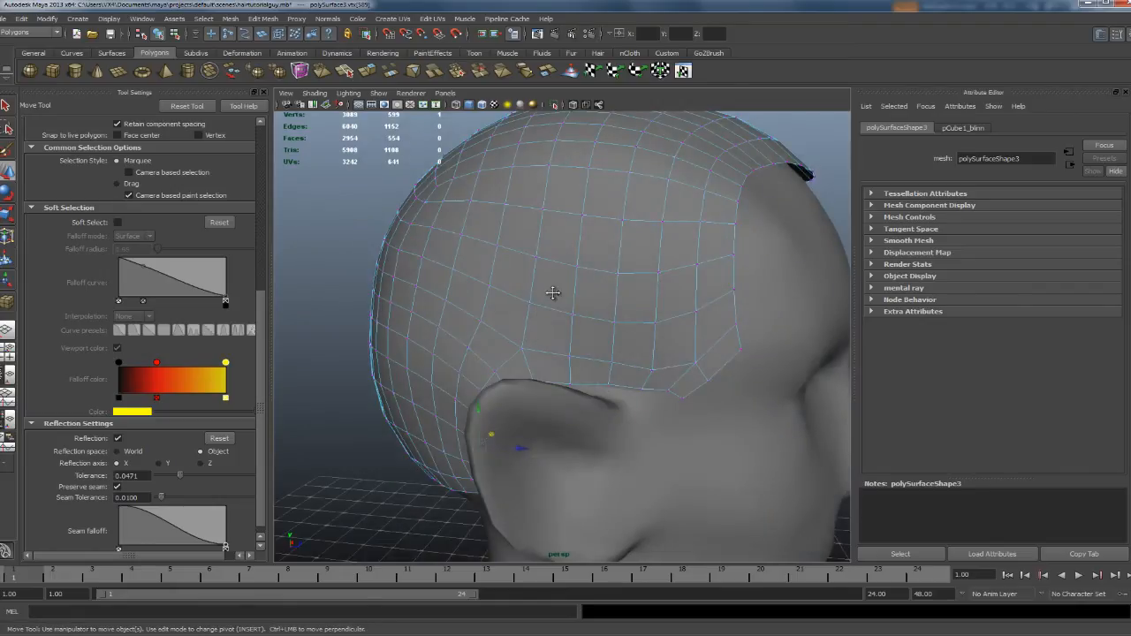
# - Select all vertices of the scalp mesh
pyautogui.keyDown('alt'); pyautogui.moveTo(552, 292); pyautogui.dragTo(528, 327, button='right'); pyautogui.keyUp('alt')
pyautogui.keyDown('alt'); pyautogui.moveTo(520, 367); pyautogui.dragTo(432, 430); pyautogui.keyUp('alt')
pyautogui.moveTo(471, 384); pyautogui.dragTo(730, 195)
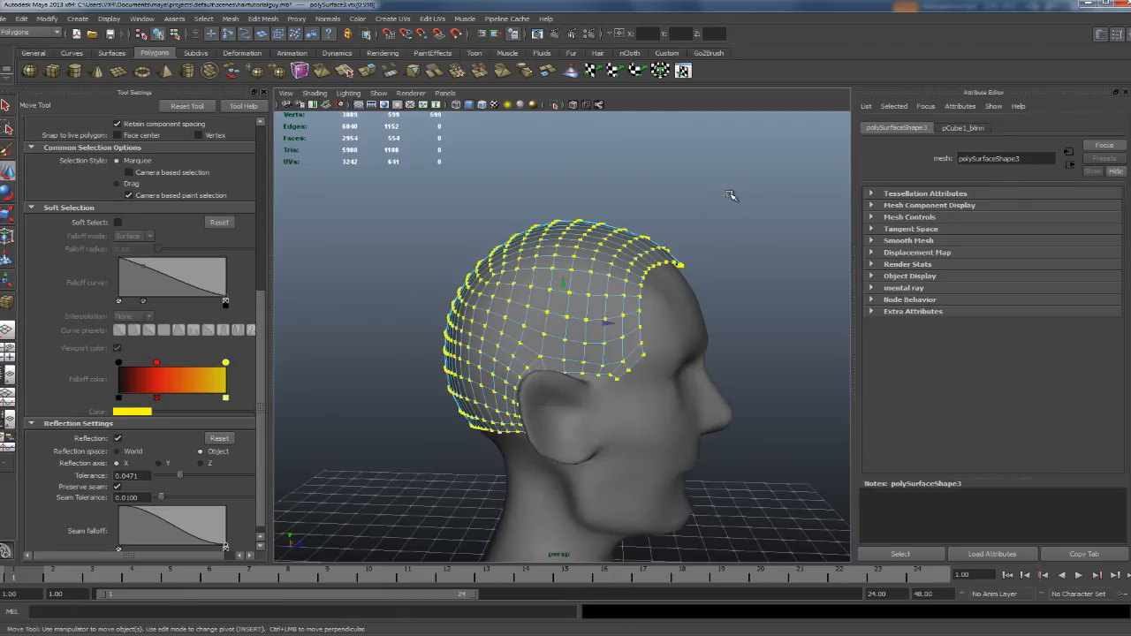
pyautogui.keyDown('alt'); pyautogui.moveTo(741, 316); pyautogui.dragTo(588, 341); pyautogui.keyUp('alt')
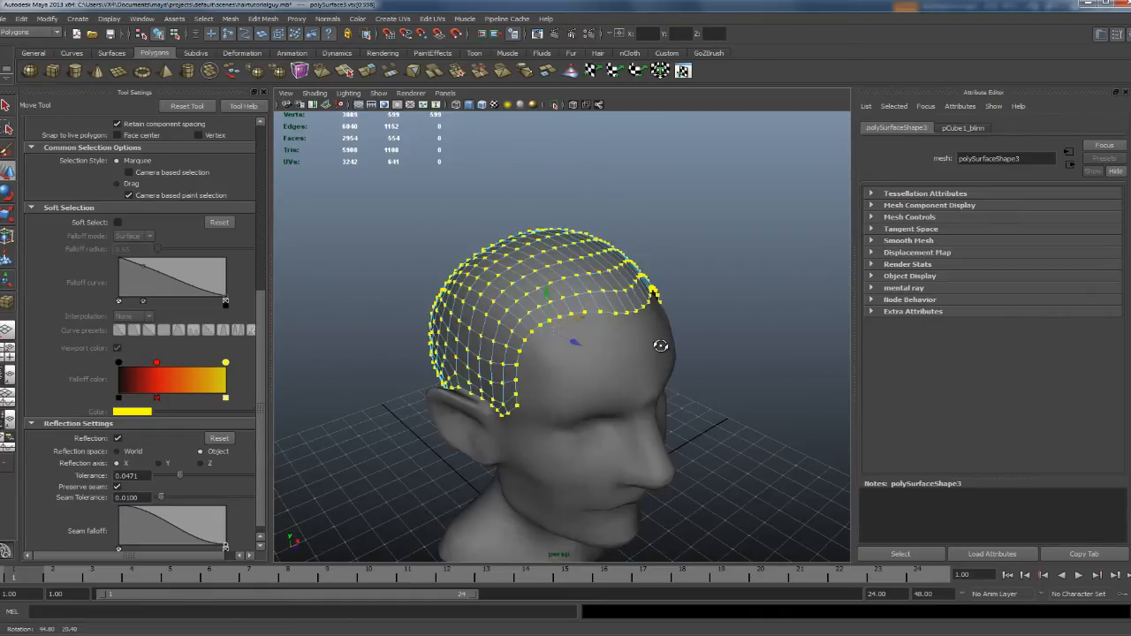
# - Extrude the selected scalp vertices with width 0.5, length 0.3448 and 5 divisions
pyautogui.scroll(5, 598, 330)
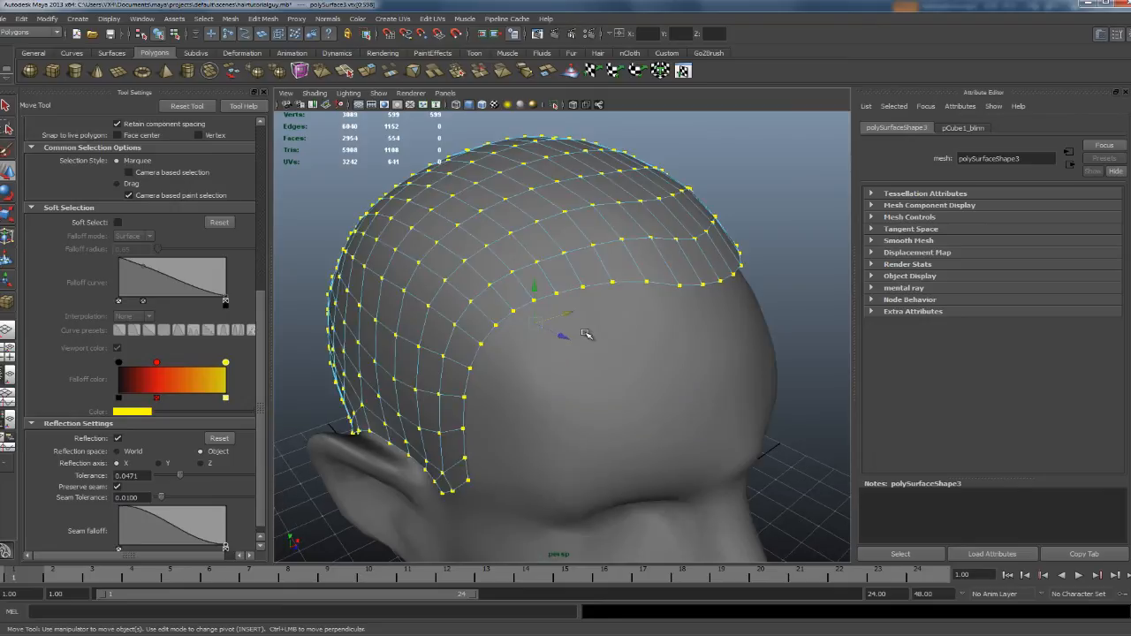
pyautogui.click(230, 18)
pyautogui.moveTo(260, 18)
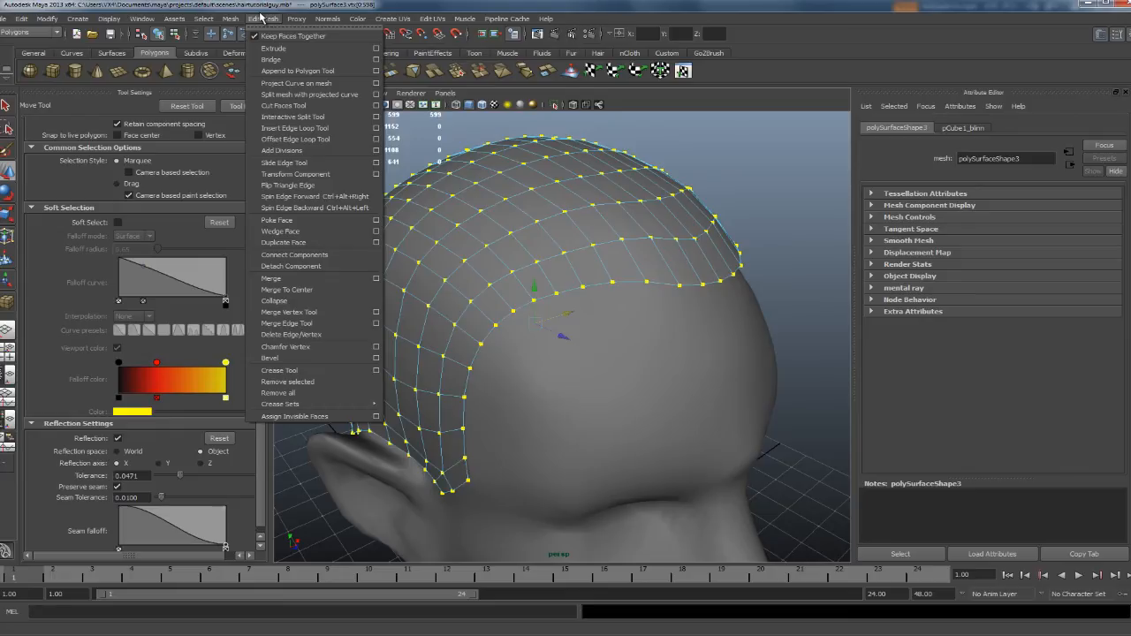
pyautogui.moveTo(234, 19)
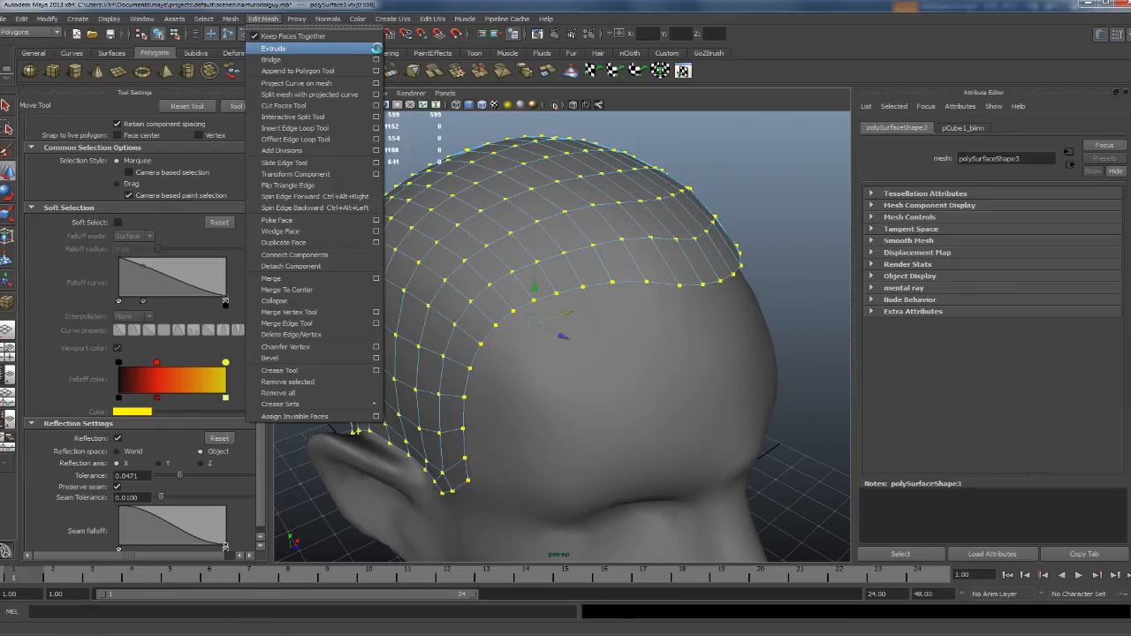
pyautogui.click(377, 47)
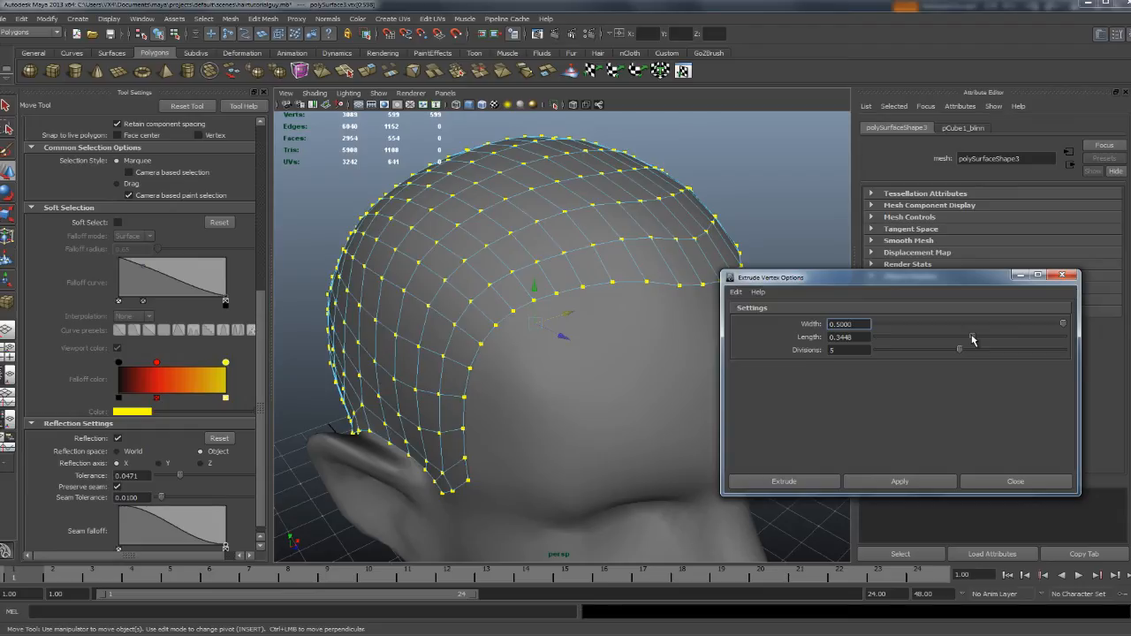
pyautogui.click(911, 483)
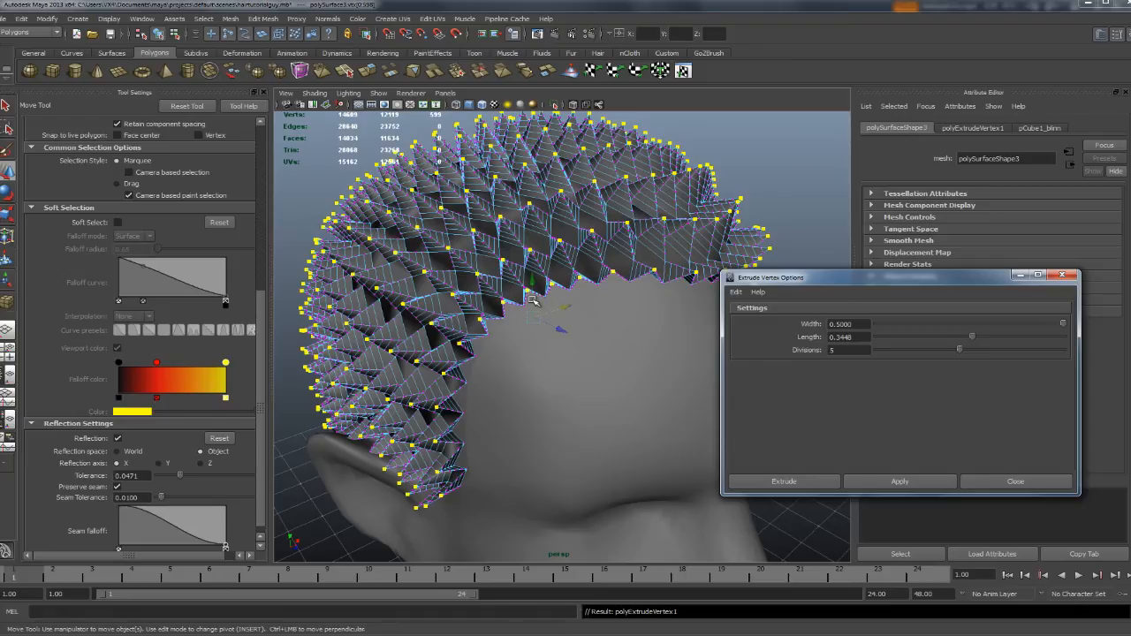
pyautogui.keyDown('alt'); pyautogui.moveTo(530, 307); pyautogui.dragTo(465, 286); pyautogui.keyUp('alt')
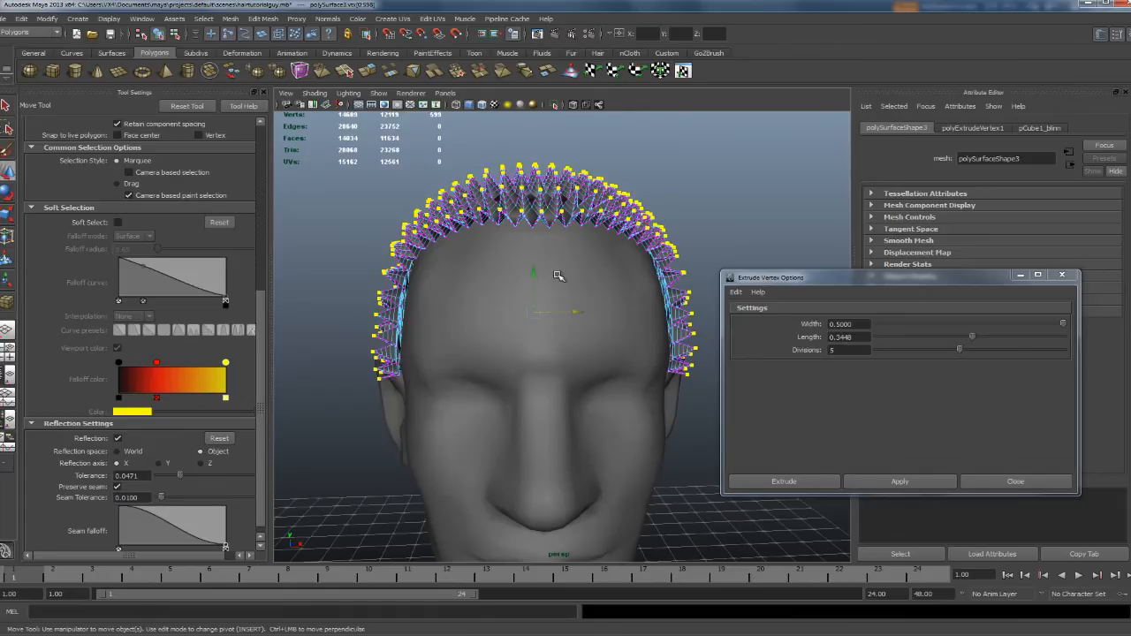
# - Undo the vertex extrusion and try it again with a length of 2.4828
pyautogui.hotkey('ctrl', 'z')
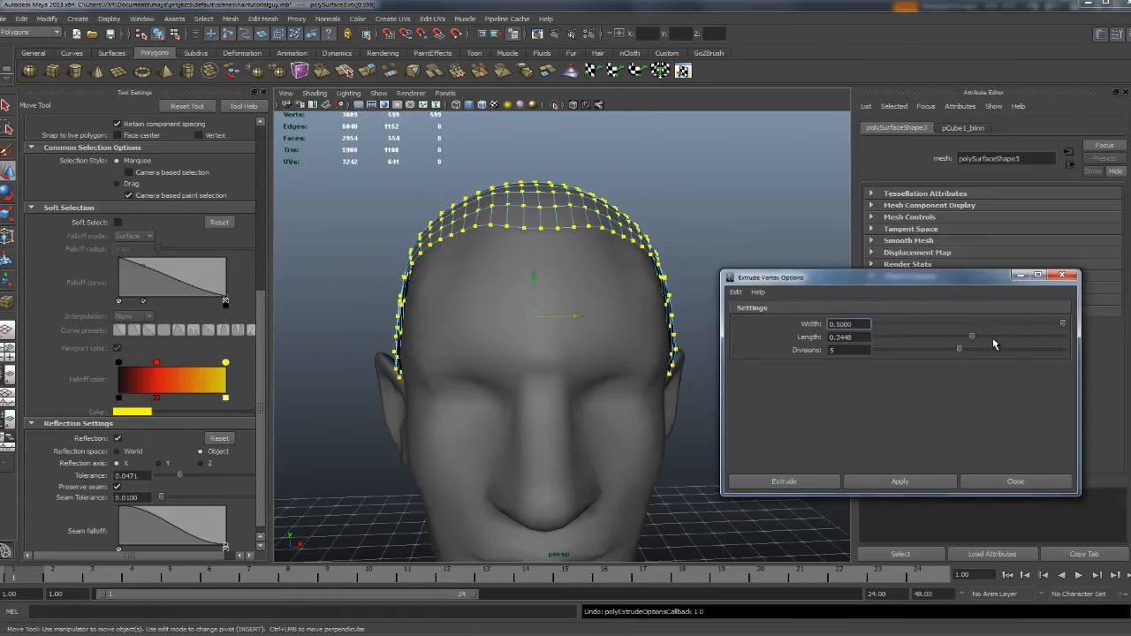
pyautogui.moveTo(988, 337); pyautogui.dragTo(993, 339)
pyautogui.click(897, 481)
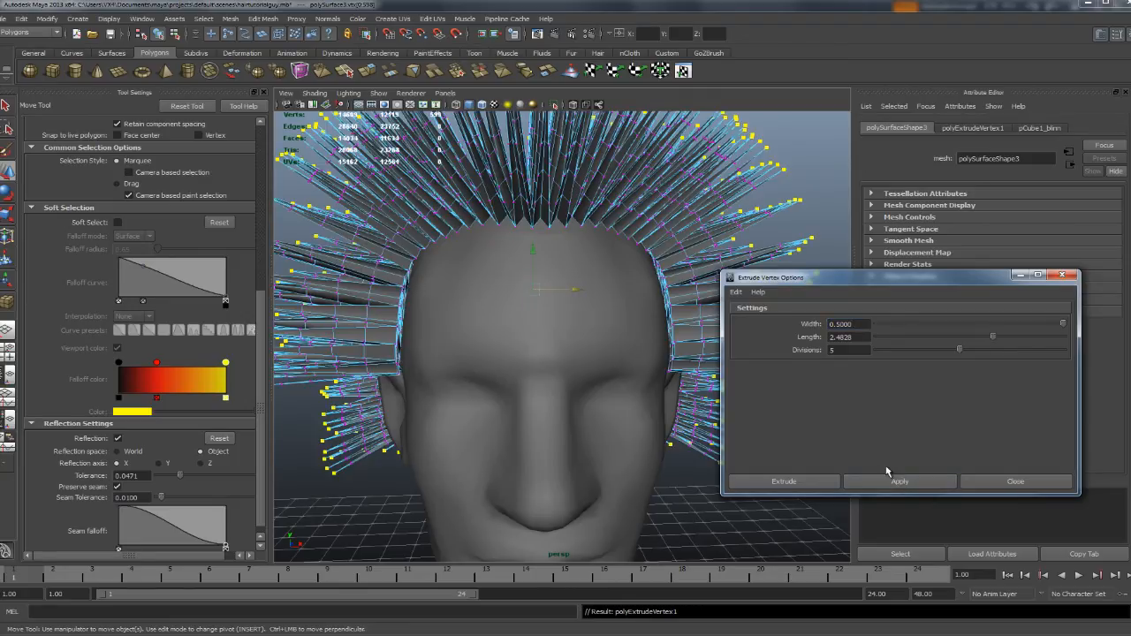
pyautogui.keyDown('alt'); pyautogui.moveTo(584, 320); pyautogui.dragTo(560, 318, button='right'); pyautogui.keyUp('alt')
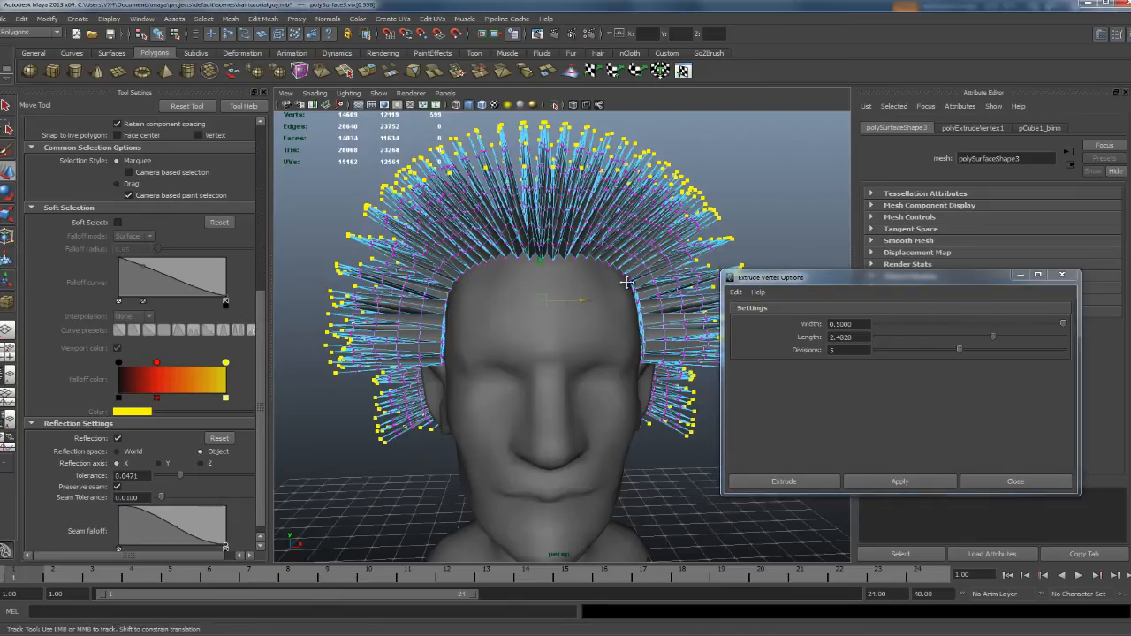
pyautogui.keyDown('alt'); pyautogui.moveTo(560, 319); pyautogui.dragTo(581, 300); pyautogui.keyUp('alt')
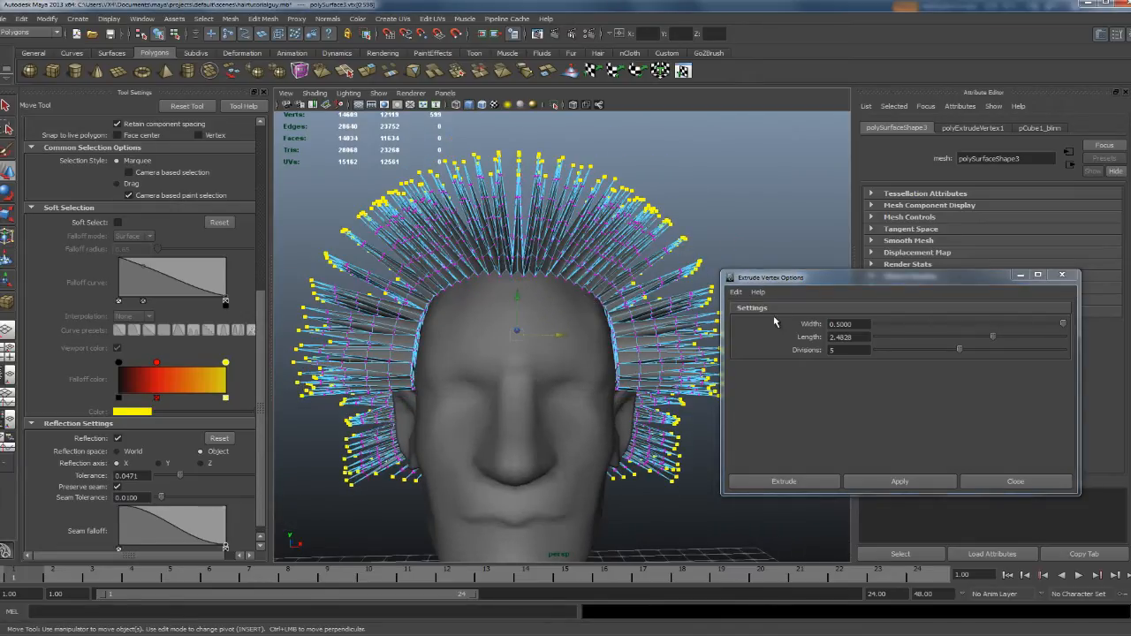
# - Undo the last vertex extrusion, extrude again with length 1.5172, and inspect the spikes from several sides
pyautogui.hotkey('ctrl', 'z')
pyautogui.moveTo(986, 341); pyautogui.dragTo(986, 341)
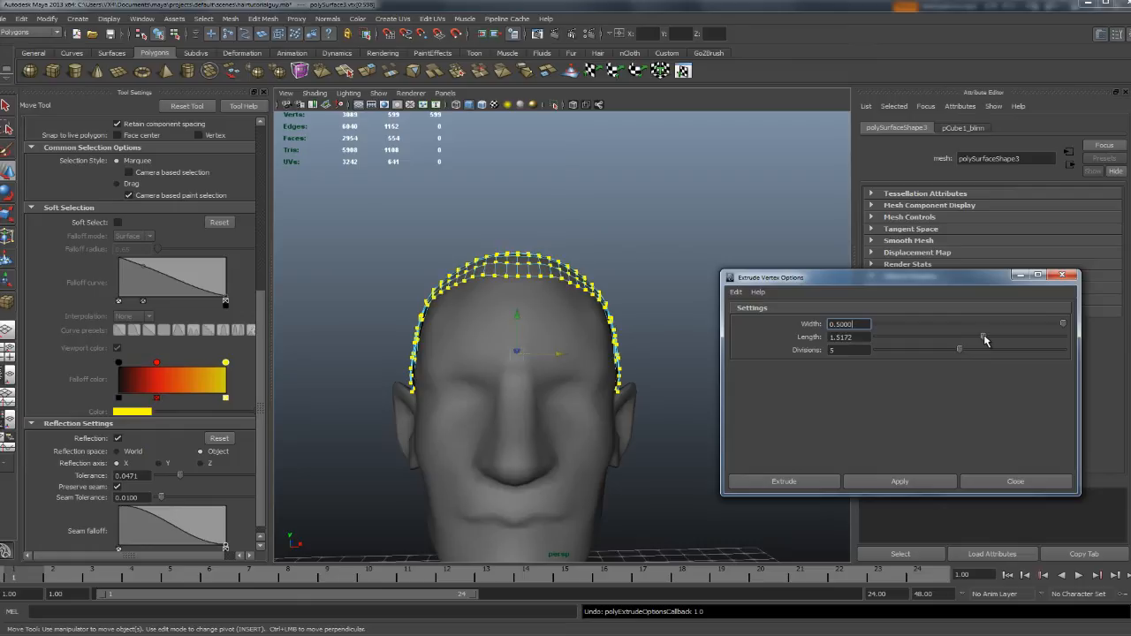
pyautogui.click(920, 481)
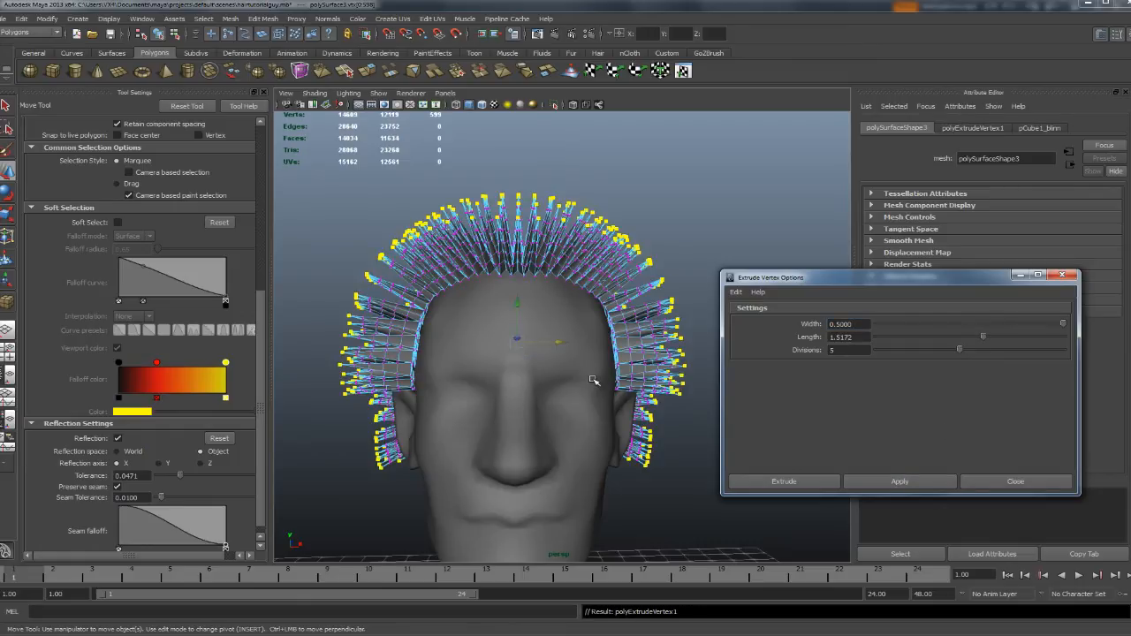
pyautogui.keyDown('alt'); pyautogui.moveTo(594, 382); pyautogui.dragTo(682, 391); pyautogui.keyUp('alt')
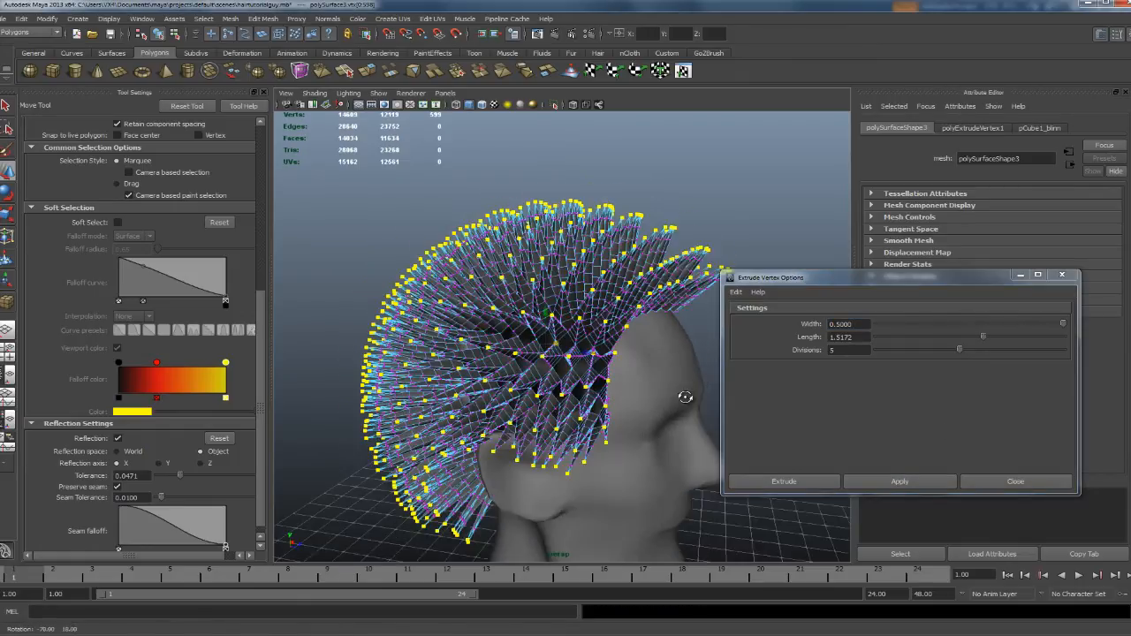
pyautogui.scroll(5, 651, 398)
pyautogui.keyDown('alt'); pyautogui.moveTo(619, 408); pyautogui.dragTo(507, 386); pyautogui.keyUp('alt')
pyautogui.keyDown('alt'); pyautogui.moveTo(518, 279); pyautogui.dragTo(559, 329); pyautogui.keyUp('alt')
pyautogui.scroll(-5, 546, 343)
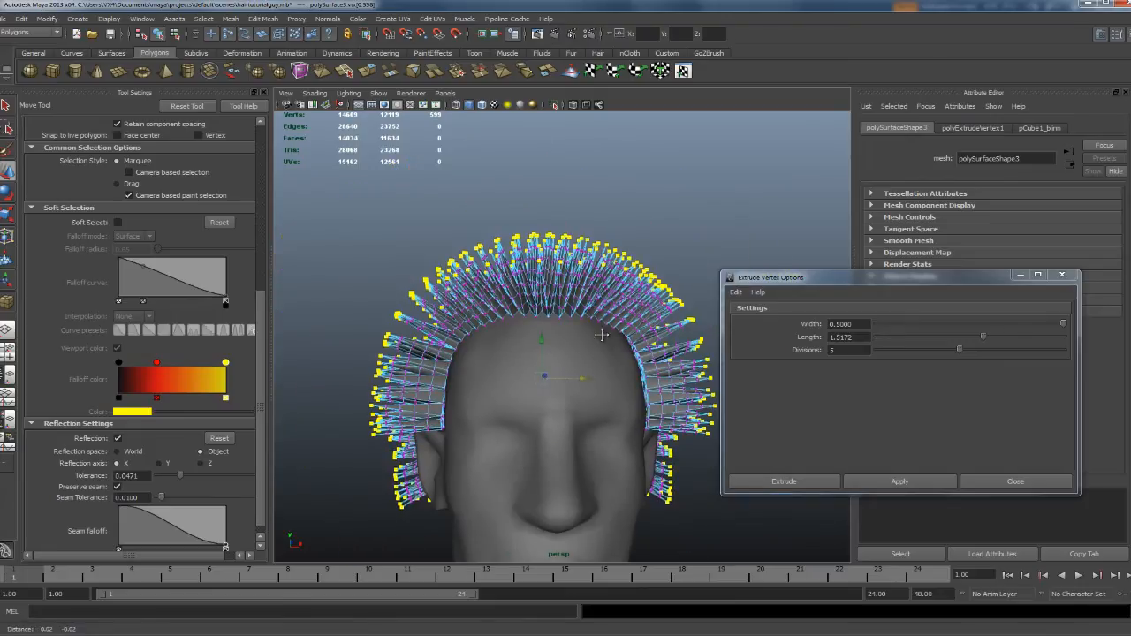
# - Undo the last vertex extrusion and try it again with width 0.1, length 1.5172 and 5 divisions
pyautogui.keyDown('alt'); pyautogui.moveTo(601, 328); pyautogui.dragTo(565, 288); pyautogui.keyUp('alt')
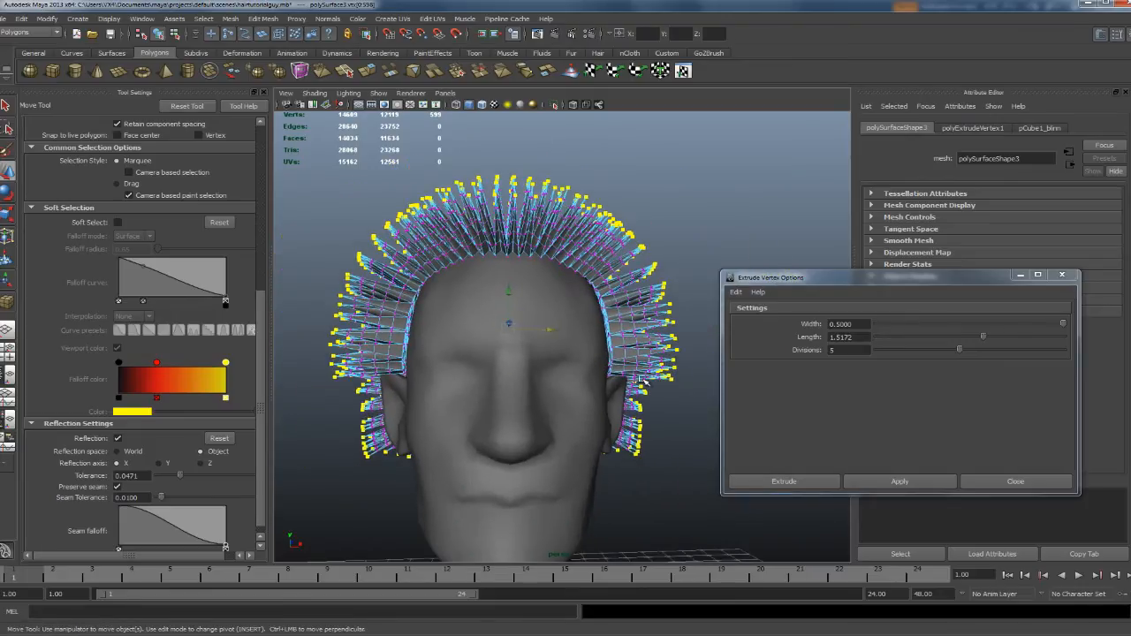
pyautogui.keyDown('alt'); pyautogui.moveTo(595, 376); pyautogui.dragTo(619, 363); pyautogui.keyUp('alt')
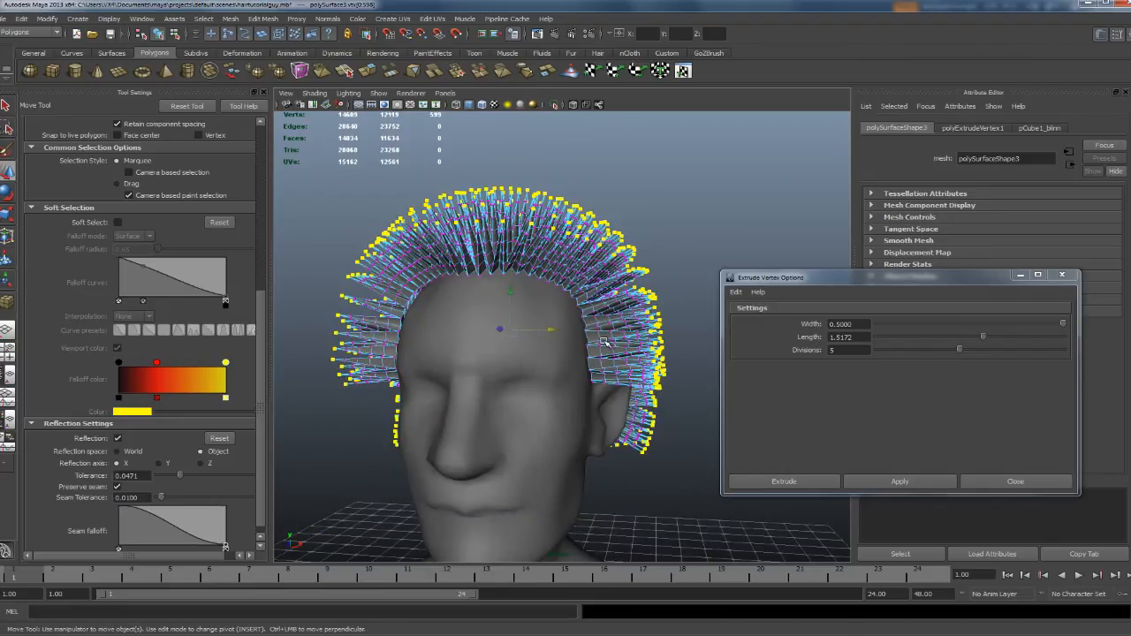
pyautogui.scroll(3, 604, 344)
pyautogui.keyDown('alt'); pyautogui.moveTo(622, 303); pyautogui.dragTo(550, 316); pyautogui.keyUp('alt')
pyautogui.scroll(-3, 581, 314)
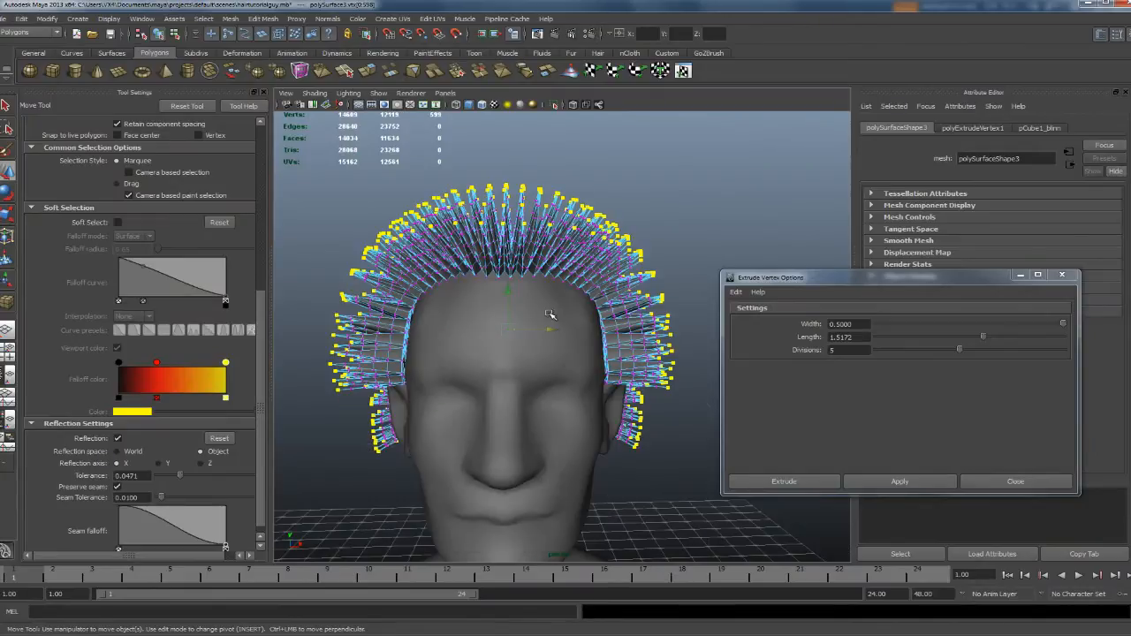
pyautogui.hotkey('ctrl', 'z')
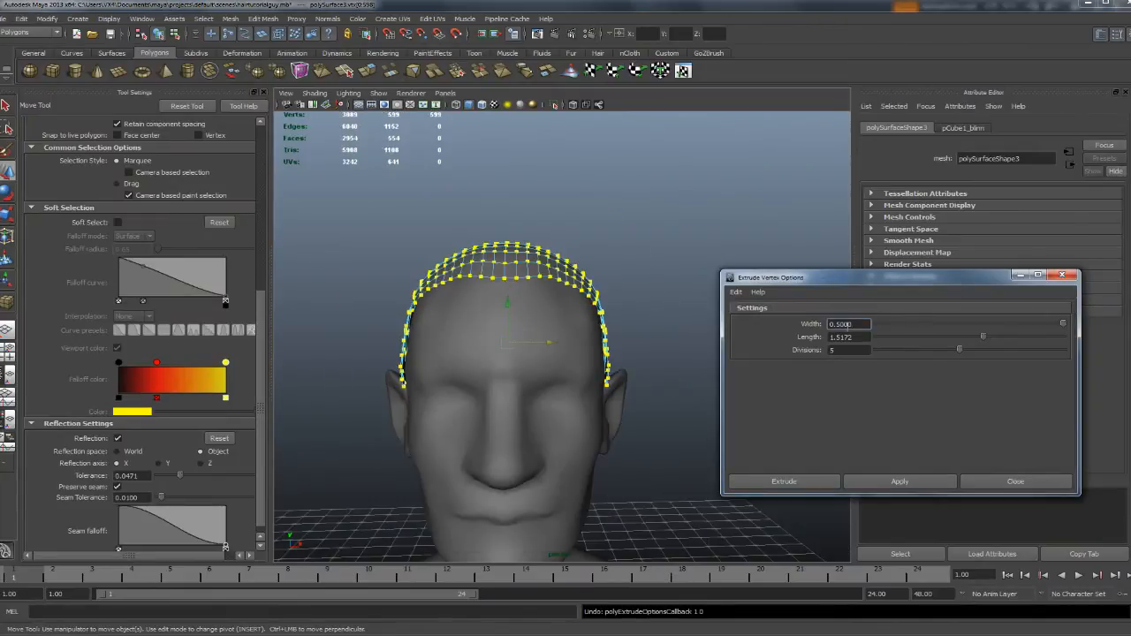
pyautogui.doubleClick(844, 324)
pyautogui.write('1')
pyautogui.click(864, 338)
pyautogui.click(898, 484)
# - Inspect the thin spikes from the side, then undo the 0.1-width vertex extrusion
pyautogui.moveTo(570, 329)
pyautogui.keyDown('alt'); pyautogui.mouseDown()
pyautogui.moveTo(563, 366)
pyautogui.moveTo(587, 340)
pyautogui.mouseUp(); pyautogui.keyUp('alt')
pyautogui.scroll(4, 530, 371)
pyautogui.scroll(-5, 572, 361)
pyautogui.click(786, 230)
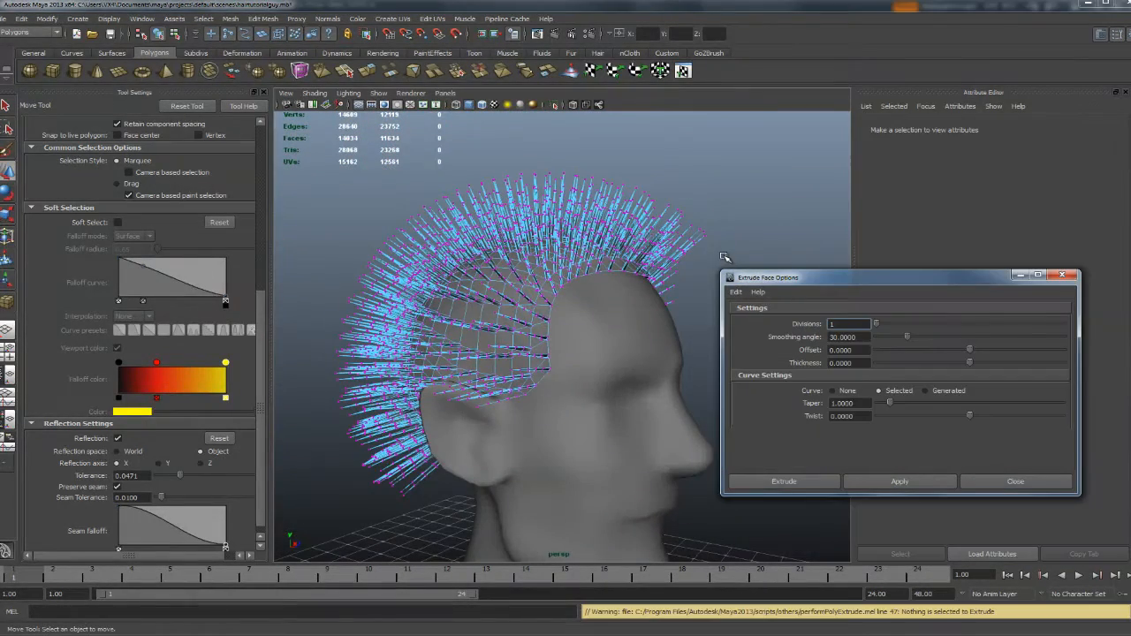
pyautogui.hotkey('ctrl', 'z')
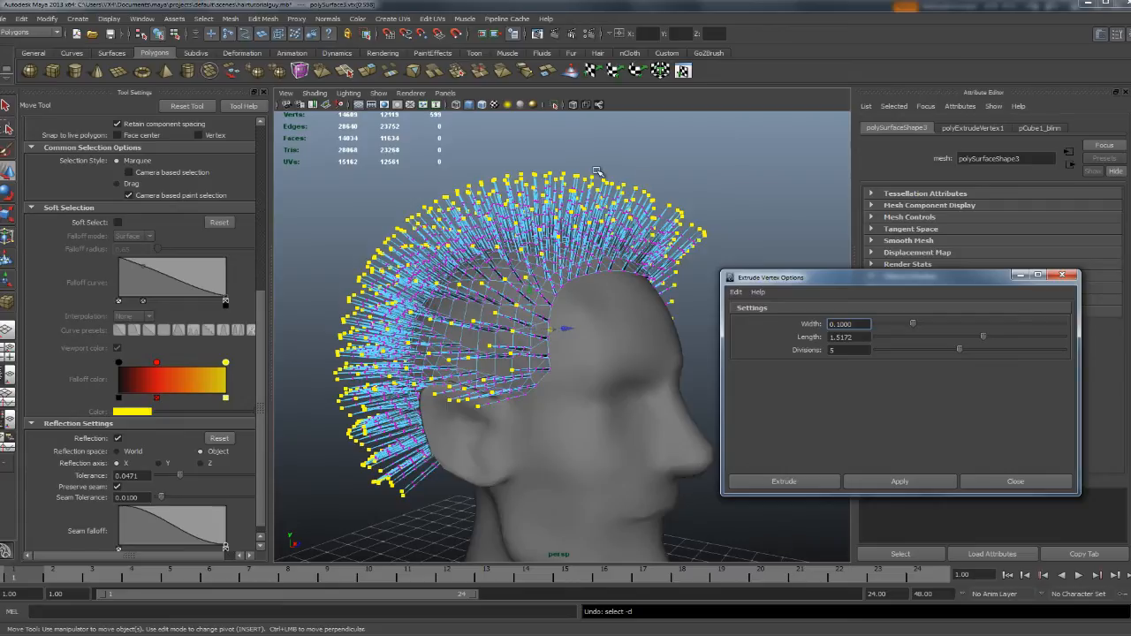
pyautogui.hotkey('ctrl', 'z')
pyautogui.hotkey('ctrl', 'z')
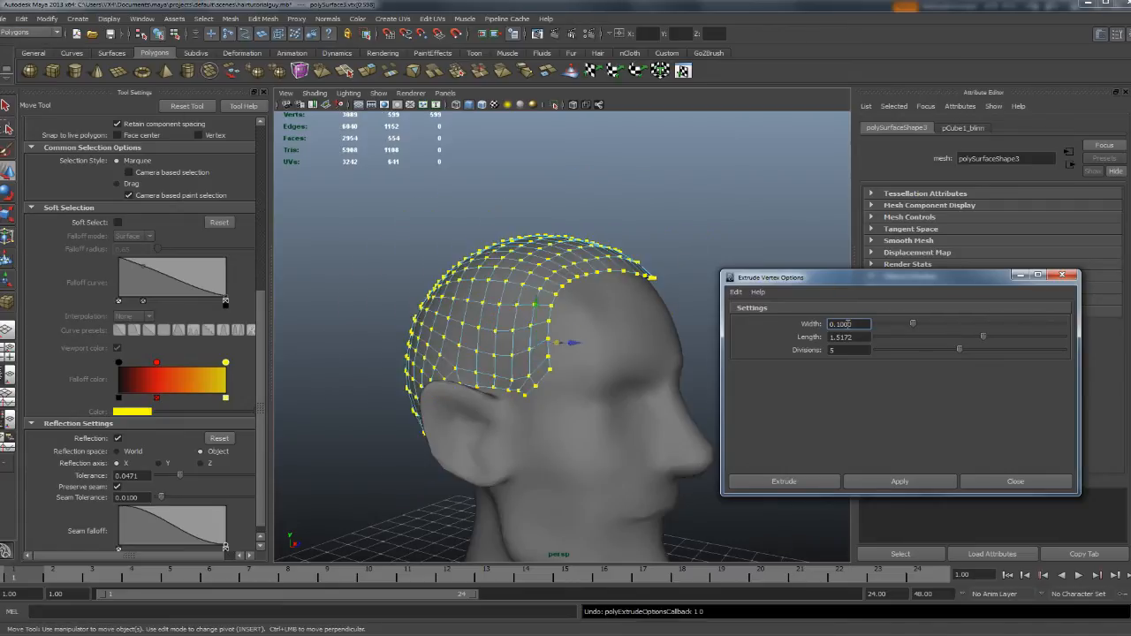
# - Try the scalp vertex extrusion with widths 0.3 and 0.4, undoing each attempt
pyautogui.click(899, 482)
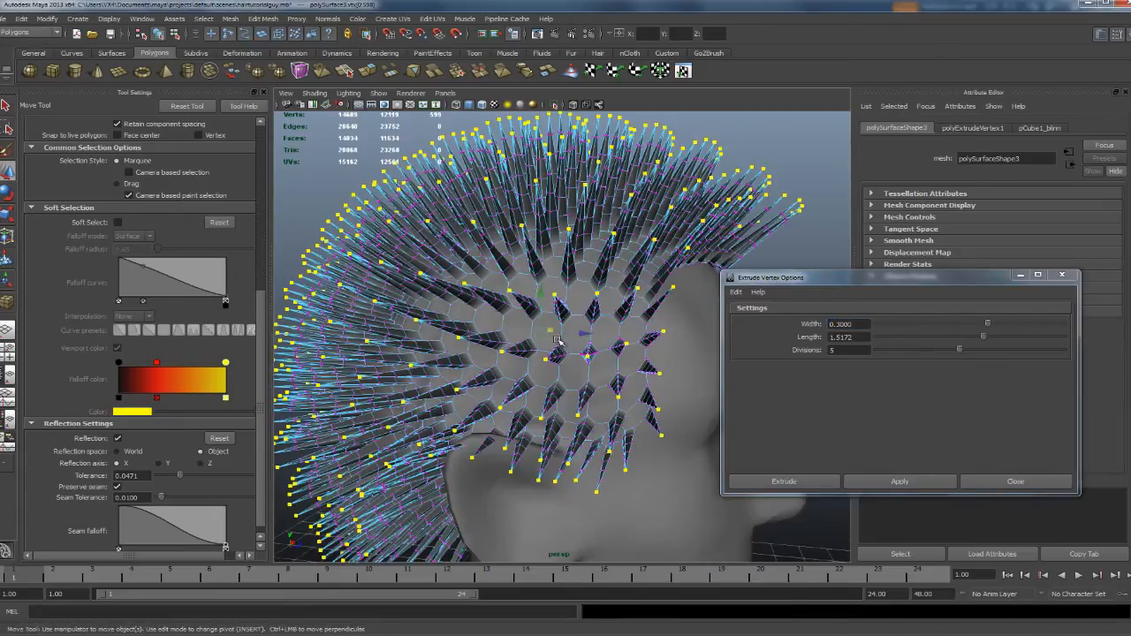
pyautogui.hotkey('ctrl', 'z')
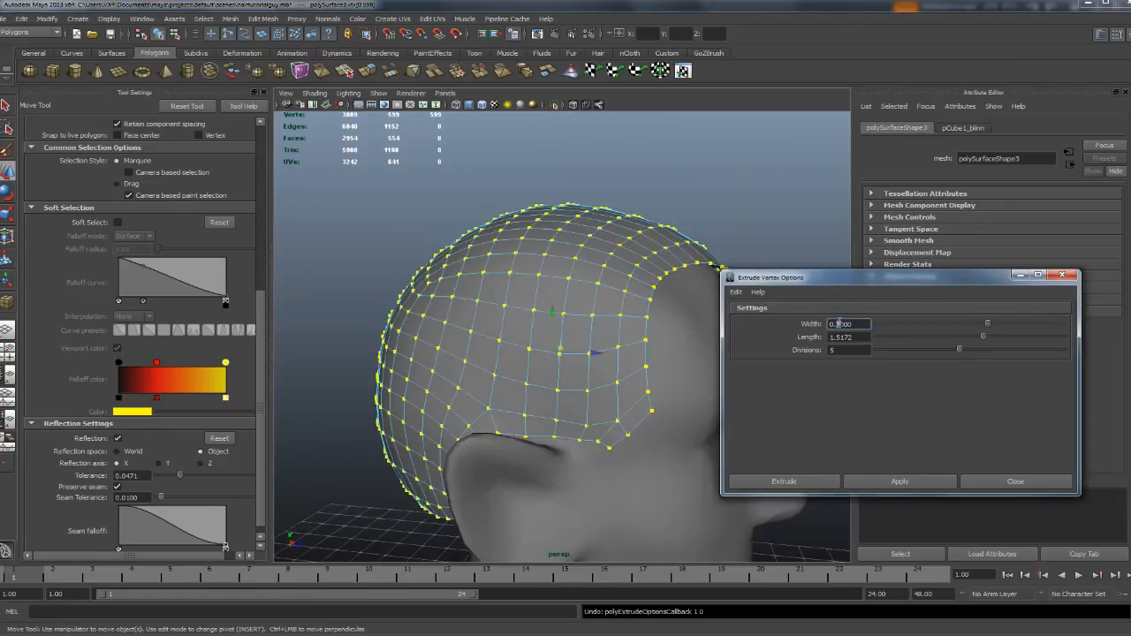
pyautogui.click(899, 481)
pyautogui.hotkey('ctrl', 'z')
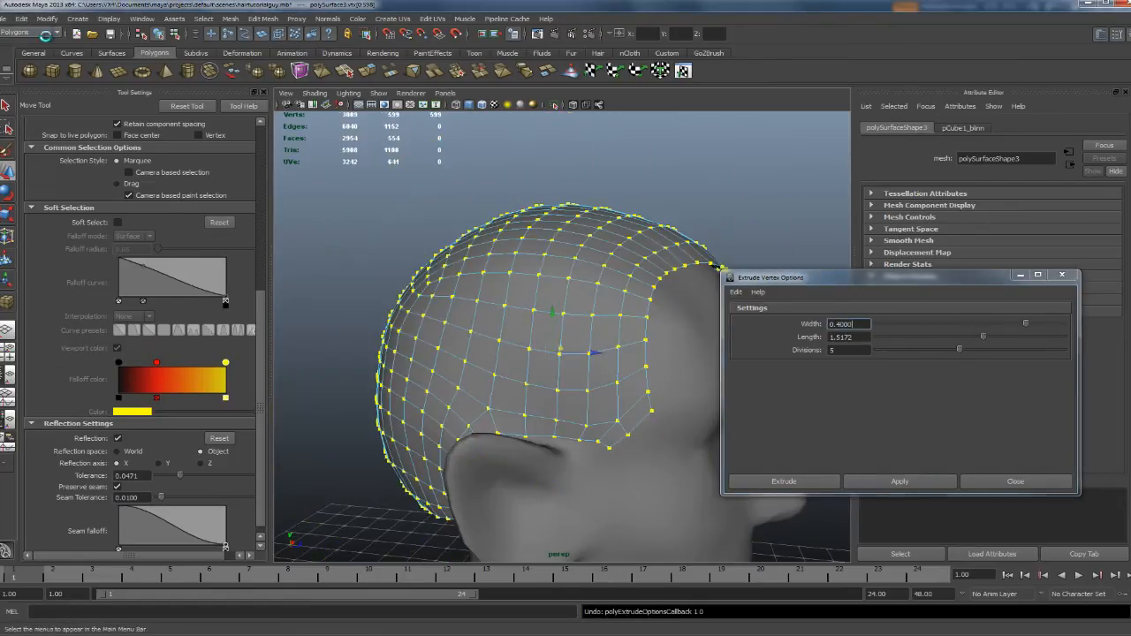
# - Extrude the scalp vertices with width 0.5, length 1.5172 and 5 divisions
pyautogui.moveTo(836, 323); pyautogui.dragTo(842, 323)
pyautogui.write('5')
pyautogui.click(885, 484)
pyautogui.scroll(5, 625, 348)
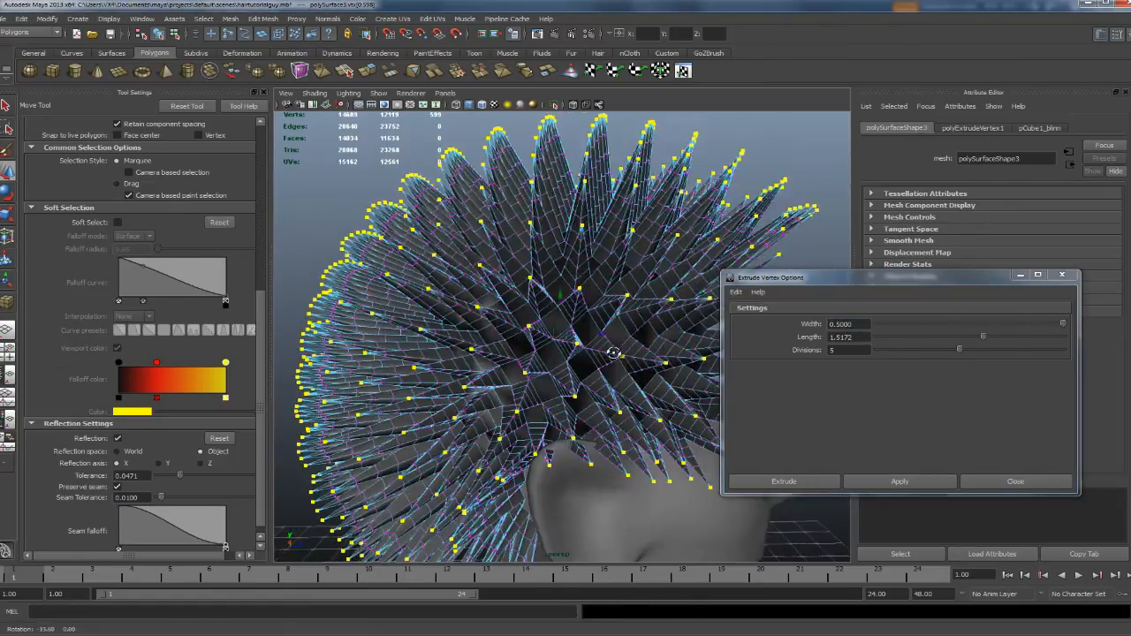
pyautogui.keyDown('alt'); pyautogui.moveTo(545, 351); pyautogui.dragTo(419, 336); pyautogui.keyUp('alt')
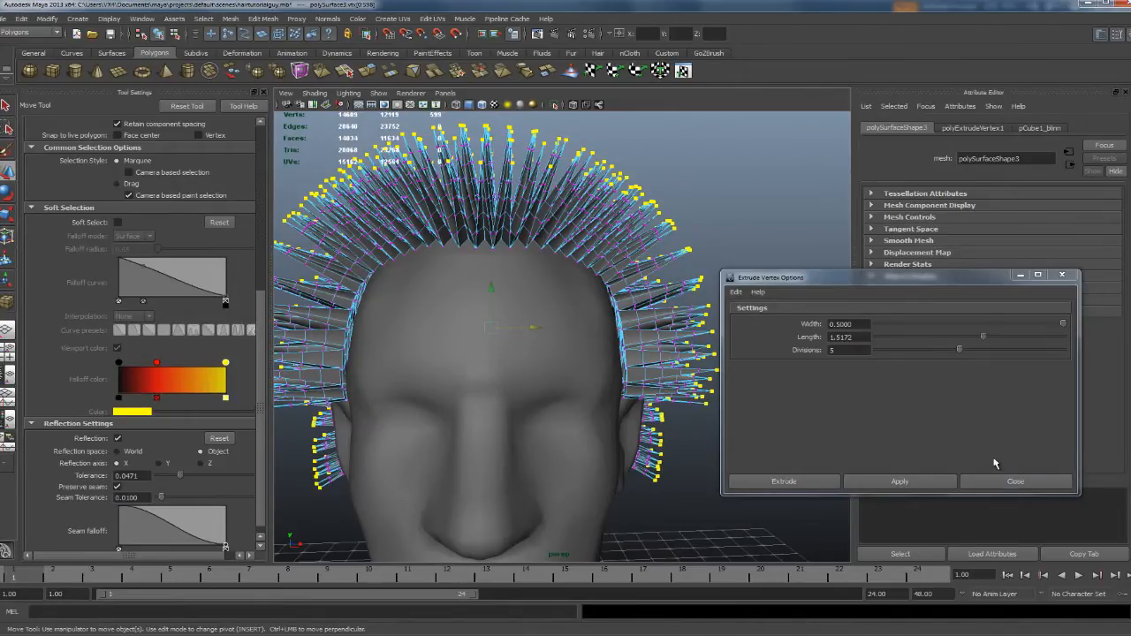
# - Close the extrude options, return to object mode and deselect the hair to examine the shaded spikes around the head
pyautogui.click(987, 483)
pyautogui.moveTo(588, 230); pyautogui.dragTo(611, 217, button='right')
pyautogui.click(702, 199)
pyautogui.keyDown('alt'); pyautogui.moveTo(703, 198); pyautogui.dragTo(501, 221); pyautogui.keyUp('alt')
pyautogui.keyDown('alt'); pyautogui.moveTo(501, 221); pyautogui.dragTo(596, 338, button='right'); pyautogui.keyUp('alt')
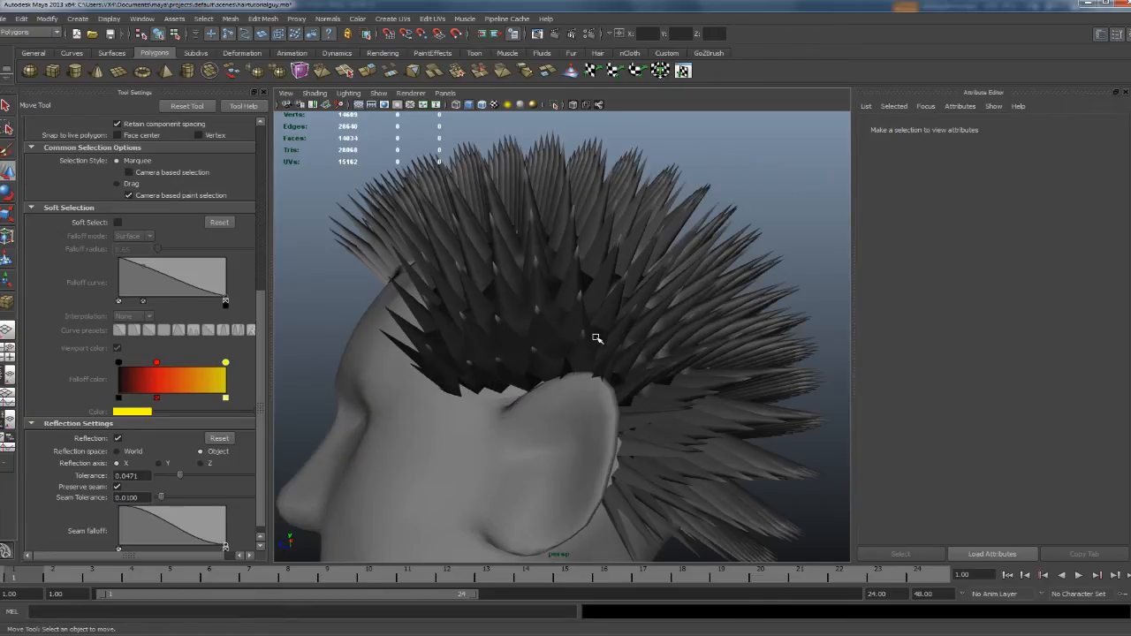
pyautogui.keyDown('alt'); pyautogui.moveTo(541, 367); pyautogui.dragTo(695, 379); pyautogui.keyUp('alt')
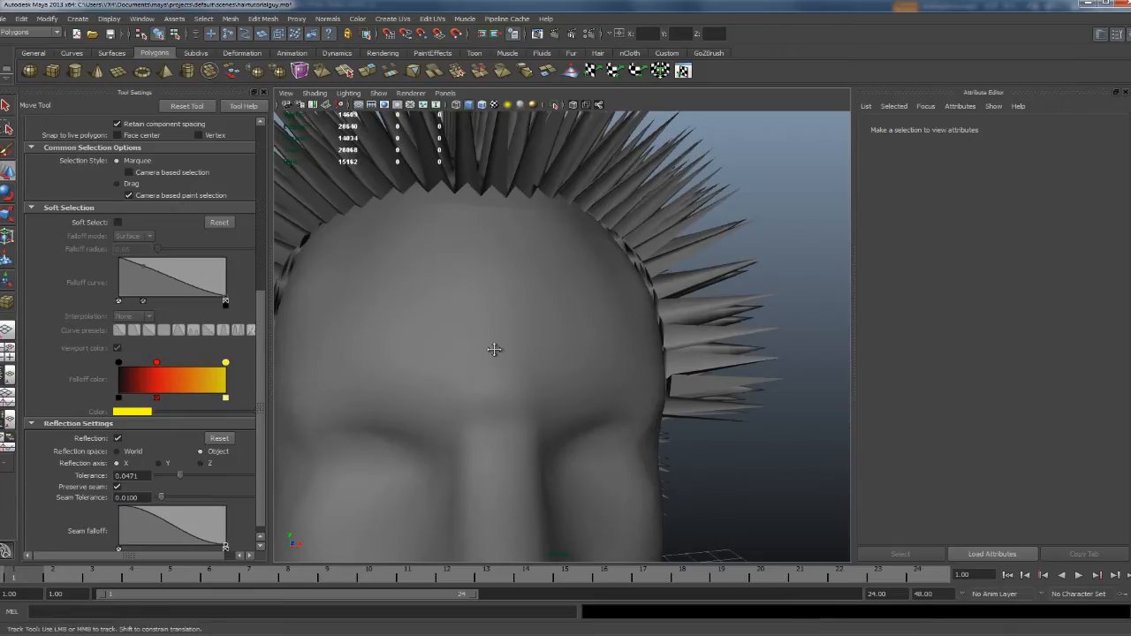
pyautogui.keyDown('alt'); pyautogui.moveTo(494, 348); pyautogui.dragTo(624, 335, button='right'); pyautogui.keyUp('alt')
pyautogui.keyDown('alt'); pyautogui.moveTo(623, 335); pyautogui.dragTo(487, 313); pyautogui.keyUp('alt')
# - Select the hair mesh, switch to face selection and pick one face just above the ear
pyautogui.click(621, 348)
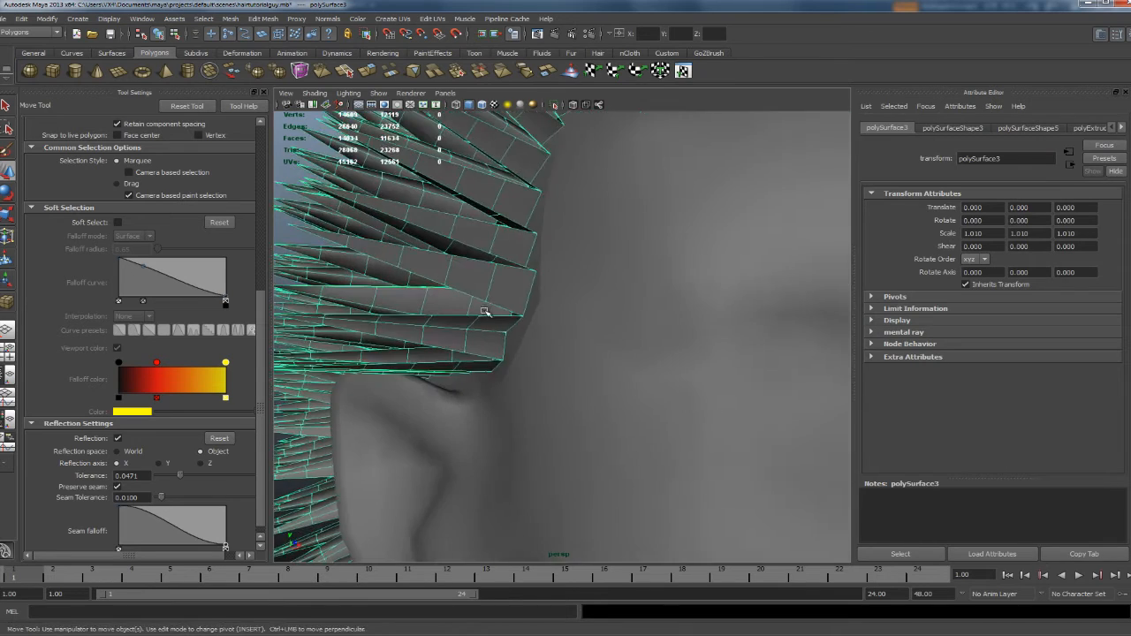
pyautogui.keyDown('alt'); pyautogui.moveTo(487, 313); pyautogui.dragTo(542, 282, button='middle'); pyautogui.keyUp('alt')
pyautogui.keyDown('alt'); pyautogui.moveTo(542, 282); pyautogui.dragTo(575, 303); pyautogui.keyUp('alt')
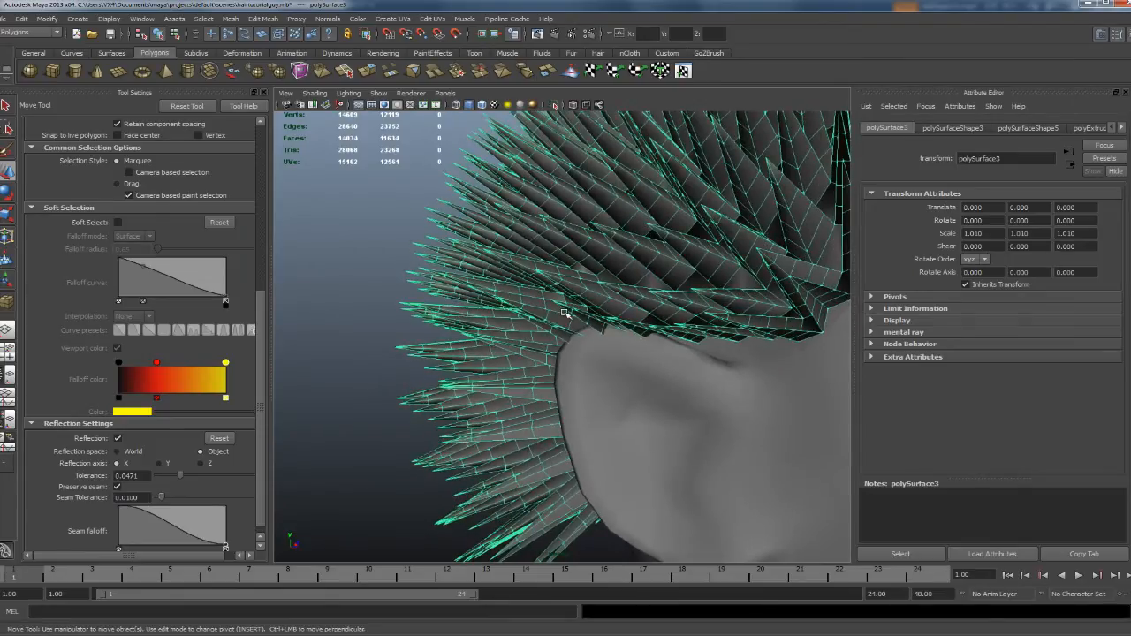
pyautogui.moveTo(565, 313); pyautogui.dragTo(565, 339, button='right')
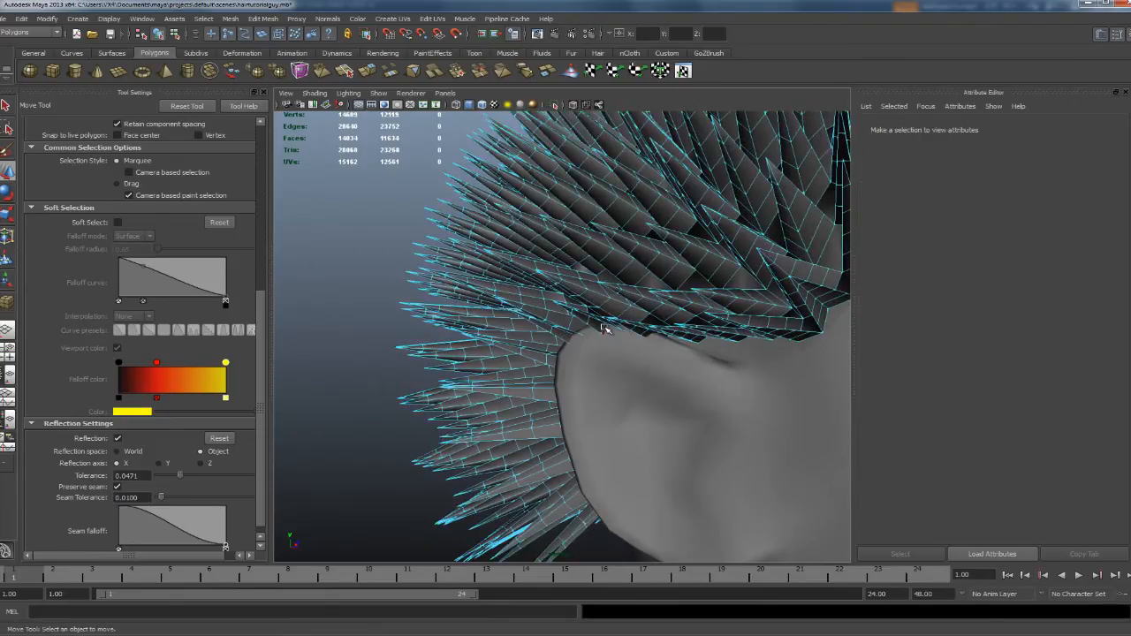
pyautogui.click(602, 325)
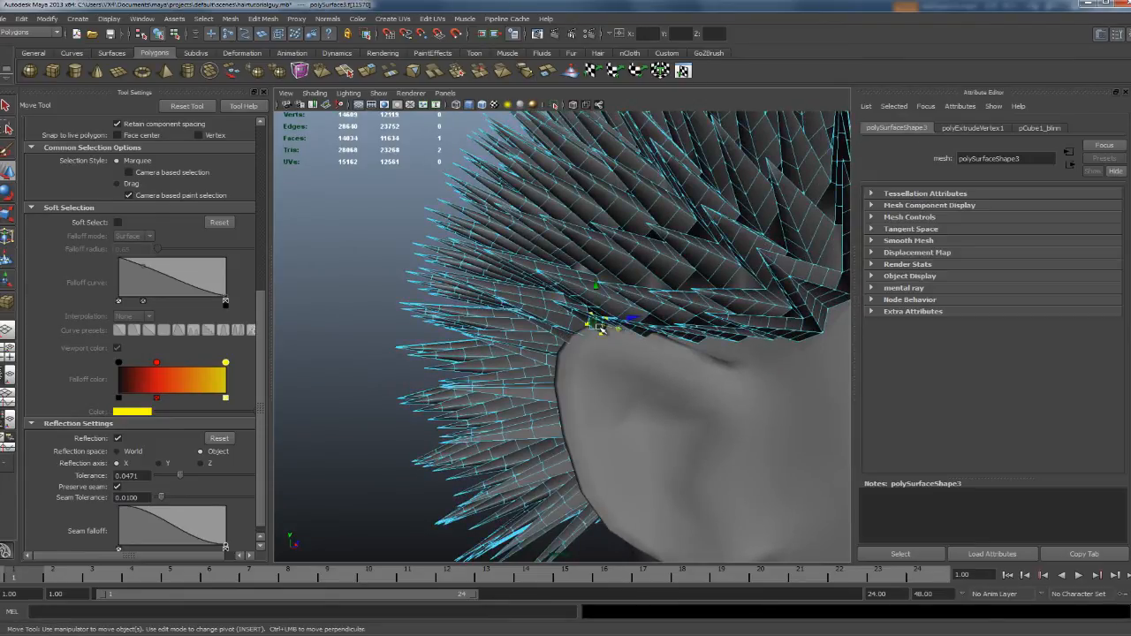
# - Enable soft selection with Volume falloff mode and a falloff radius of 1.96
pyautogui.click(118, 224)
pyautogui.keyDown('alt'); pyautogui.moveTo(501, 384); pyautogui.dragTo(539, 381); pyautogui.keyUp('alt')
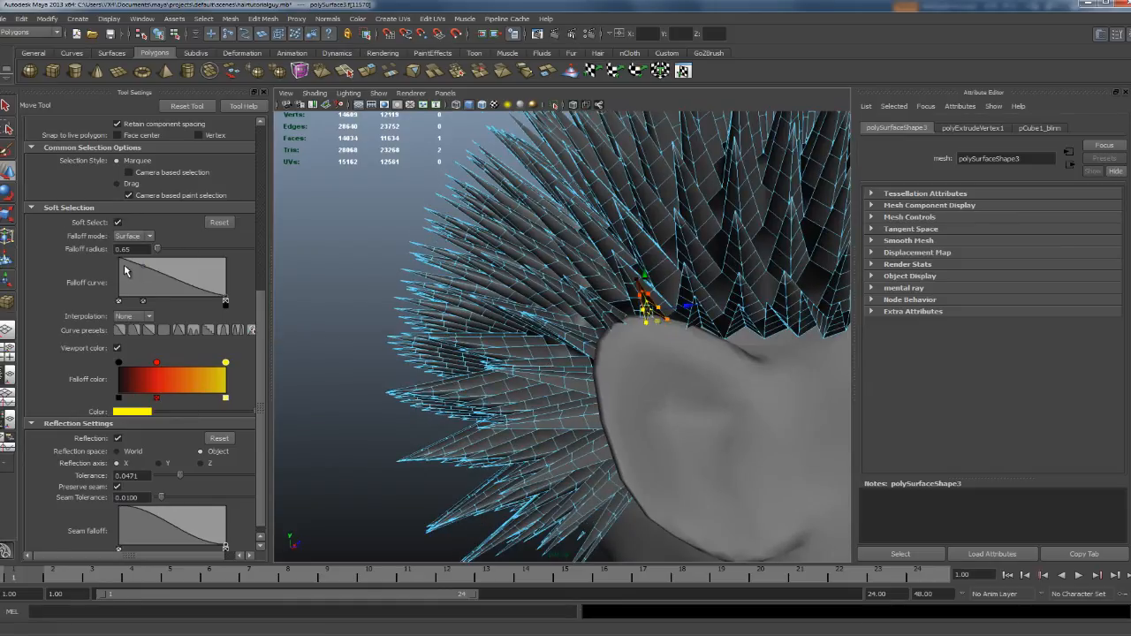
pyautogui.click(131, 236)
pyautogui.click(132, 248)
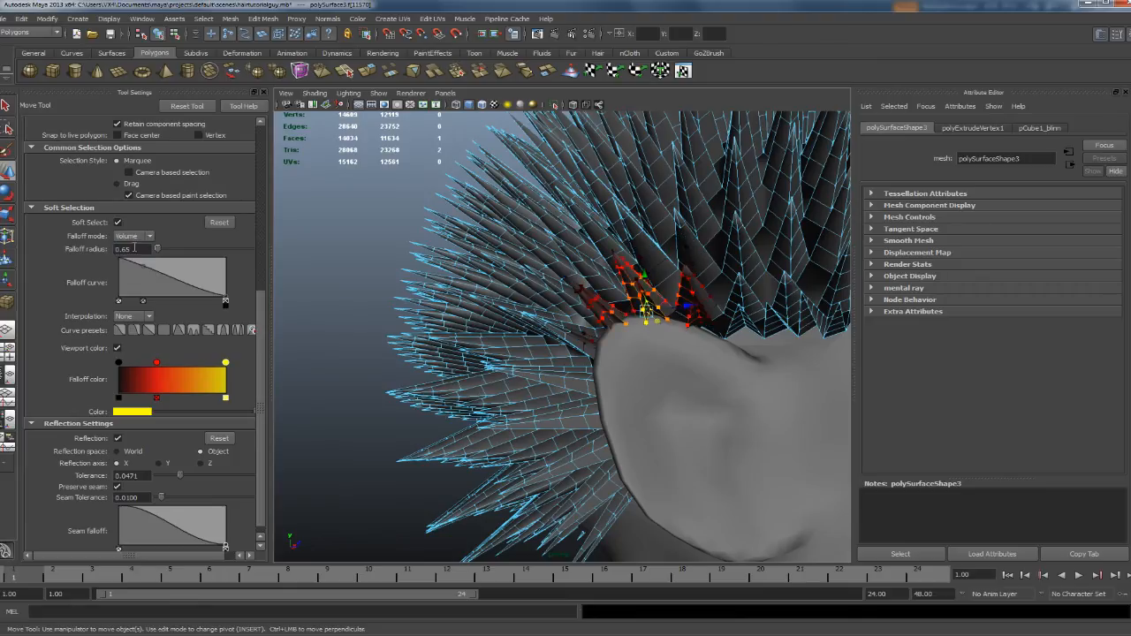
pyautogui.keyDown('alt'); pyautogui.moveTo(785, 267); pyautogui.dragTo(775, 303); pyautogui.keyUp('alt')
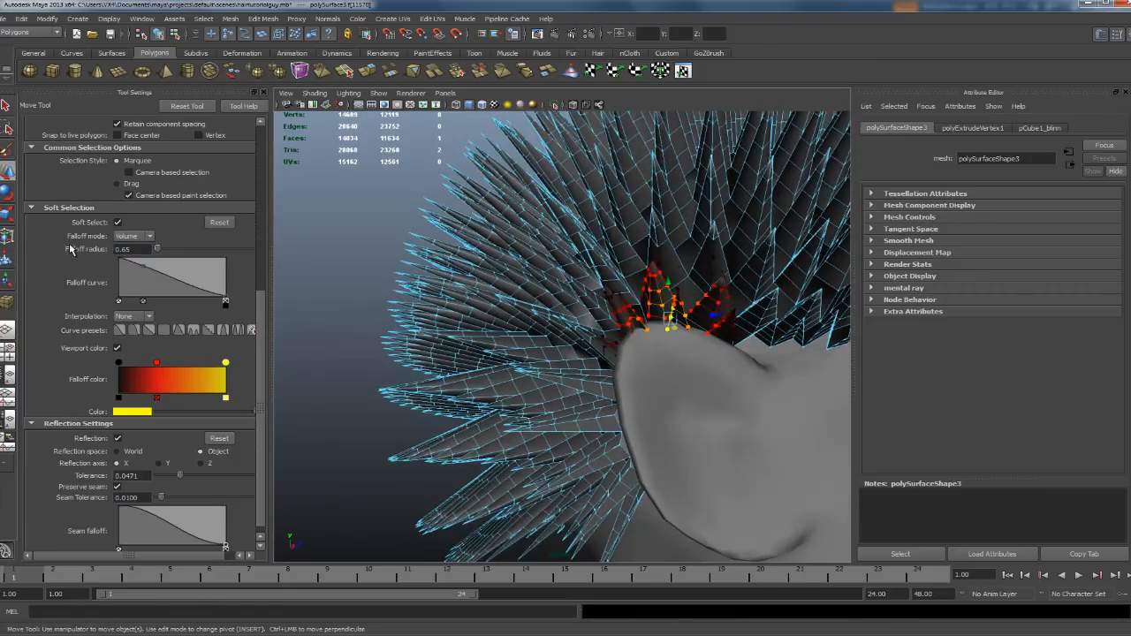
pyautogui.moveTo(158, 249); pyautogui.dragTo(159, 252)
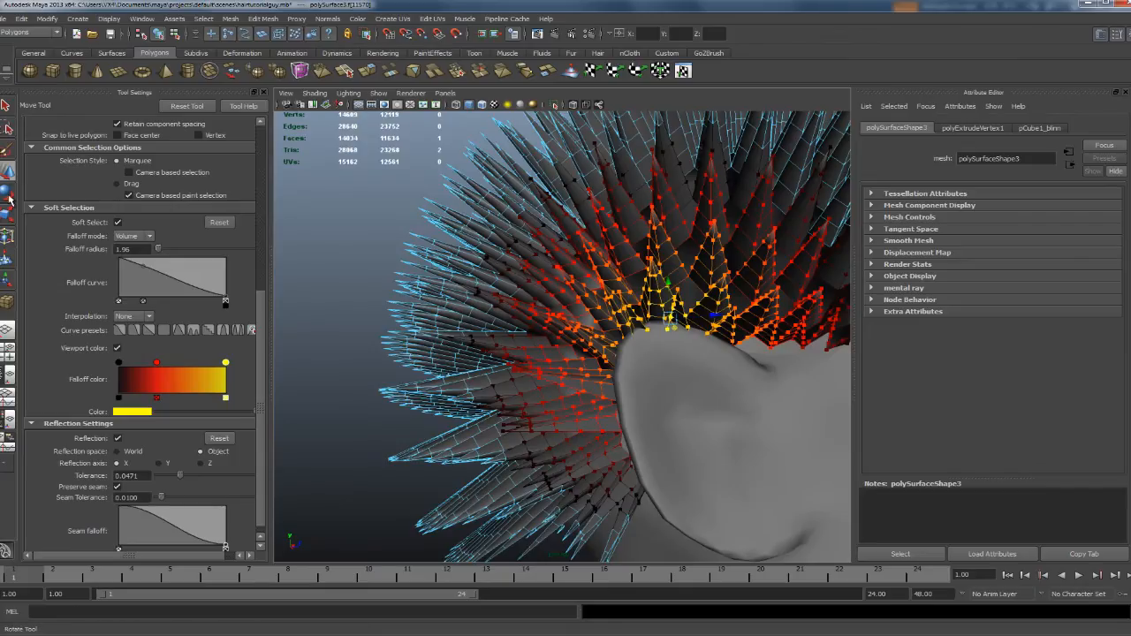
# - Try moving the soft-selected spikes above the ear, then select a face at the temple hairline
pyautogui.moveTo(671, 285); pyautogui.dragTo(648, 310)
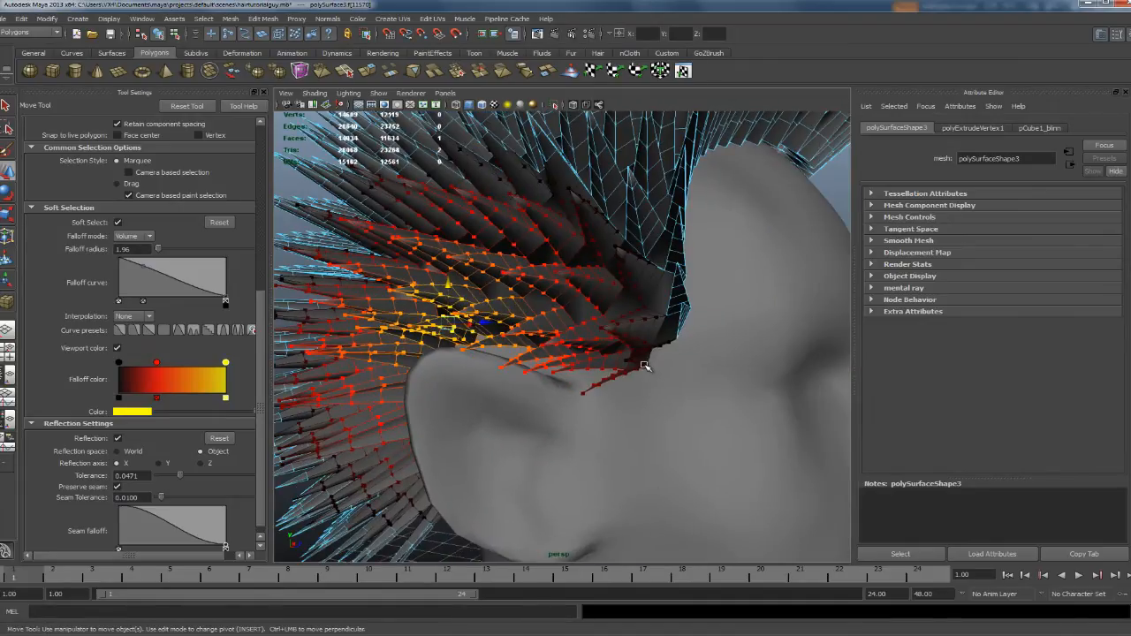
pyautogui.click(661, 356)
pyautogui.moveTo(646, 313); pyautogui.dragTo(526, 339)
pyautogui.scroll(-5, 526, 339)
pyautogui.keyDown('alt'); pyautogui.moveTo(697, 331); pyautogui.dragTo(590, 332); pyautogui.keyUp('alt')
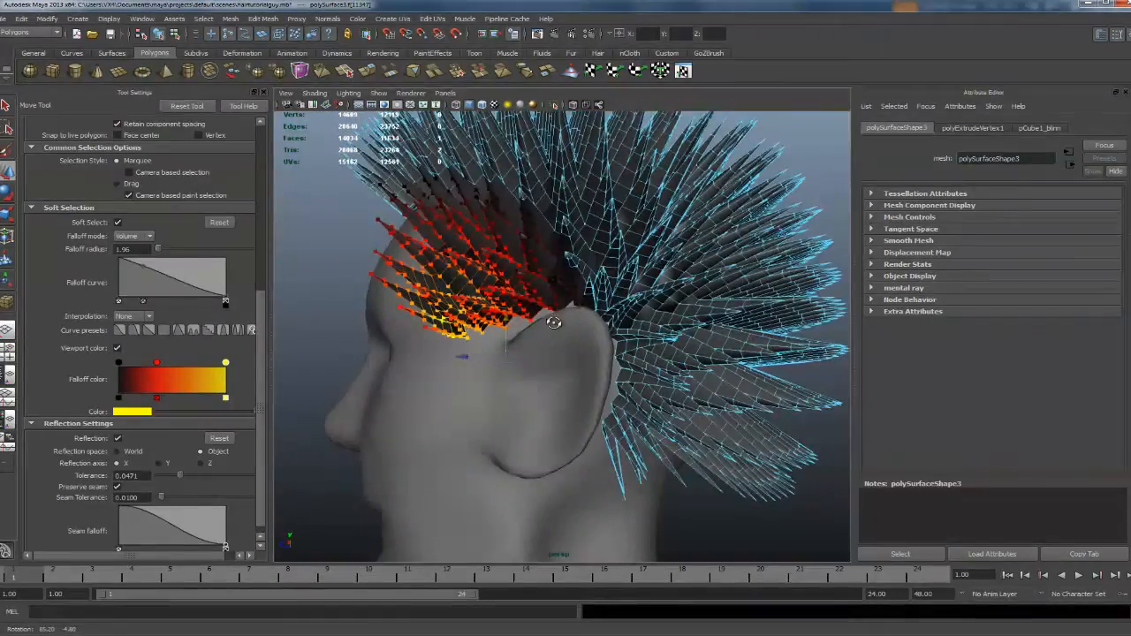
# - Soft-select a hair face behind the ear, clear the selection and examine the hairstyle from the side and front
pyautogui.click(616, 402)
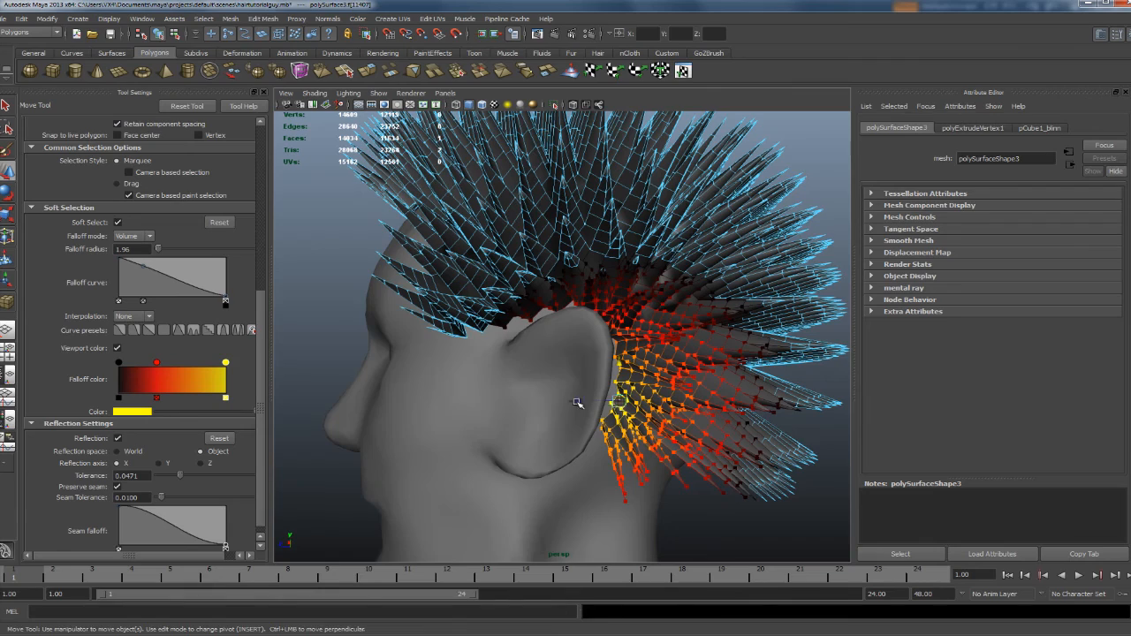
pyautogui.keyDown('alt'); pyautogui.moveTo(563, 403); pyautogui.dragTo(610, 398); pyautogui.keyUp('alt')
pyautogui.scroll(-4, 610, 397)
pyautogui.scroll(2, 672, 370)
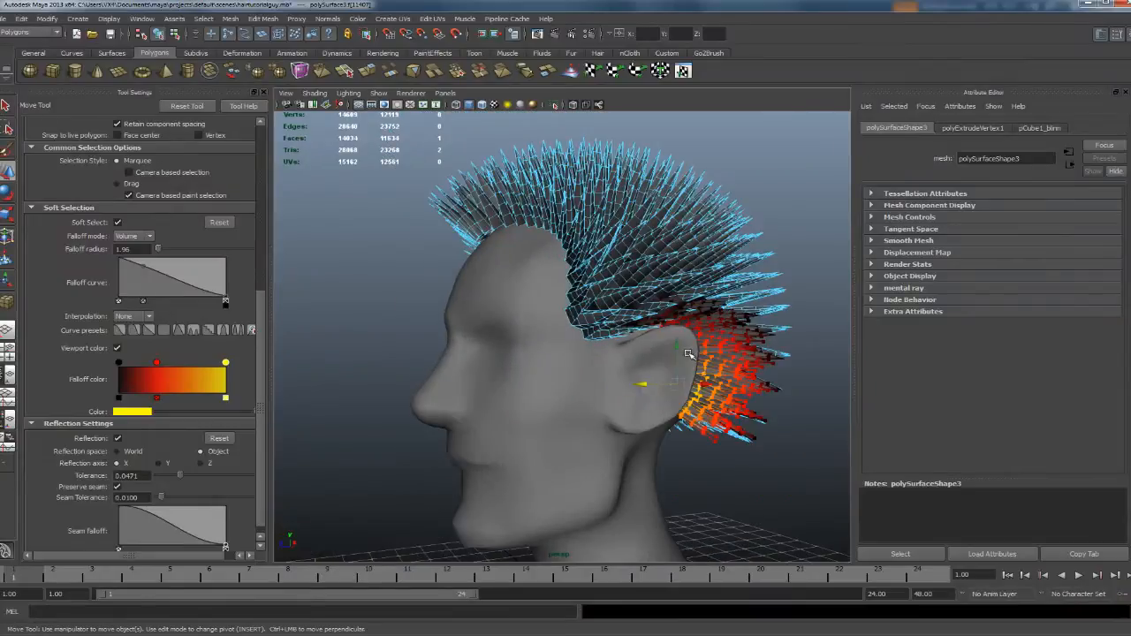
pyautogui.keyDown('alt'); pyautogui.moveTo(724, 308); pyautogui.dragTo(755, 282); pyautogui.keyUp('alt')
pyautogui.click(776, 250)
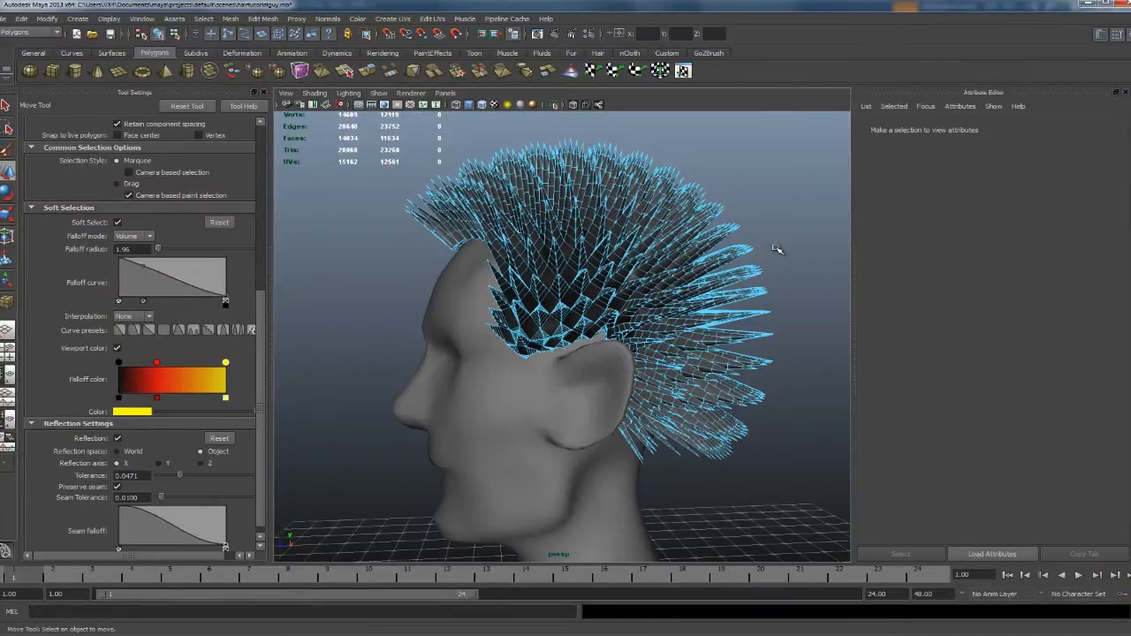
pyautogui.keyDown('alt'); pyautogui.moveTo(776, 249); pyautogui.dragTo(523, 212); pyautogui.keyUp('alt')
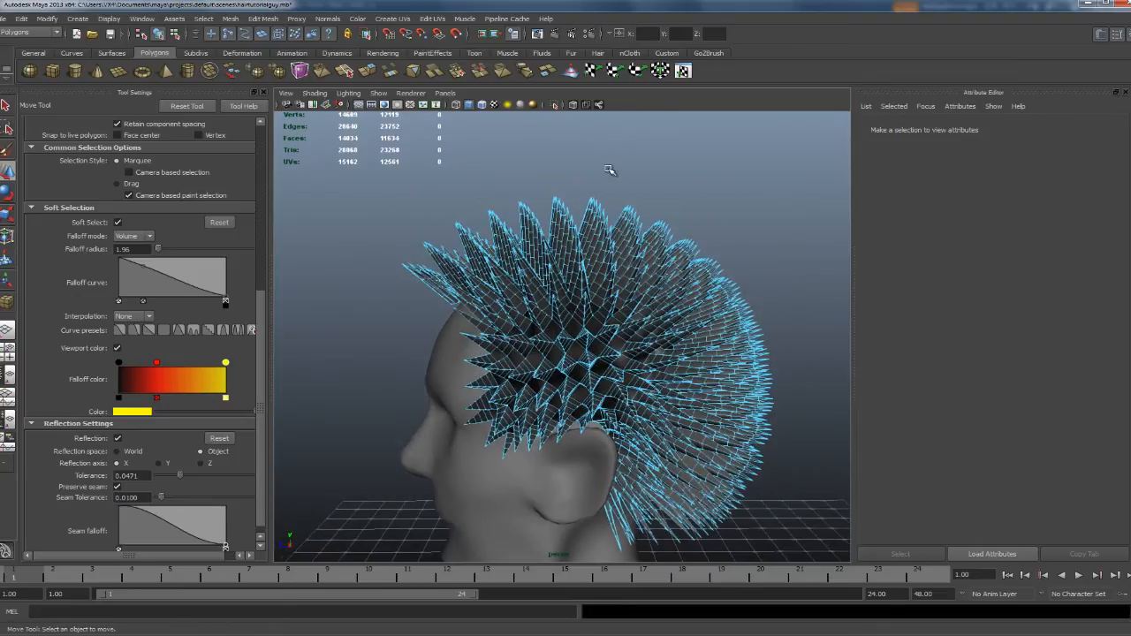
pyautogui.keyDown('alt'); pyautogui.moveTo(611, 171); pyautogui.dragTo(684, 241); pyautogui.keyUp('alt')
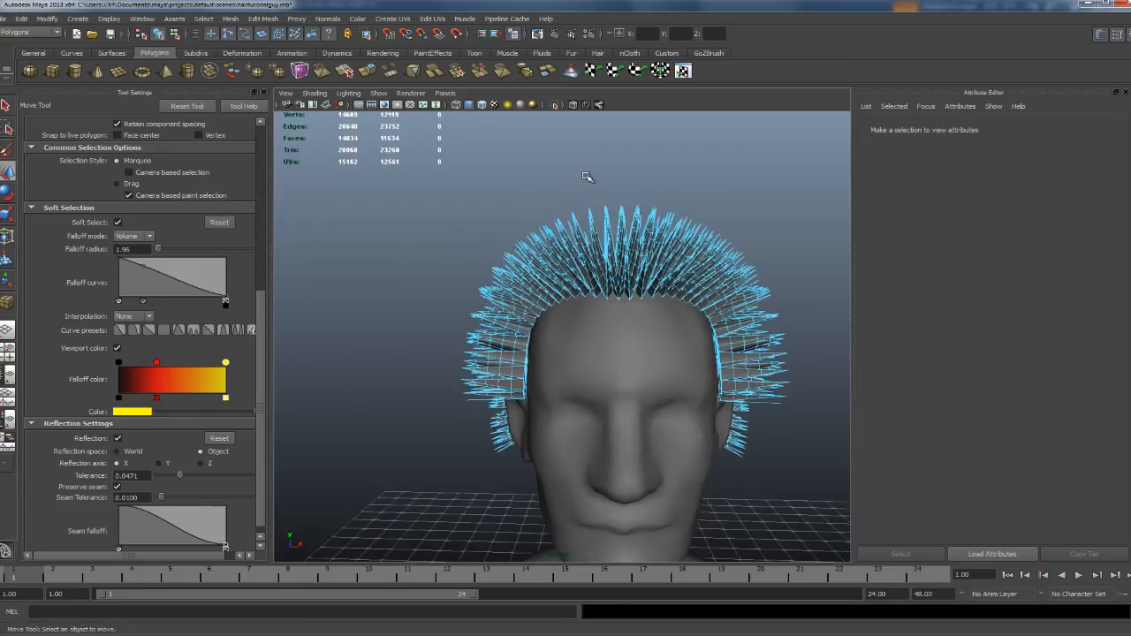
# - Switch to vertex selection, select the spike tips on top of the head and raise them slightly
pyautogui.click(653, 222)
pyautogui.moveTo(639, 235); pyautogui.dragTo(587, 233, button='right')
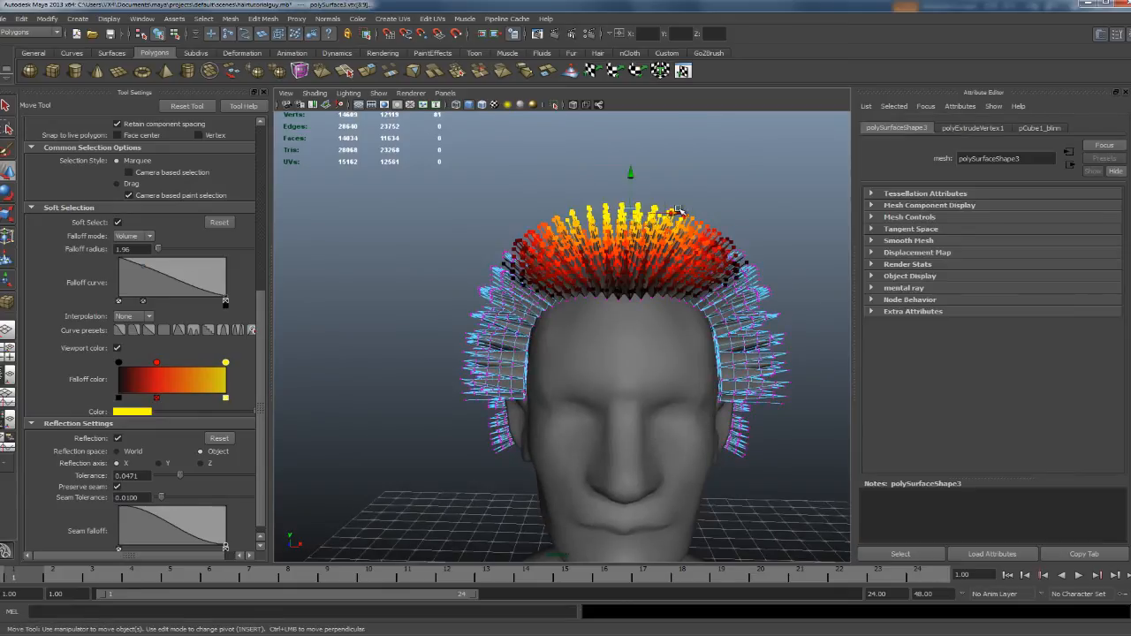
pyautogui.moveTo(633, 177)
pyautogui.mouseDown()
pyautogui.moveTo(630, 131)
pyautogui.moveTo(636, 207)
pyautogui.moveTo(631, 165)
pyautogui.mouseUp()
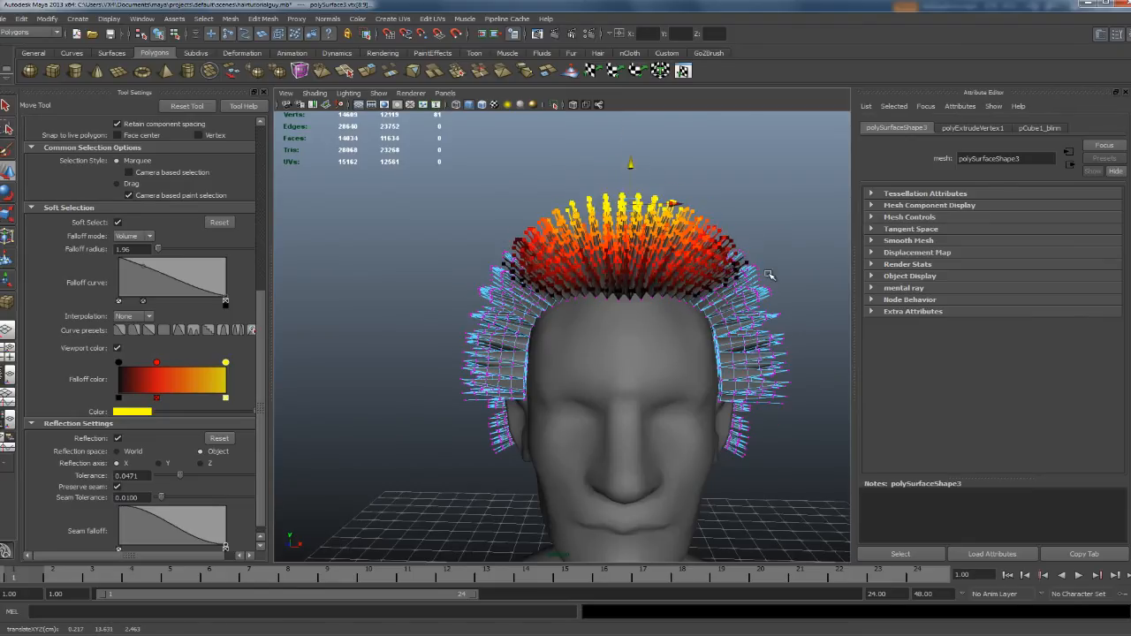
# - Soft-select the spike-tip vertices on both sides of the head above the ears
pyautogui.moveTo(769, 273)
pyautogui.keyDown('alt'); pyautogui.mouseDown()
pyautogui.moveTo(638, 275)
pyautogui.moveTo(762, 268)
pyautogui.mouseUp(); pyautogui.keyUp('alt')
pyautogui.moveTo(822, 314); pyautogui.dragTo(758, 401)
pyautogui.moveTo(812, 357); pyautogui.dragTo(769, 380)
pyautogui.scroll(4, 691, 364)
pyautogui.scroll(-4, 691, 364)
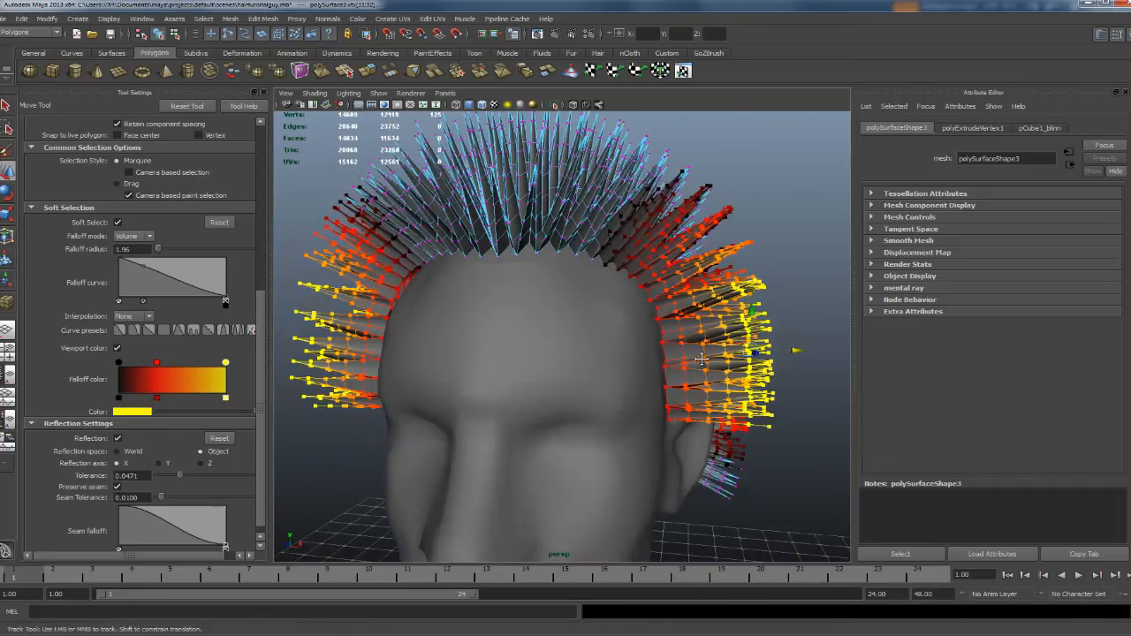
# - Reduce the soft-selection falloff radius to 1.3 for the selected side spike tips
pyautogui.keyDown('alt'); pyautogui.moveTo(691, 364); pyautogui.dragTo(647, 354); pyautogui.keyUp('alt')
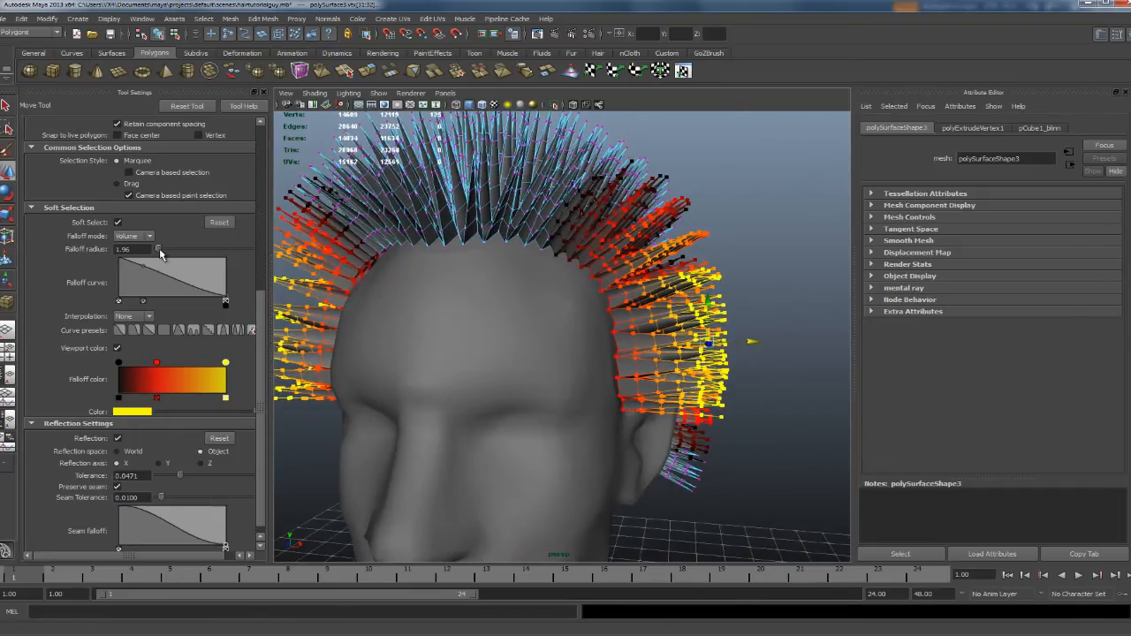
pyautogui.moveTo(160, 253); pyautogui.dragTo(159, 253)
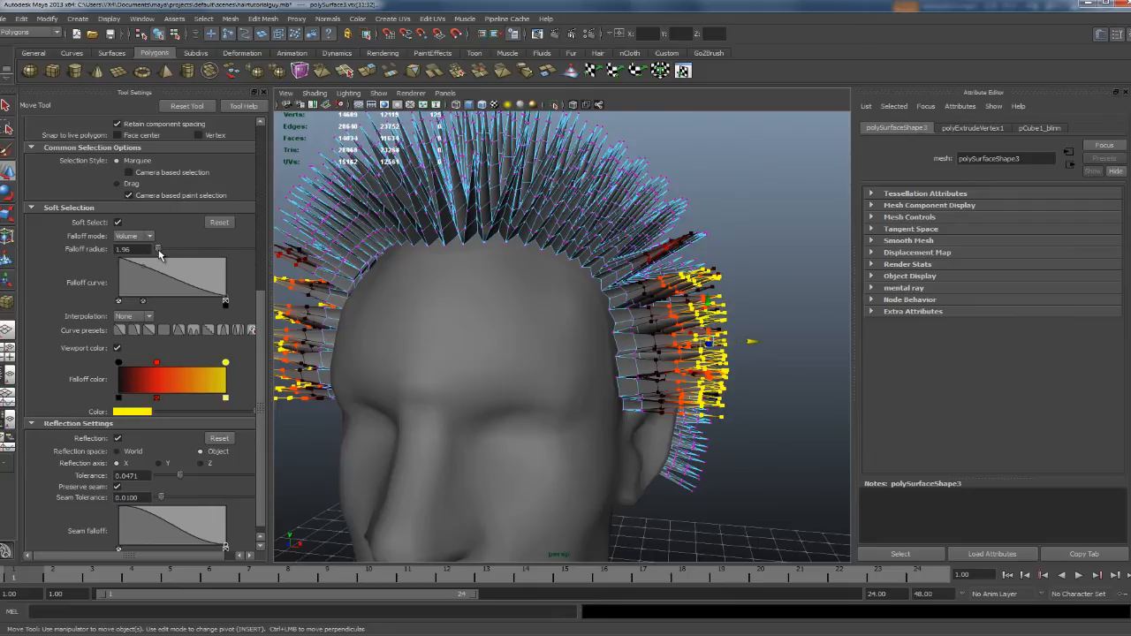
pyautogui.doubleClick(123, 249)
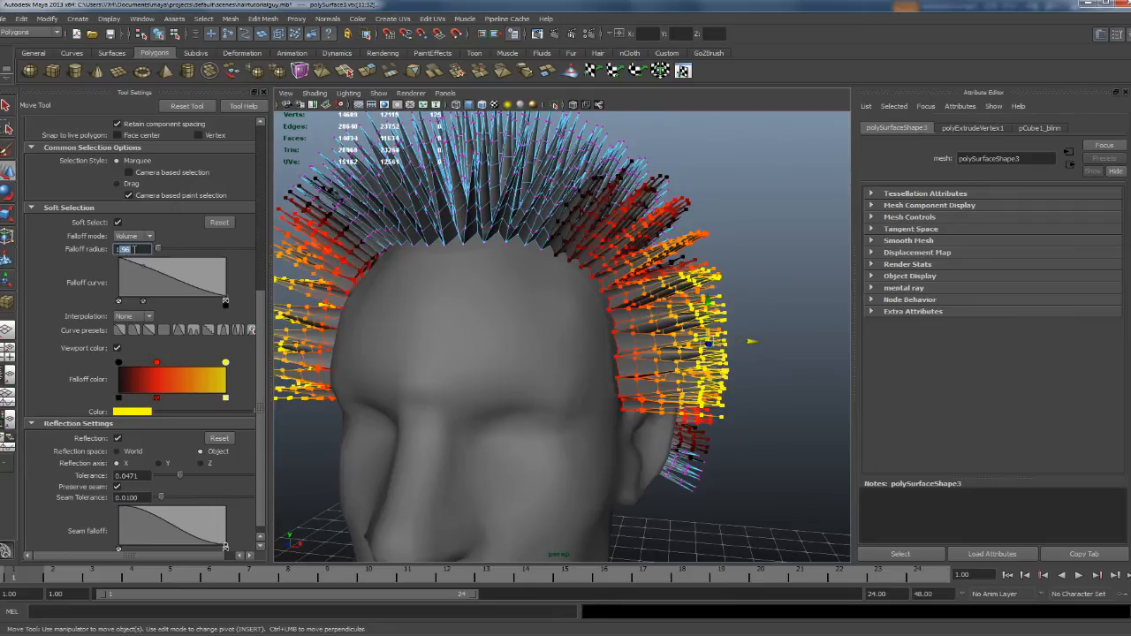
pyautogui.write('13')
pyautogui.press('Return')
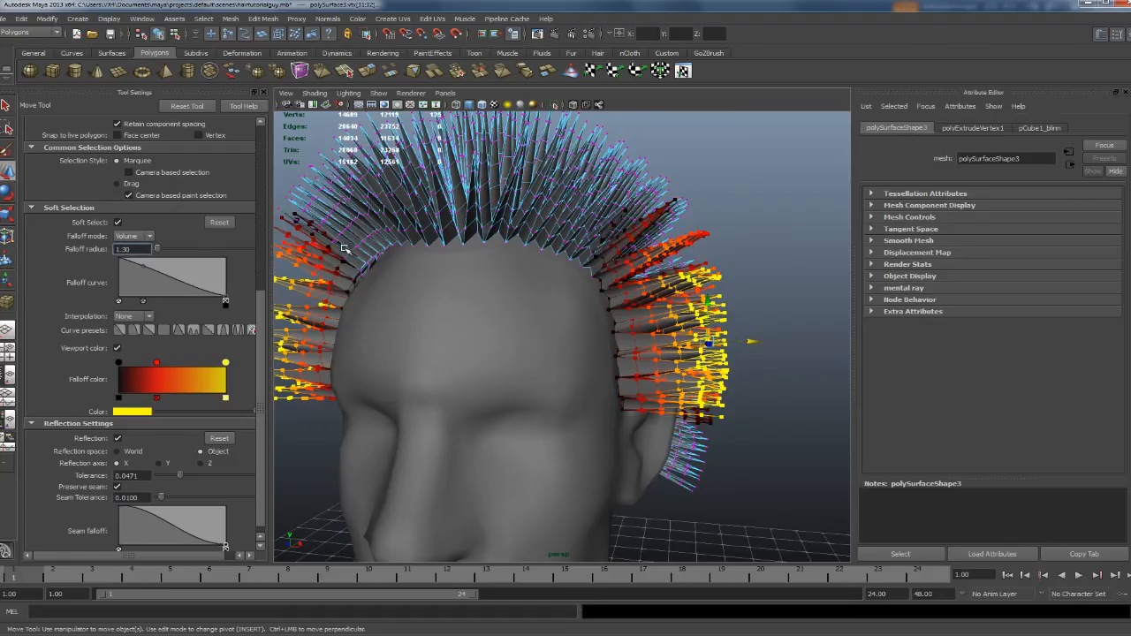
# - Pull the soft-selected side spikes inward toward the head and save the scene
pyautogui.moveTo(748, 343); pyautogui.dragTo(578, 330)
pyautogui.scroll(-5, 574, 327)
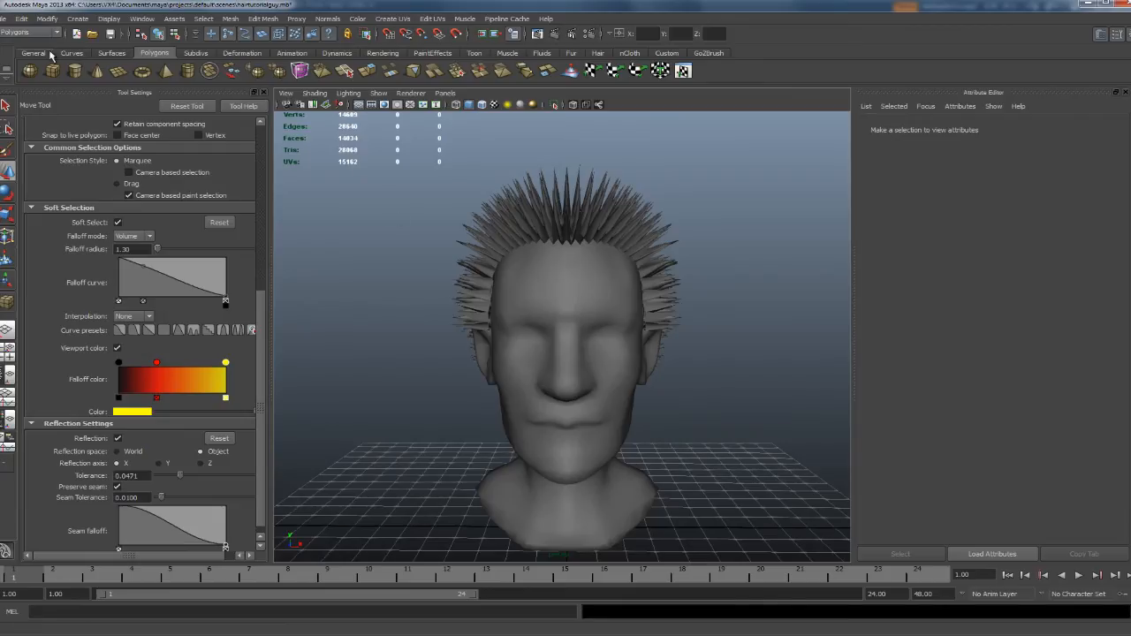
pyautogui.click(7, 18)
pyautogui.click(26, 60)
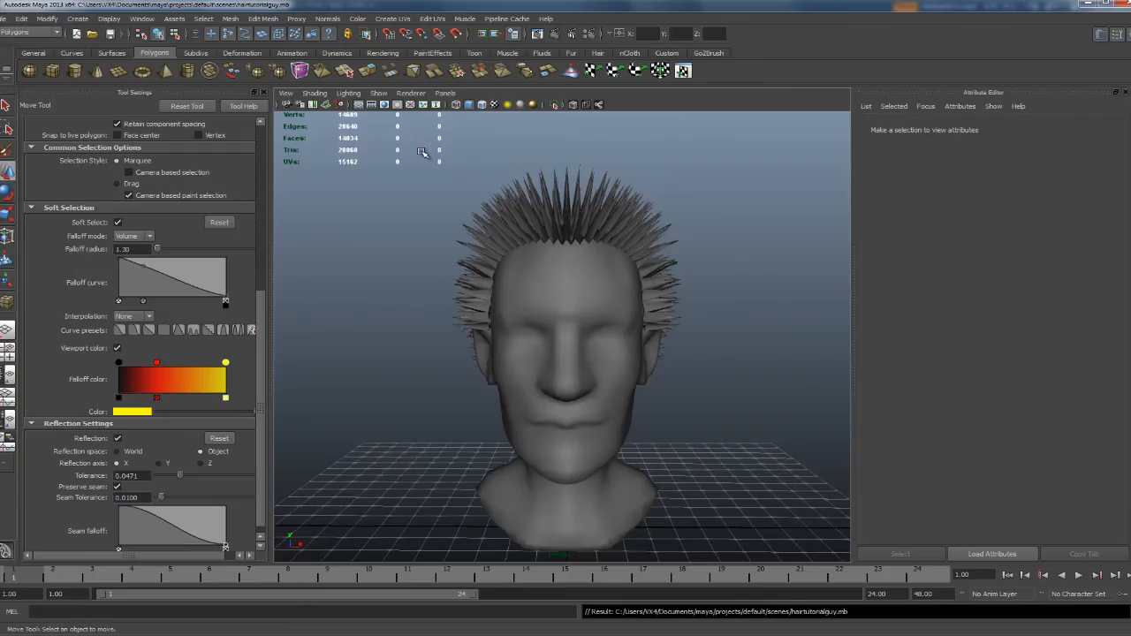
# - Select the head mesh and switch to the nDynamics menu set
pyautogui.click(538, 283)
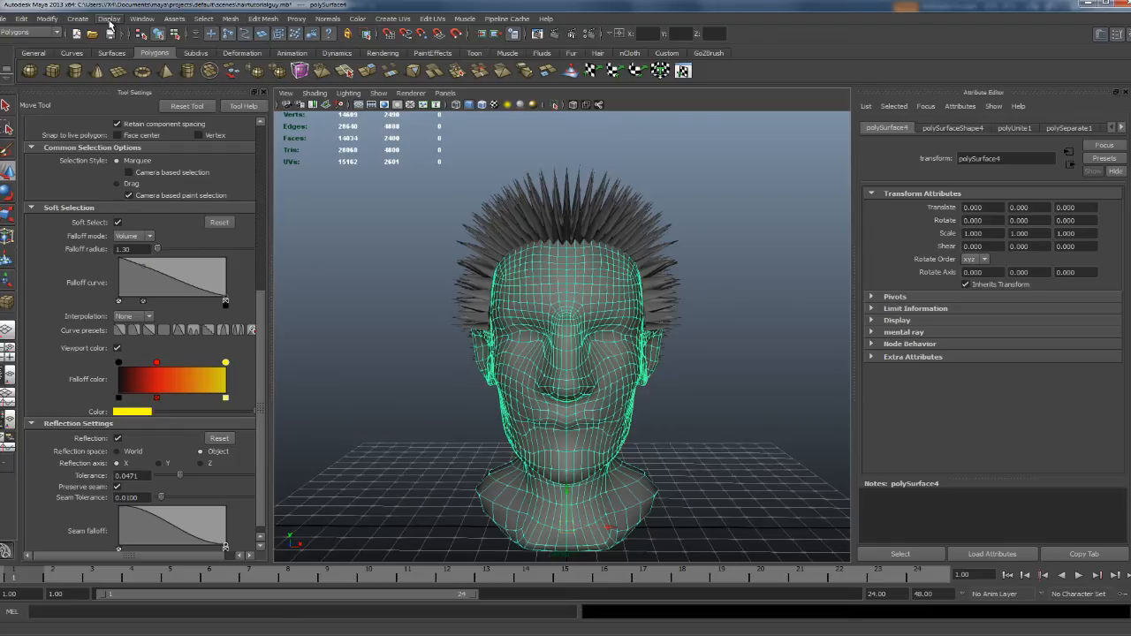
pyautogui.click(38, 32)
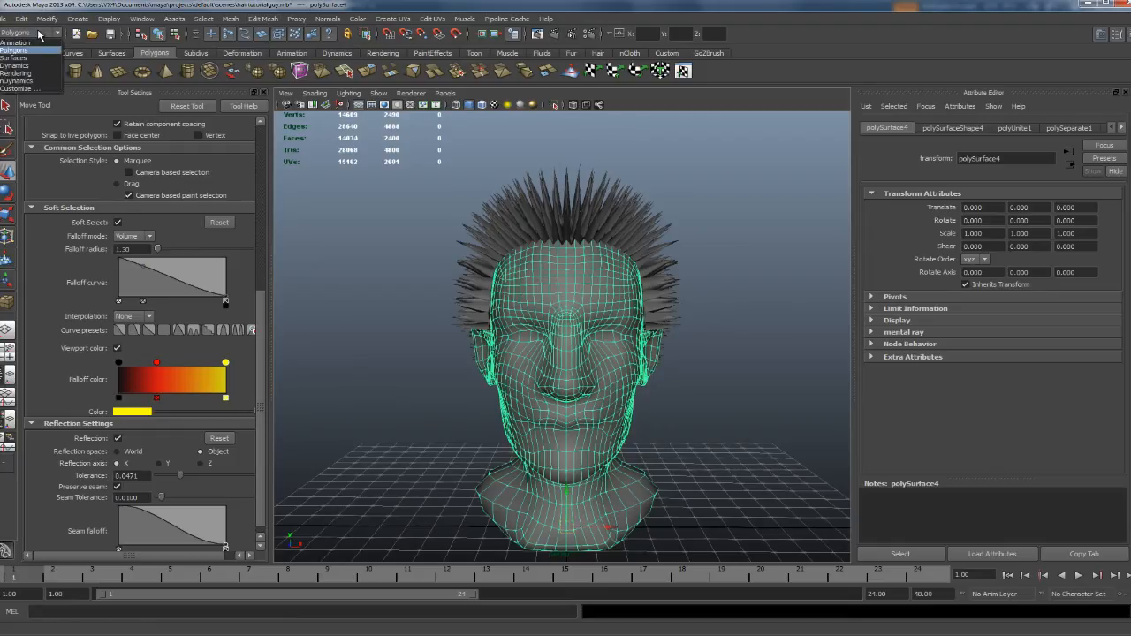
pyautogui.click(28, 81)
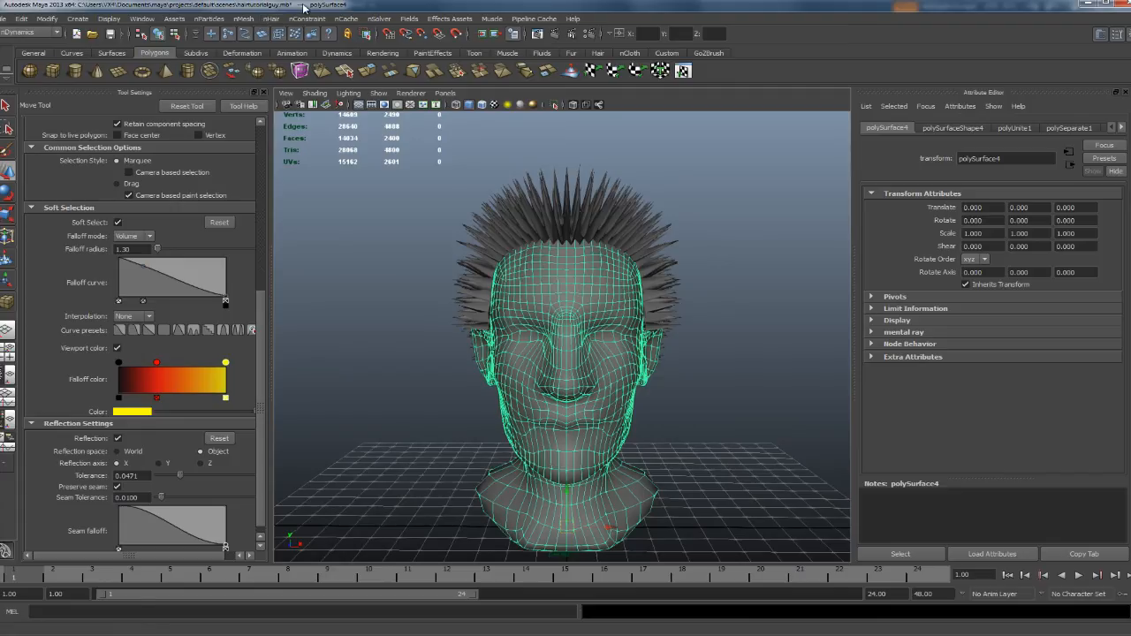
# - Make the selected head mesh a passive collider with the solver option set to Create New Solver
pyautogui.click(240, 19)
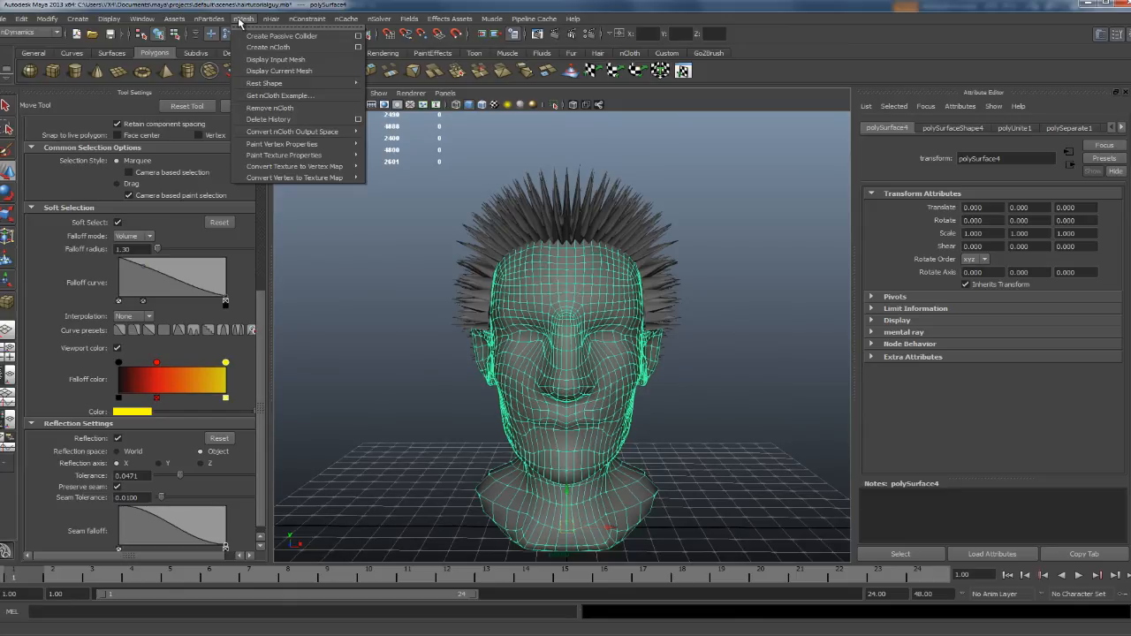
pyautogui.click(244, 21)
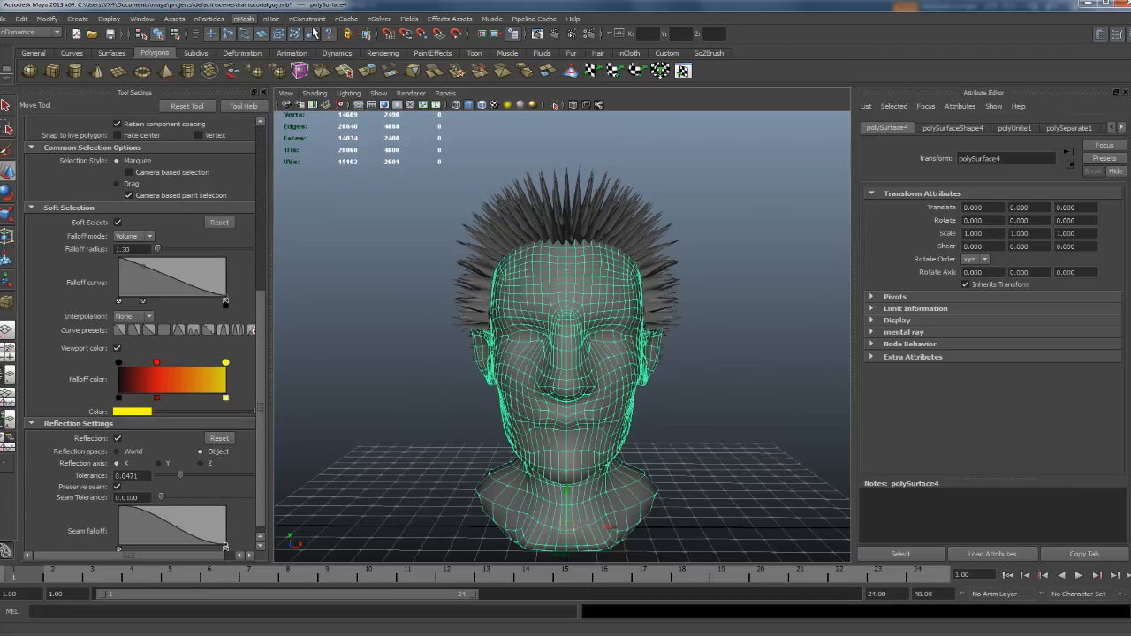
pyautogui.click(268, 19)
pyautogui.moveTo(251, 19)
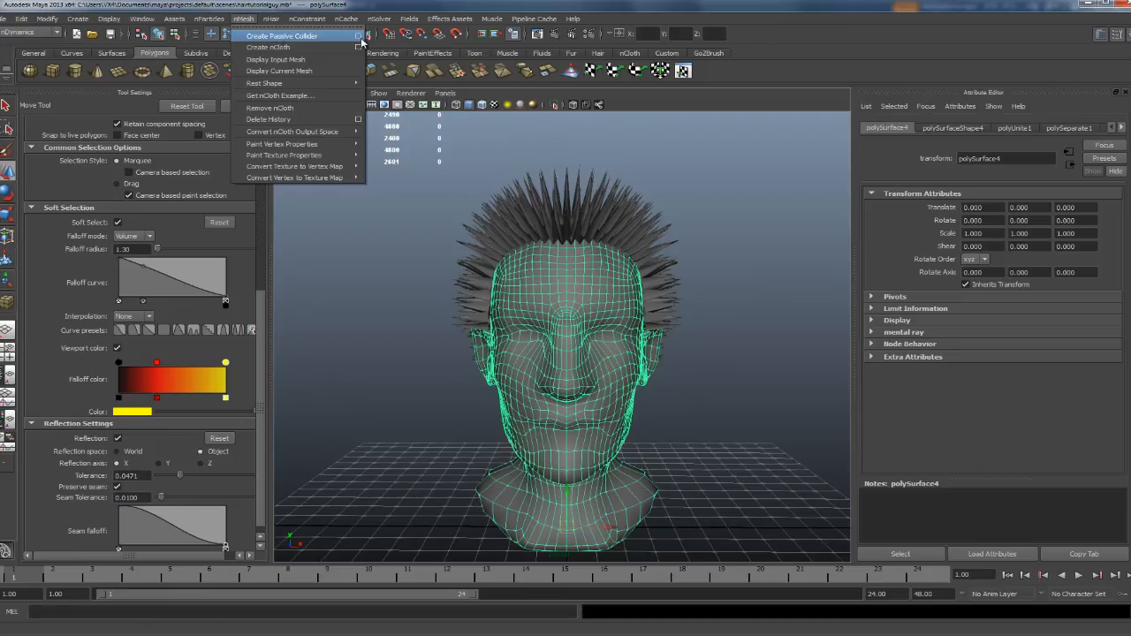
pyautogui.click(359, 37)
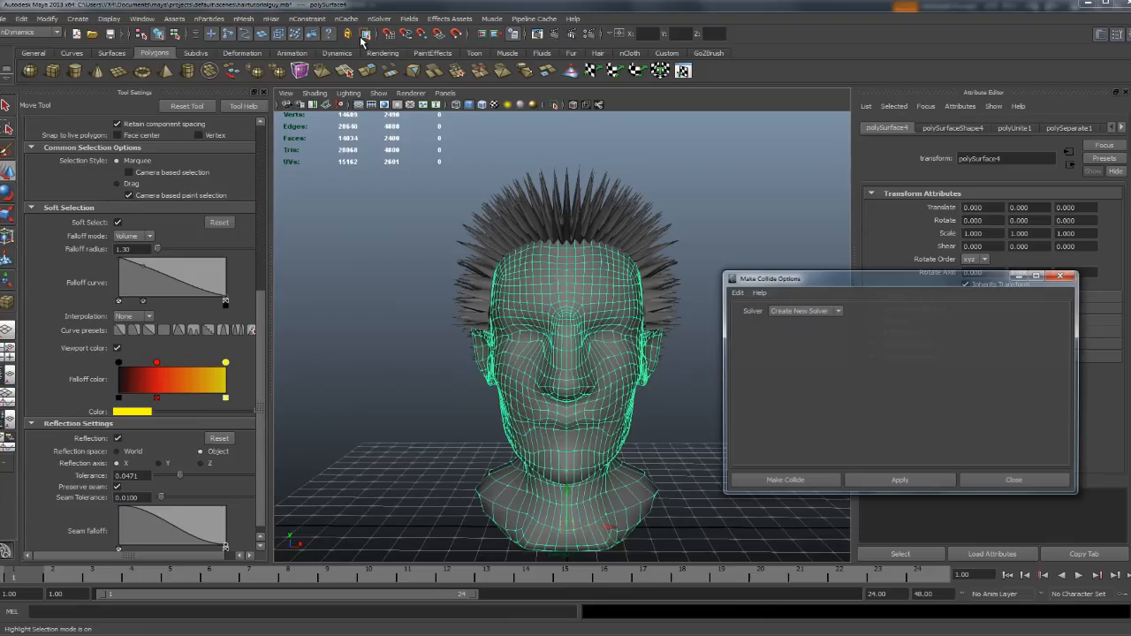
pyautogui.click(820, 311)
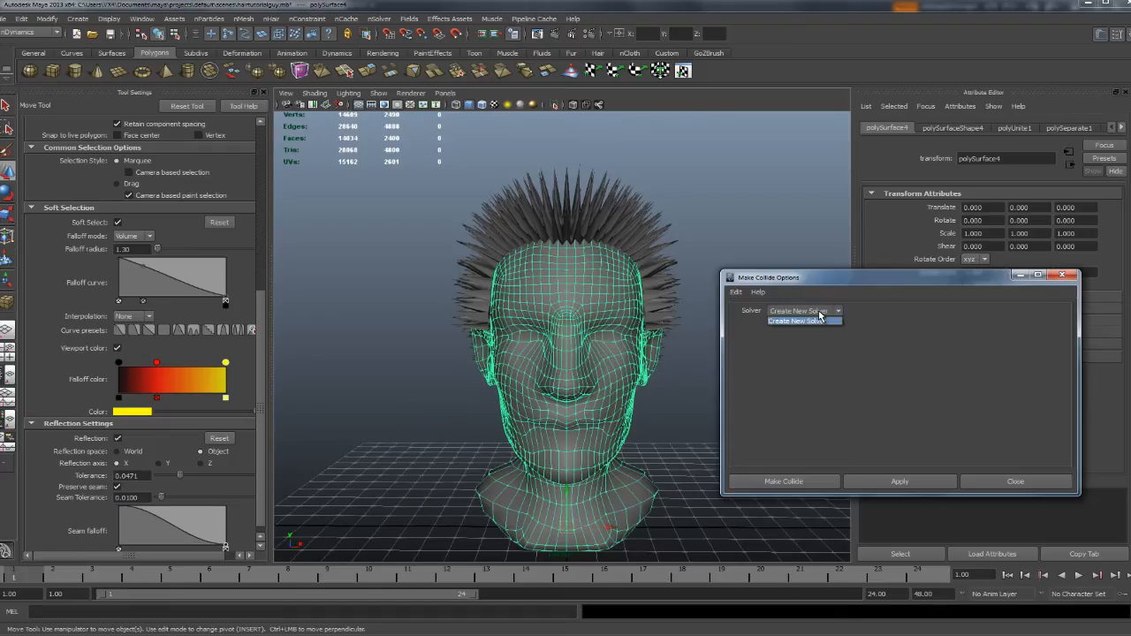
pyautogui.click(820, 318)
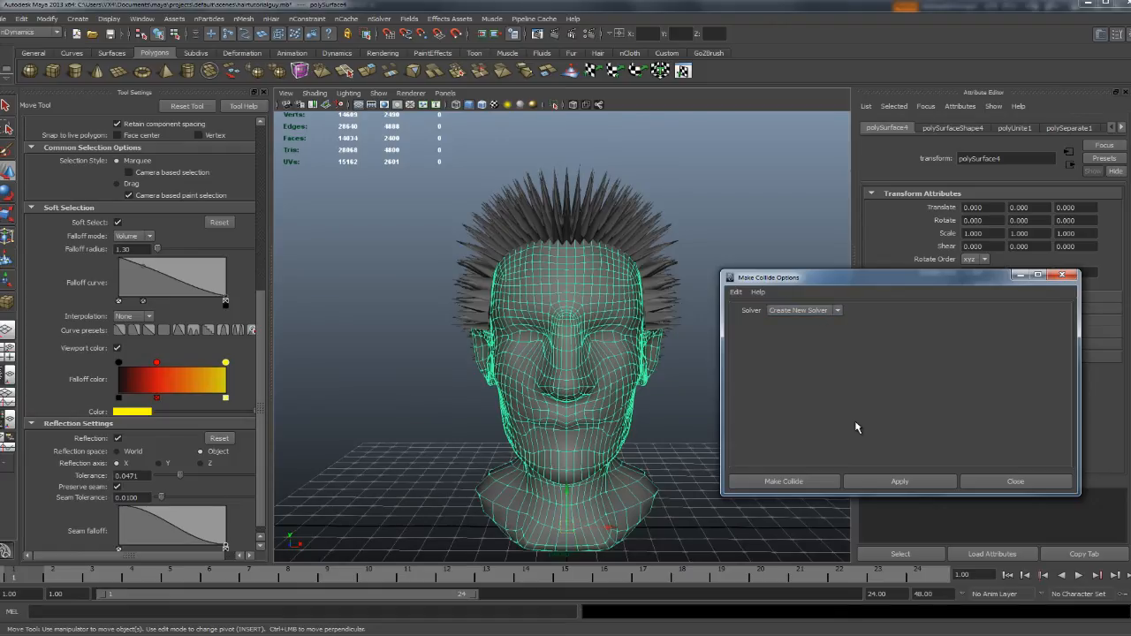
pyautogui.click(901, 482)
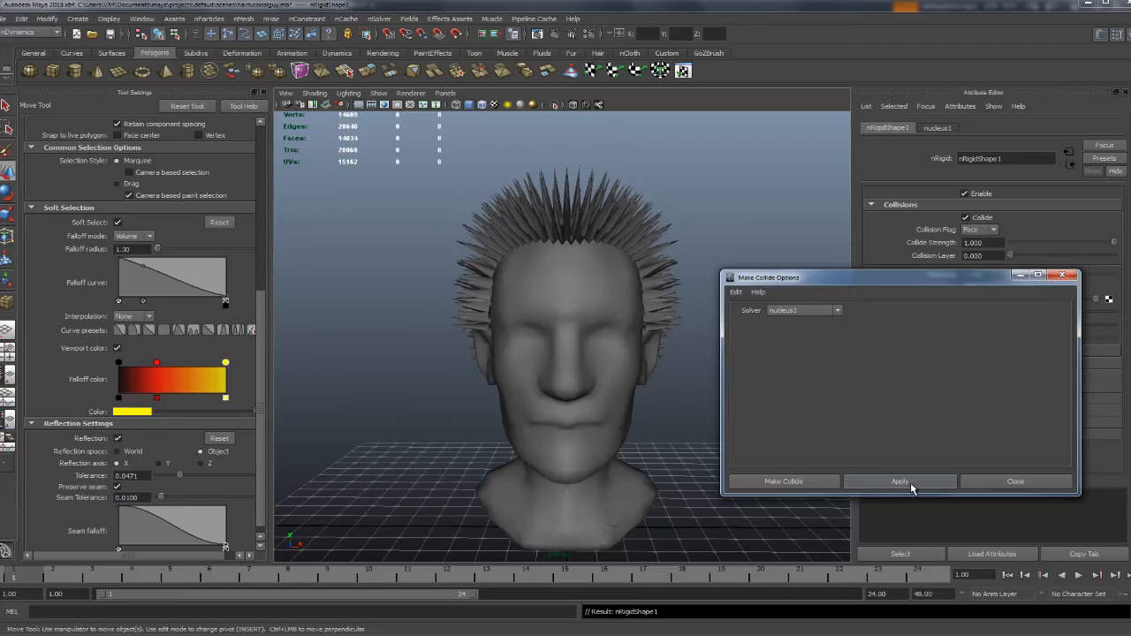
pyautogui.click(1014, 484)
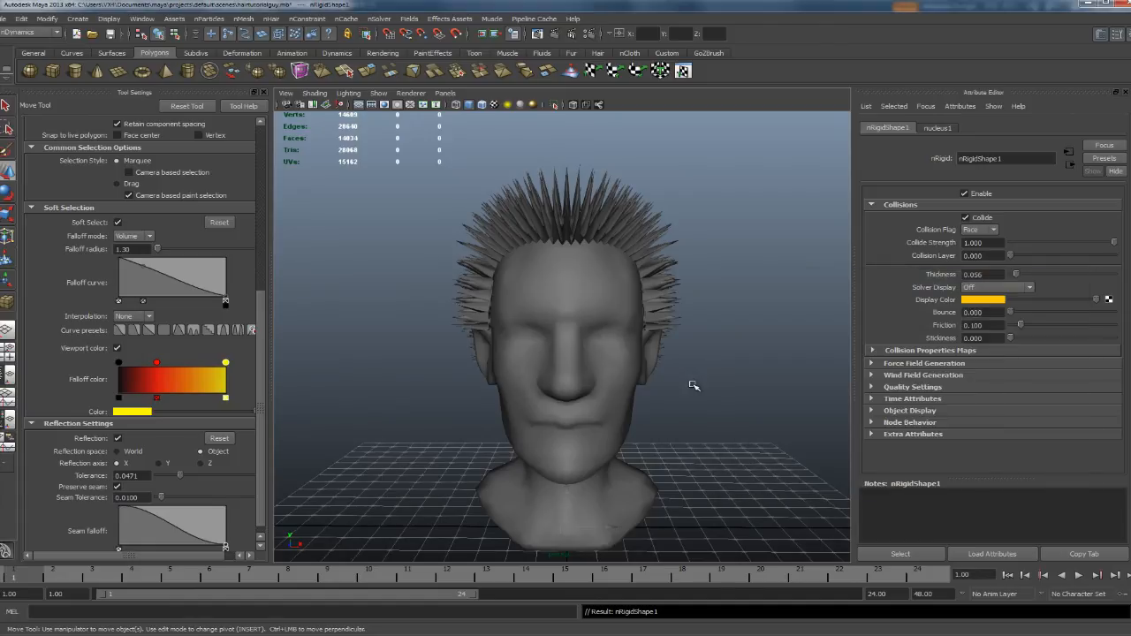
# - Set the head collider's Solver Display to Collision Thickness and inspect it against the hair roots from the front and side
pyautogui.click(593, 306)
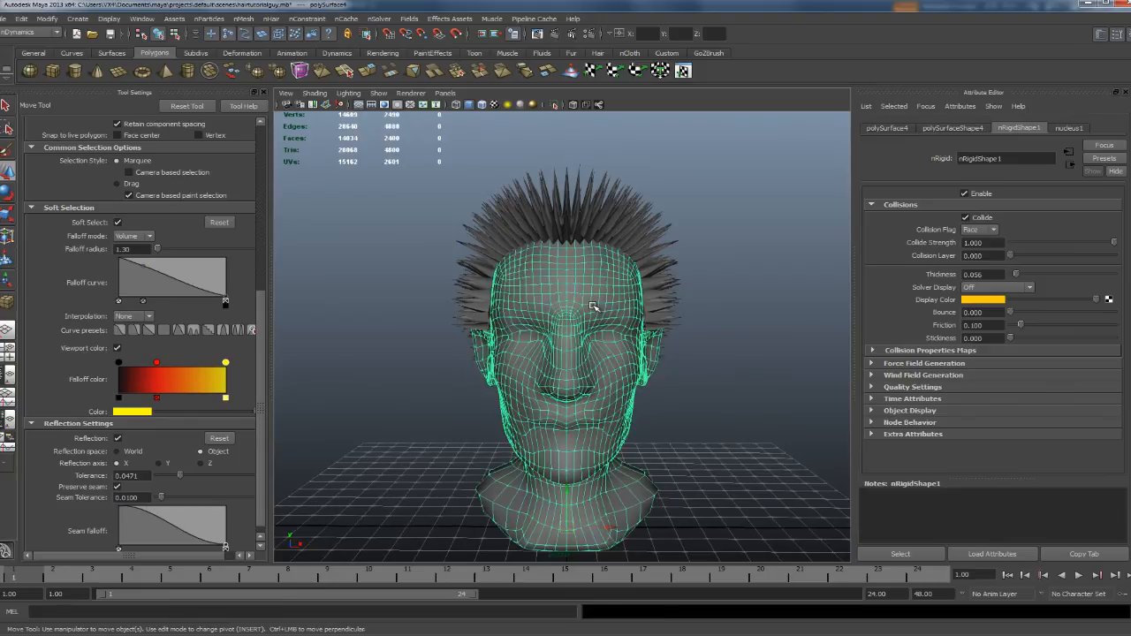
pyautogui.click(981, 288)
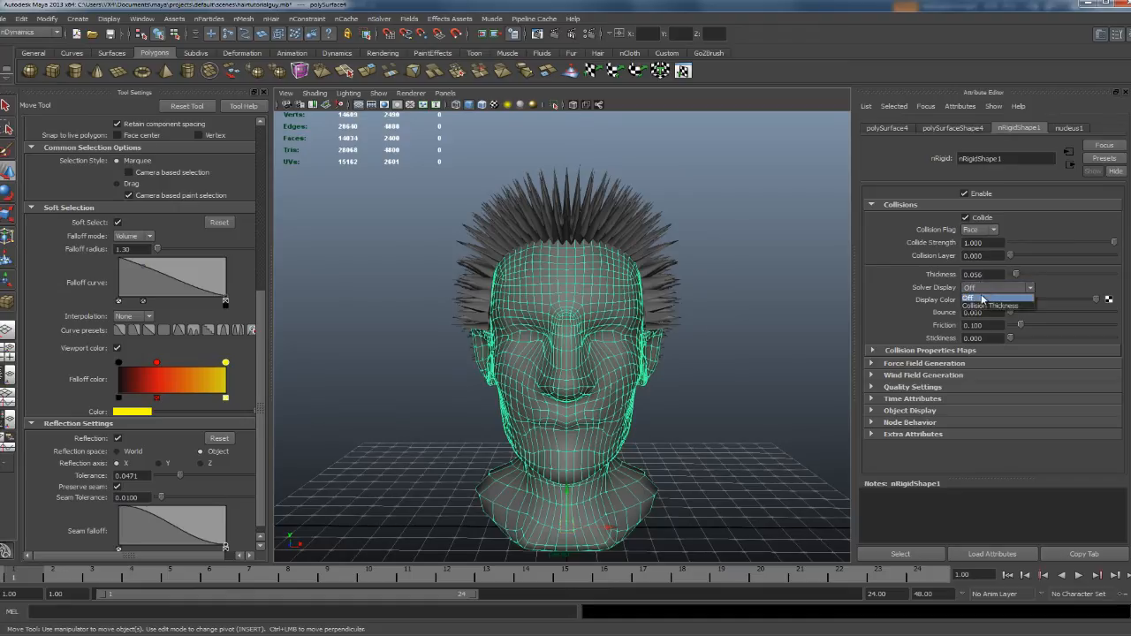
pyautogui.click(983, 305)
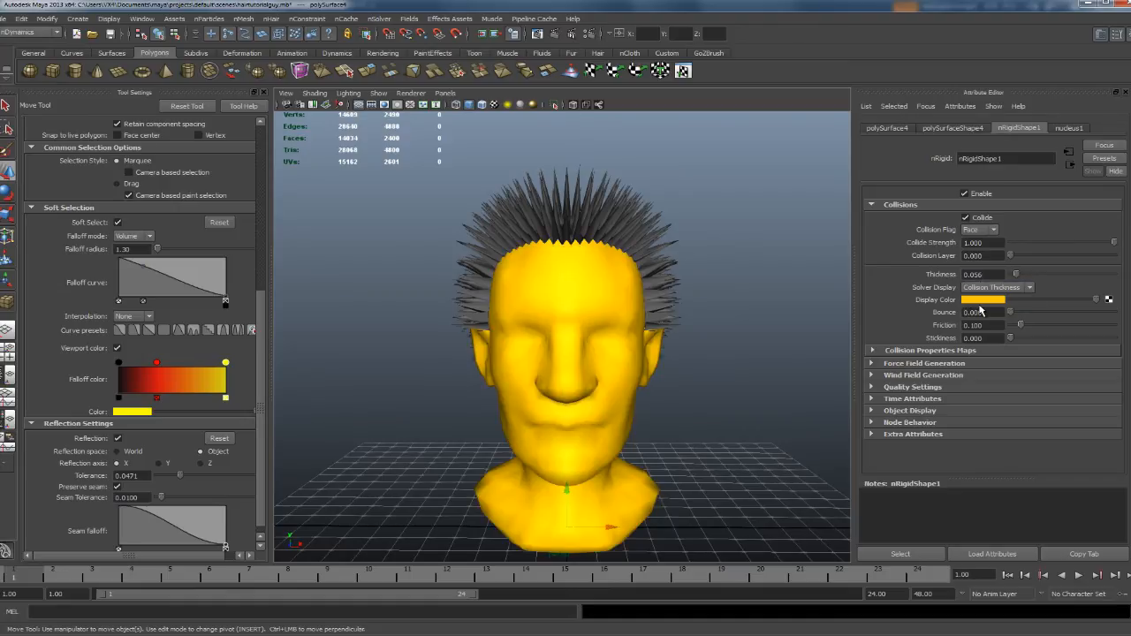
pyautogui.scroll(5, 704, 304)
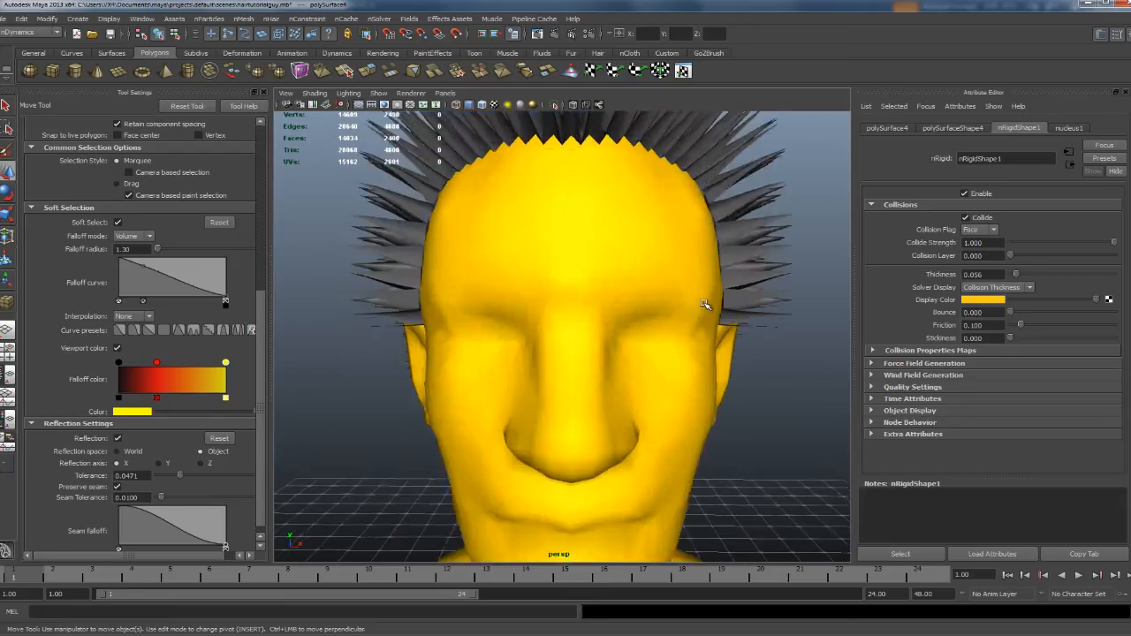
pyautogui.scroll(-3, 704, 304)
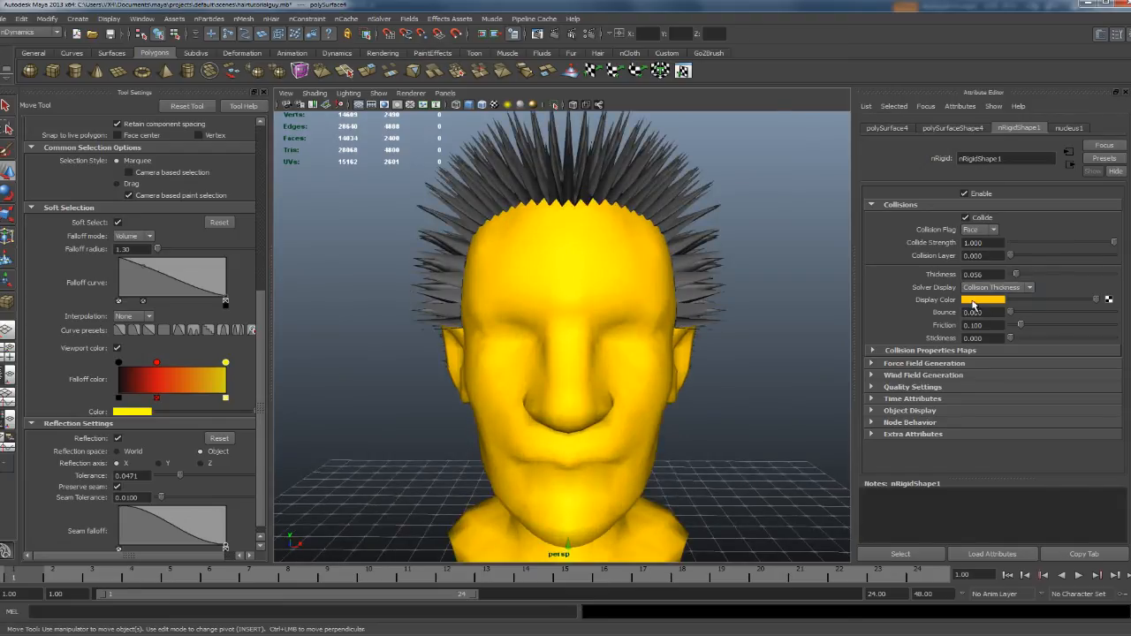
pyautogui.keyDown('alt'); pyautogui.moveTo(654, 340); pyautogui.dragTo(469, 329); pyautogui.keyUp('alt')
# - Select the hair mesh, scale it up uniformly to 1.01 and check its clearance around the head
pyautogui.moveTo(562, 242); pyautogui.dragTo(572, 240, button='right')
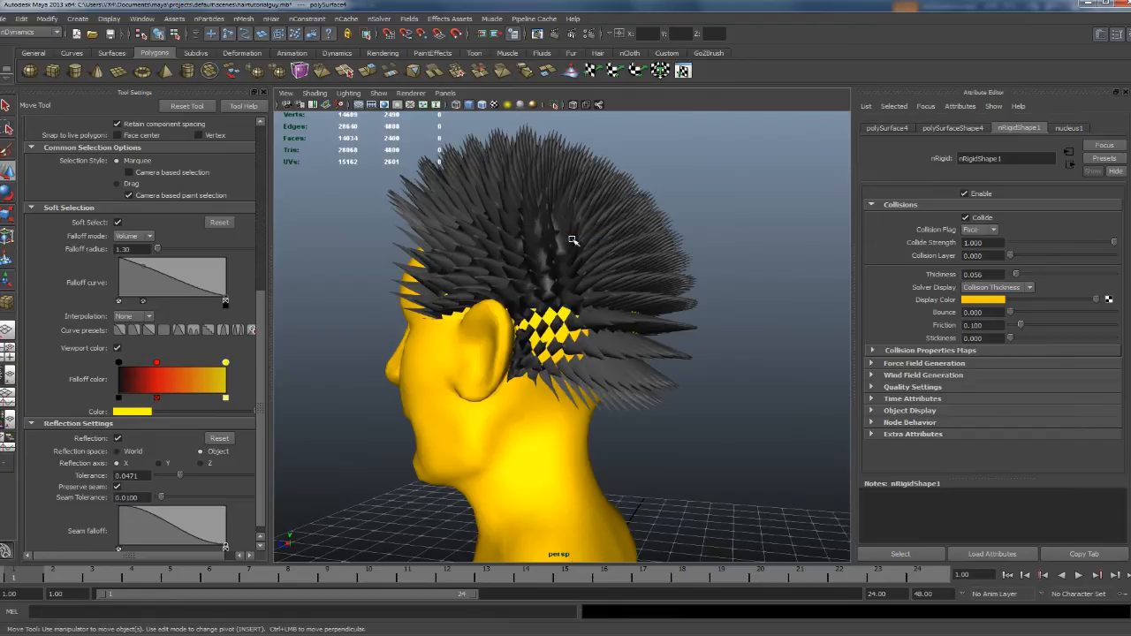
pyautogui.click(551, 257)
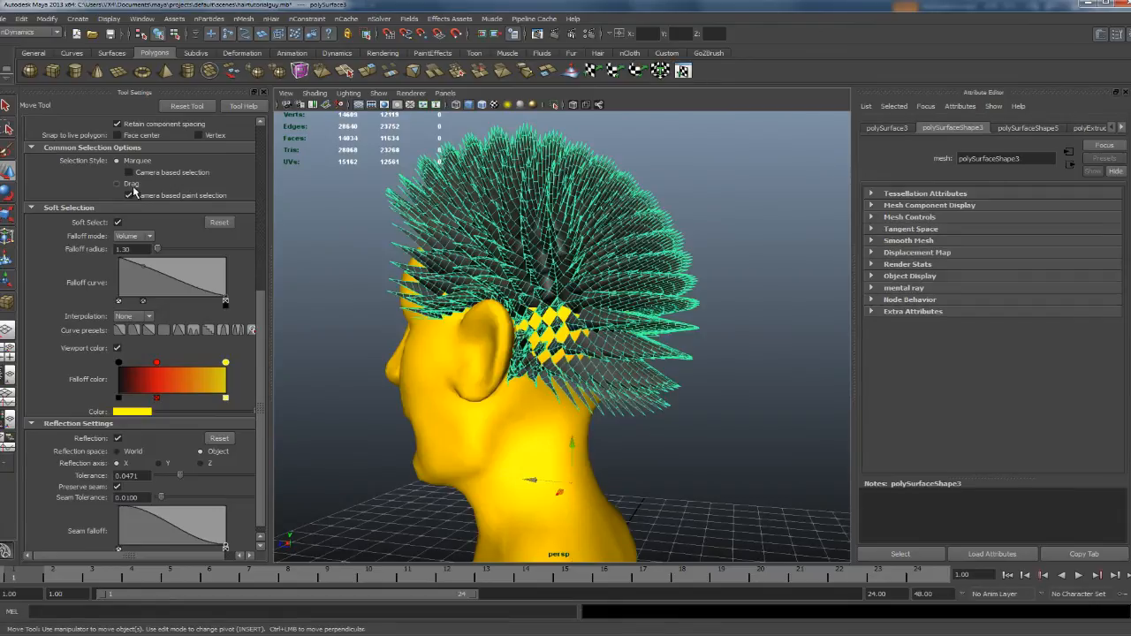
pyautogui.keyDown('alt'); pyautogui.moveTo(495, 371); pyautogui.dragTo(560, 378); pyautogui.keyUp('alt')
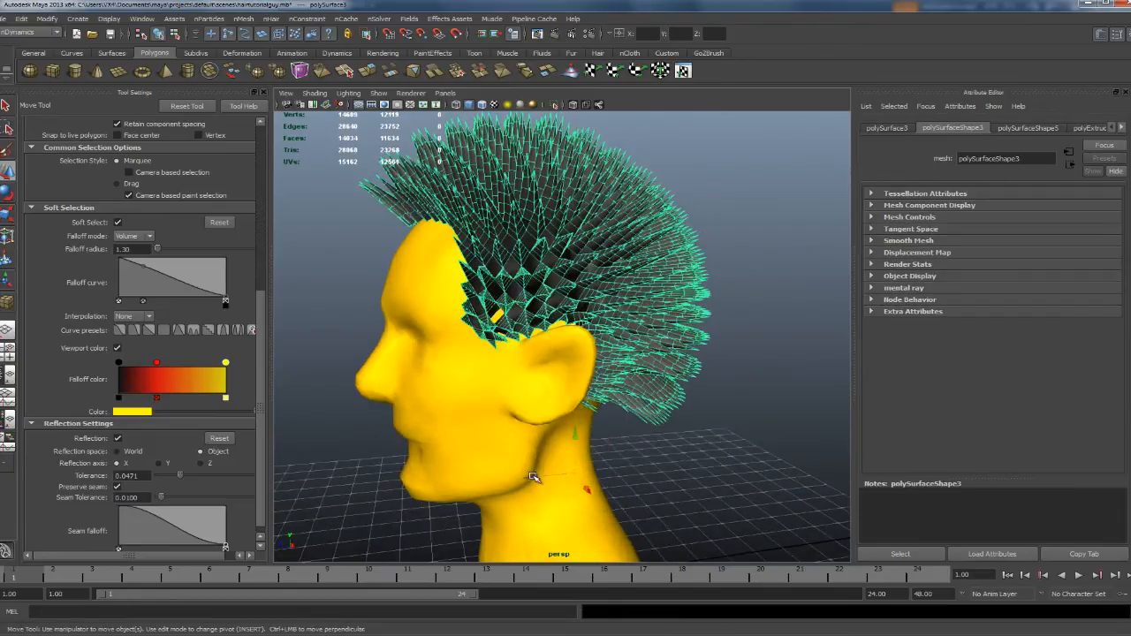
pyautogui.moveTo(532, 477); pyautogui.dragTo(697, 248)
pyautogui.keyDown('alt'); pyautogui.moveTo(696, 326); pyautogui.dragTo(755, 380); pyautogui.keyUp('alt')
pyautogui.click(6, 215)
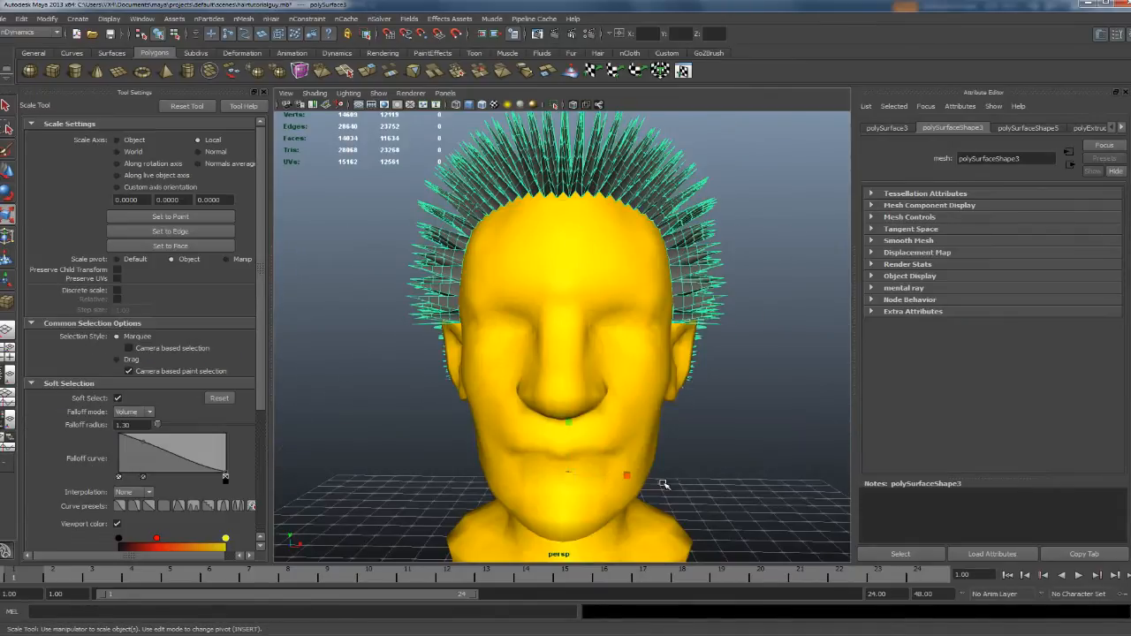
pyautogui.moveTo(624, 474); pyautogui.dragTo(627, 476, button='middle')
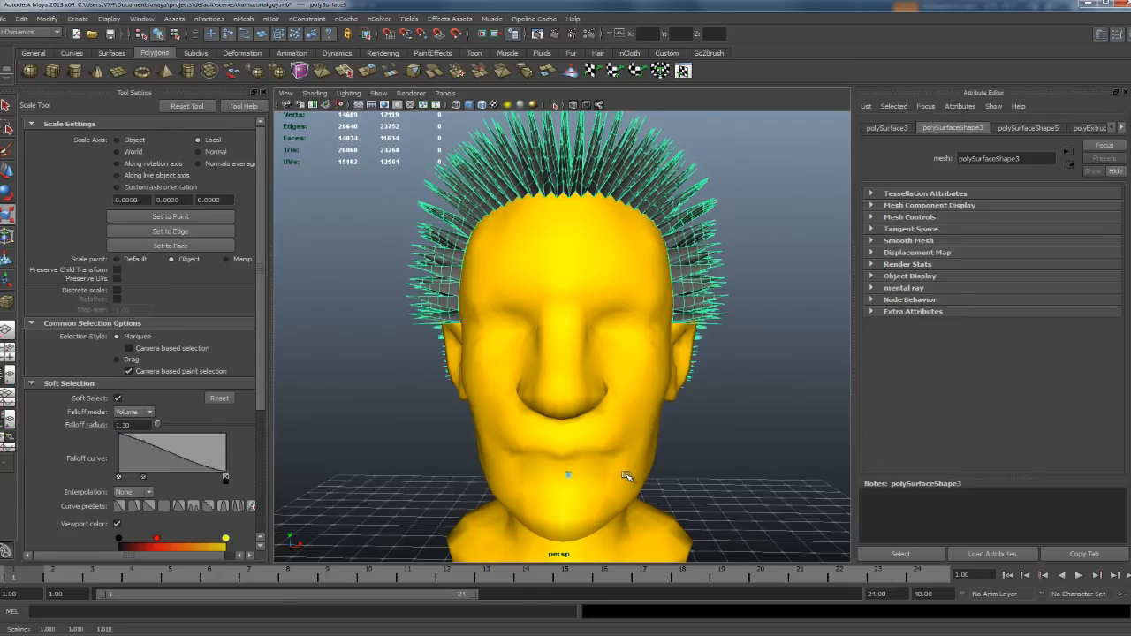
pyautogui.keyDown('alt'); pyautogui.moveTo(627, 477); pyautogui.dragTo(519, 478); pyautogui.keyUp('alt')
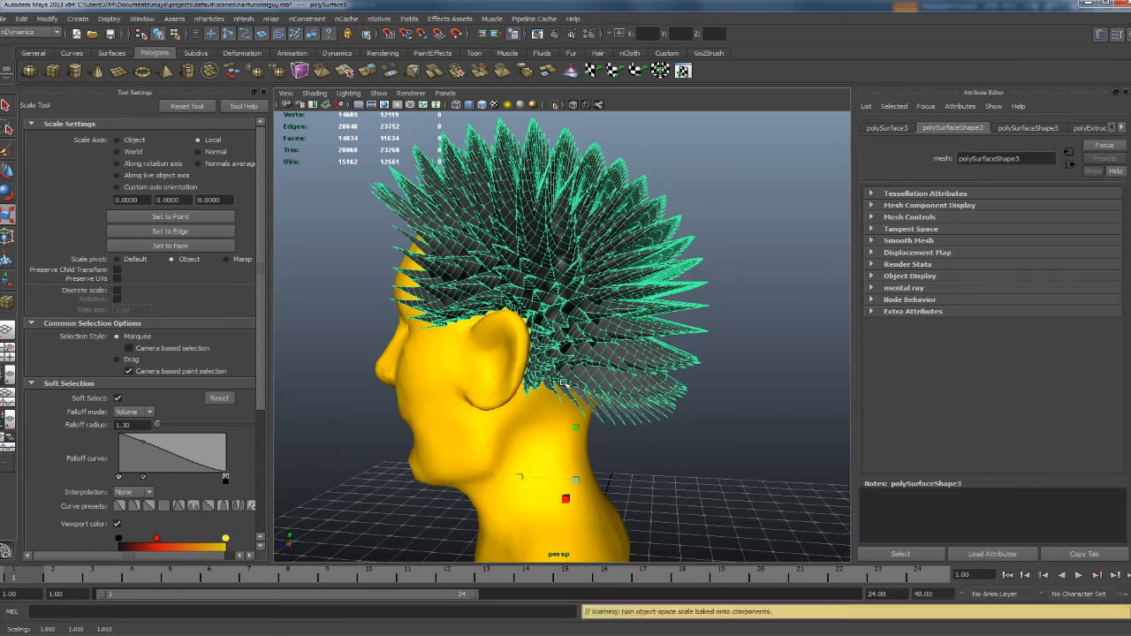
pyautogui.keyDown('alt'); pyautogui.moveTo(565, 375); pyautogui.dragTo(707, 366); pyautogui.keyUp('alt')
pyautogui.scroll(-3, 707, 366)
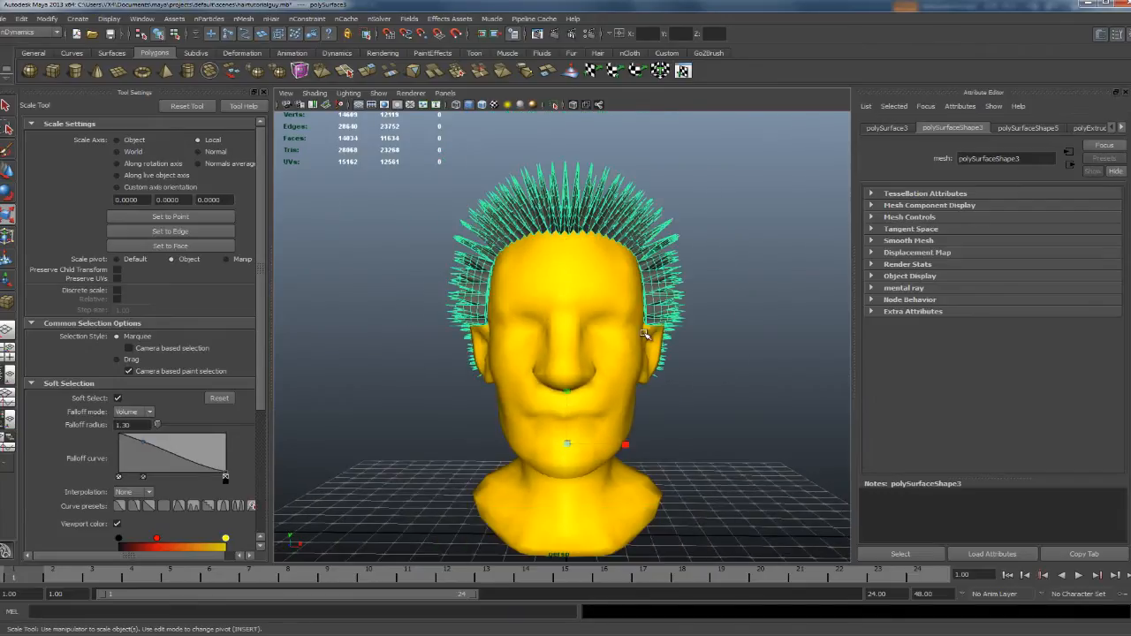
pyautogui.keyDown('alt'); pyautogui.moveTo(624, 313); pyautogui.dragTo(636, 323); pyautogui.keyUp('alt')
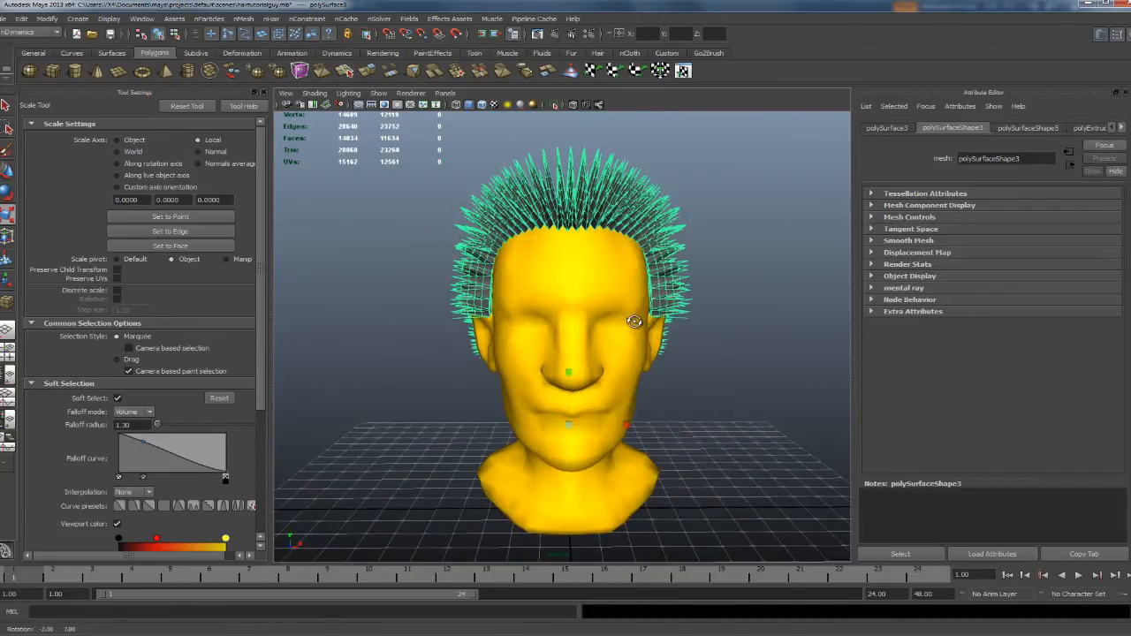
# - Turn the selected hair mesh into an nCloth object with local space output on the nucleus1 solver
pyautogui.rightClick(583, 214)
pyautogui.click(626, 192)
pyautogui.click(626, 196)
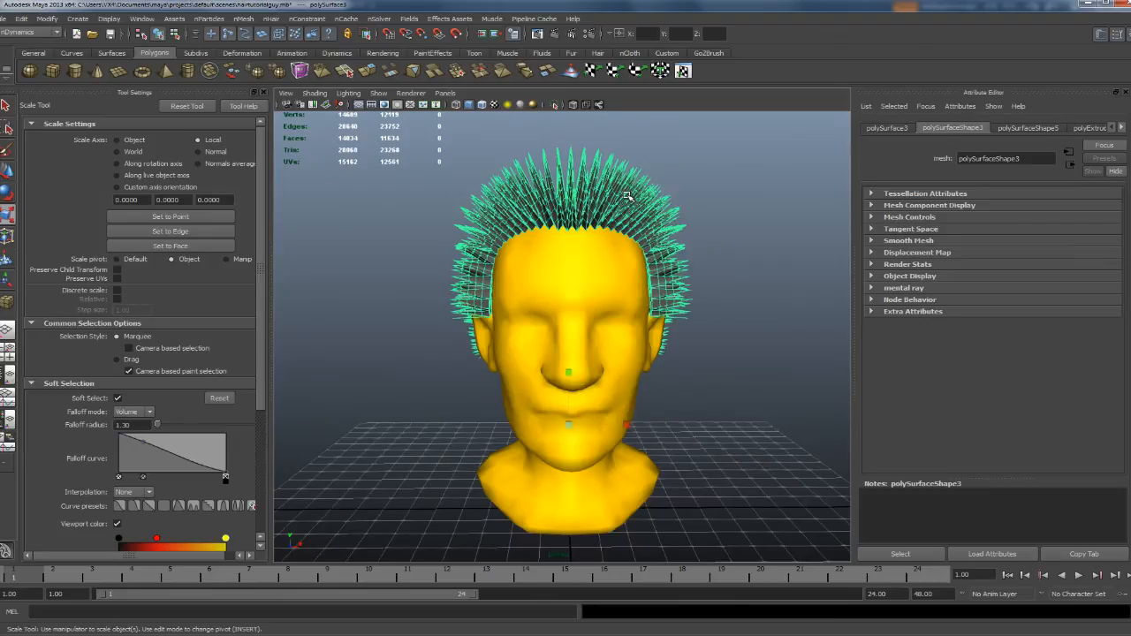
pyautogui.click(271, 19)
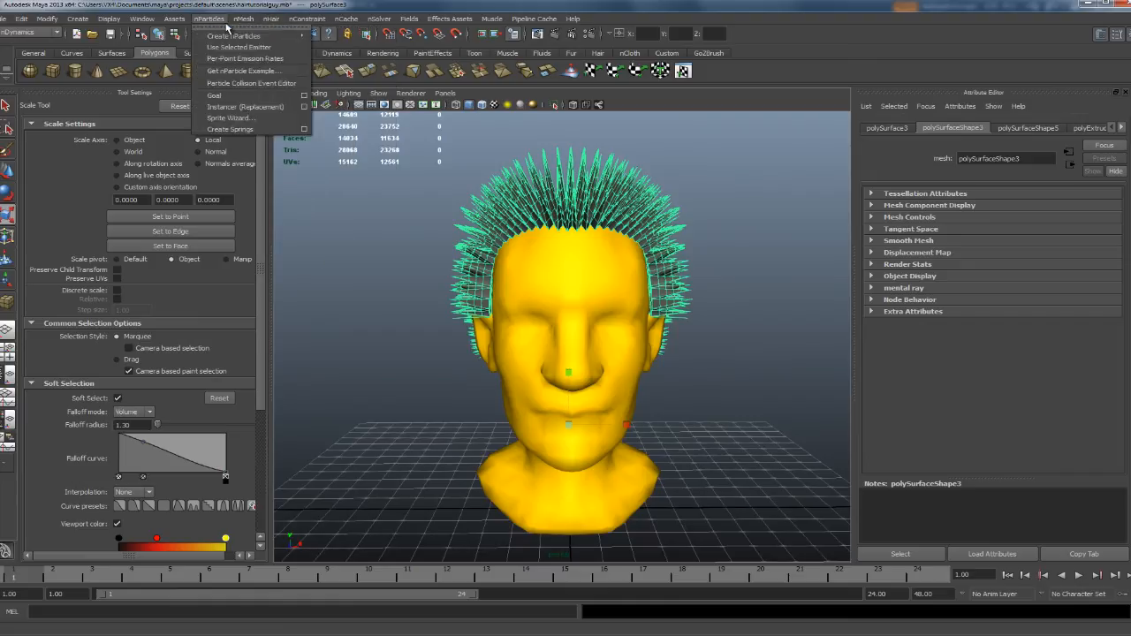
pyautogui.moveTo(238, 19)
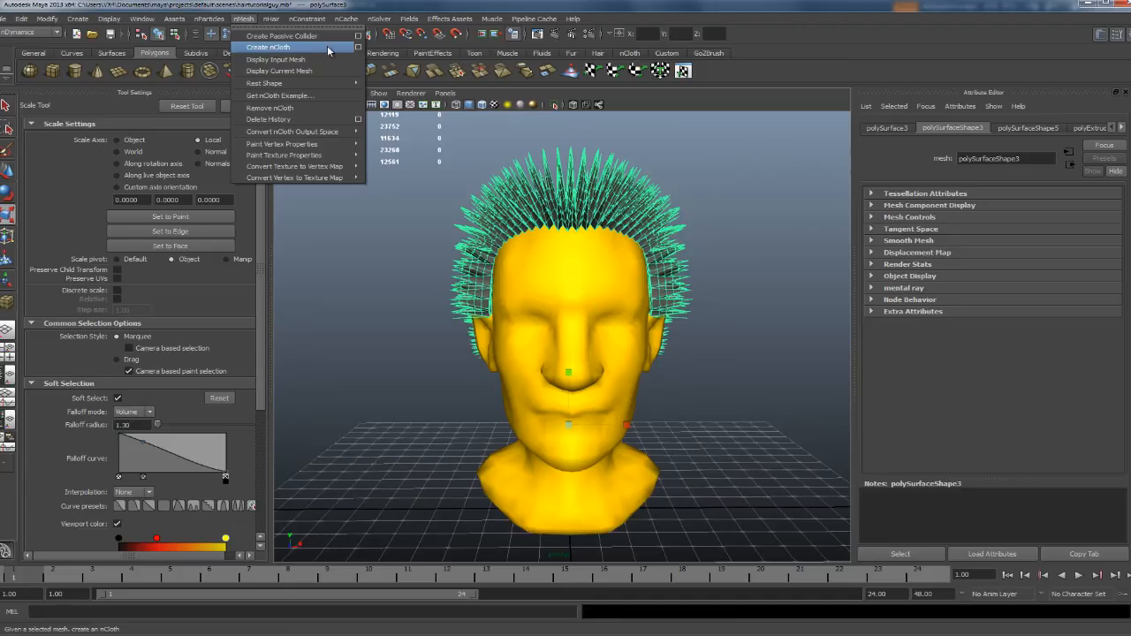
pyautogui.click(358, 47)
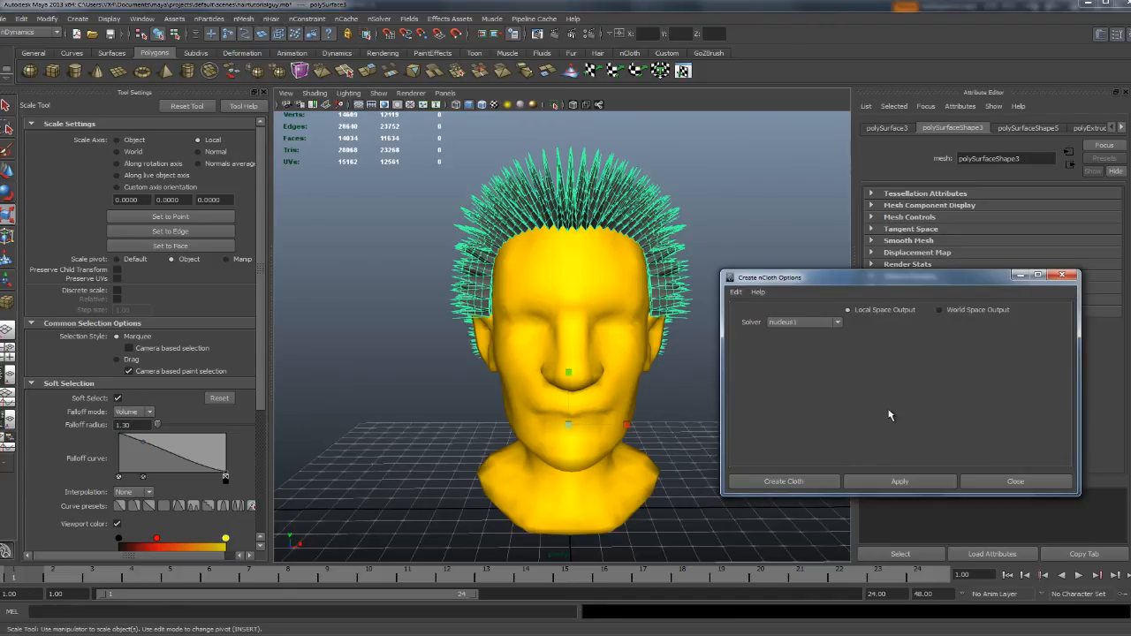
pyautogui.click(879, 484)
pyautogui.click(1004, 481)
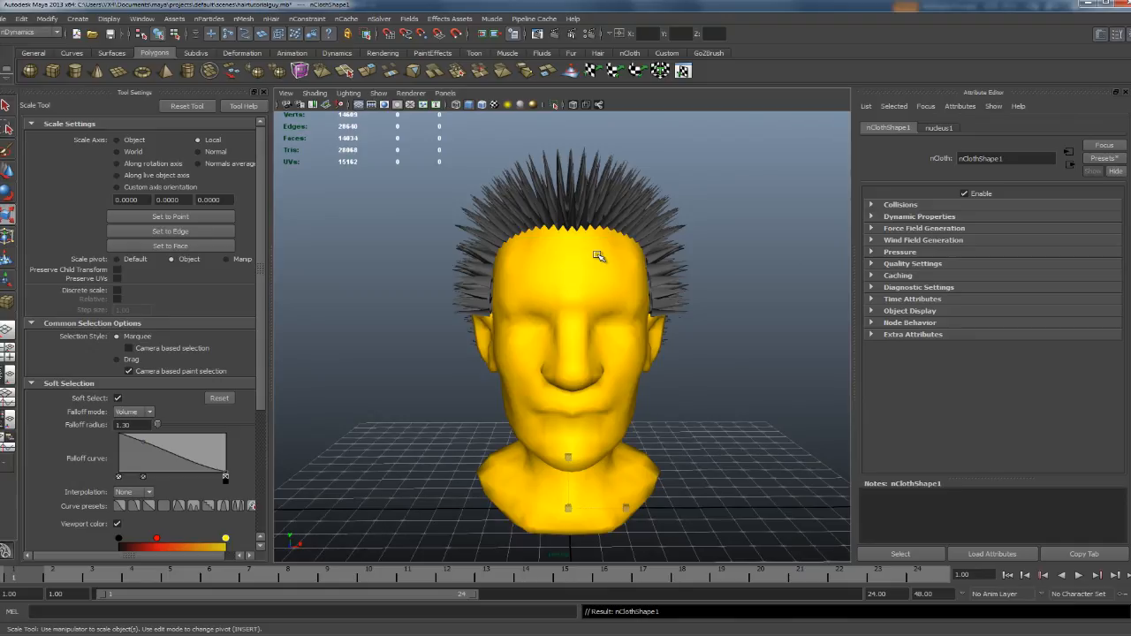
# - Select the hair mesh and set both the animation end time and the playback end time to 100
pyautogui.keyDown('alt'); pyautogui.moveTo(609, 256); pyautogui.dragTo(584, 248); pyautogui.keyUp('alt')
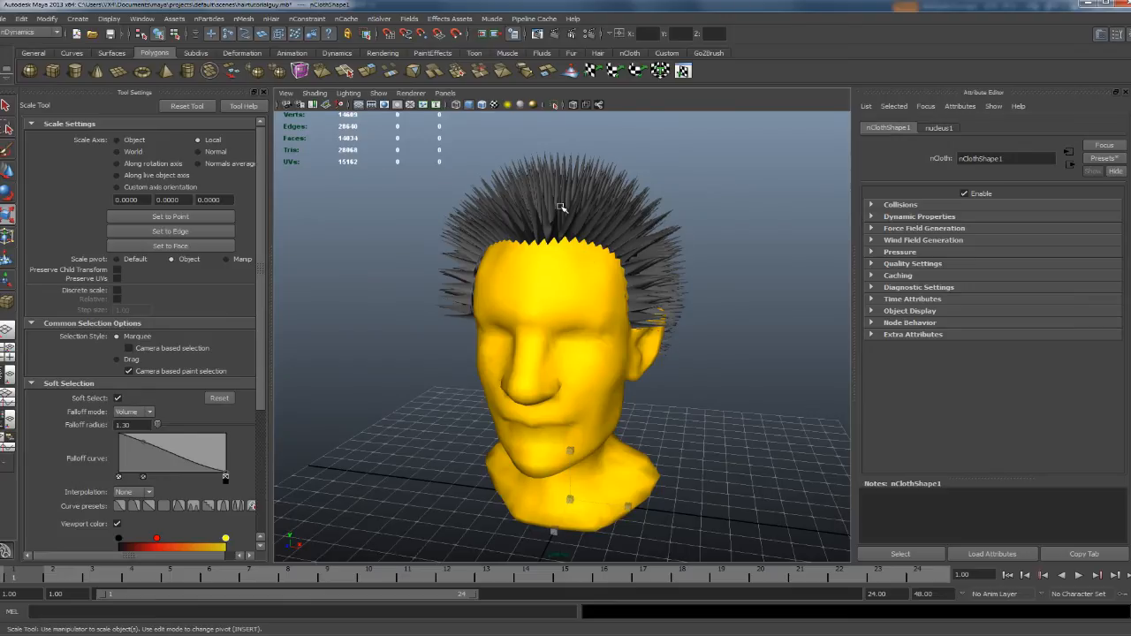
pyautogui.click(561, 206)
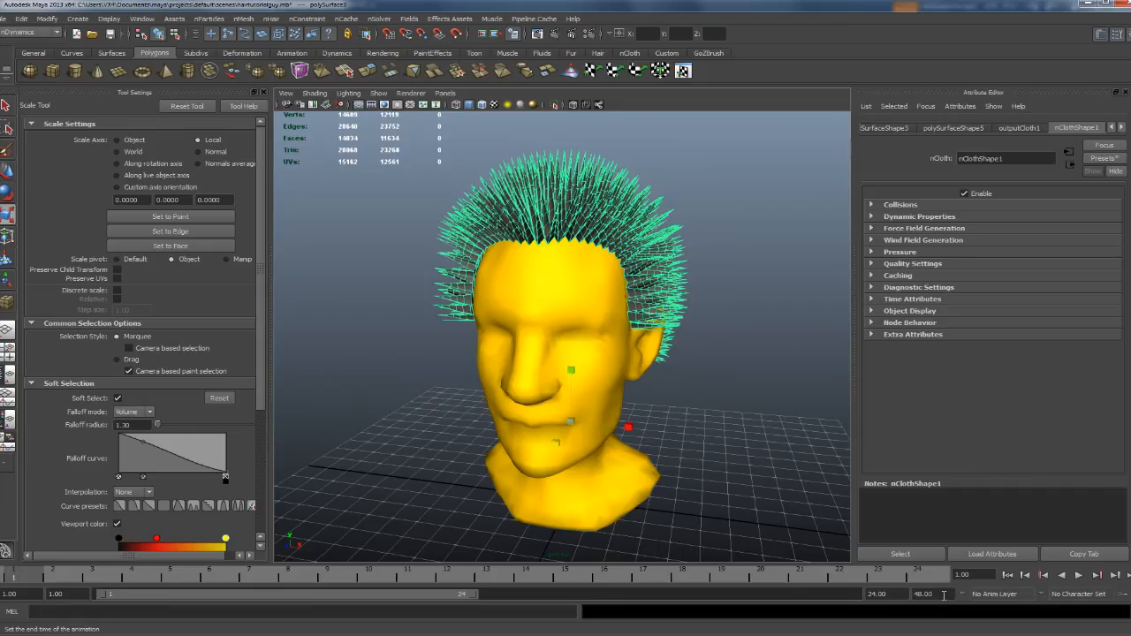
pyautogui.click(942, 594)
pyautogui.moveTo(942, 594); pyautogui.dragTo(914, 594)
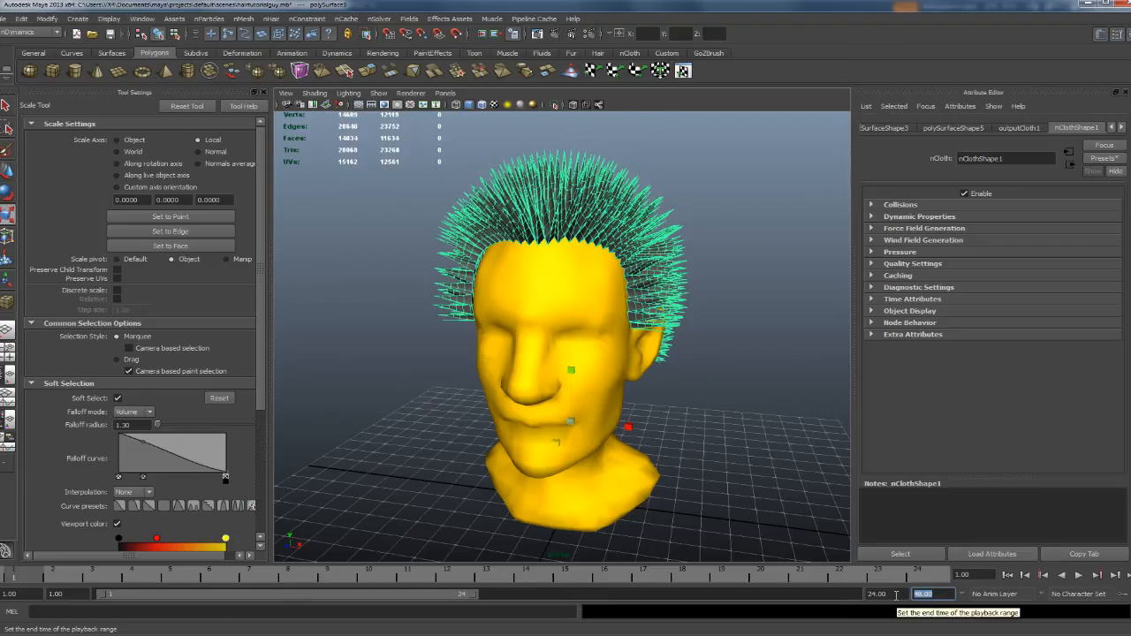
pyautogui.write('100')
pyautogui.press('Return')
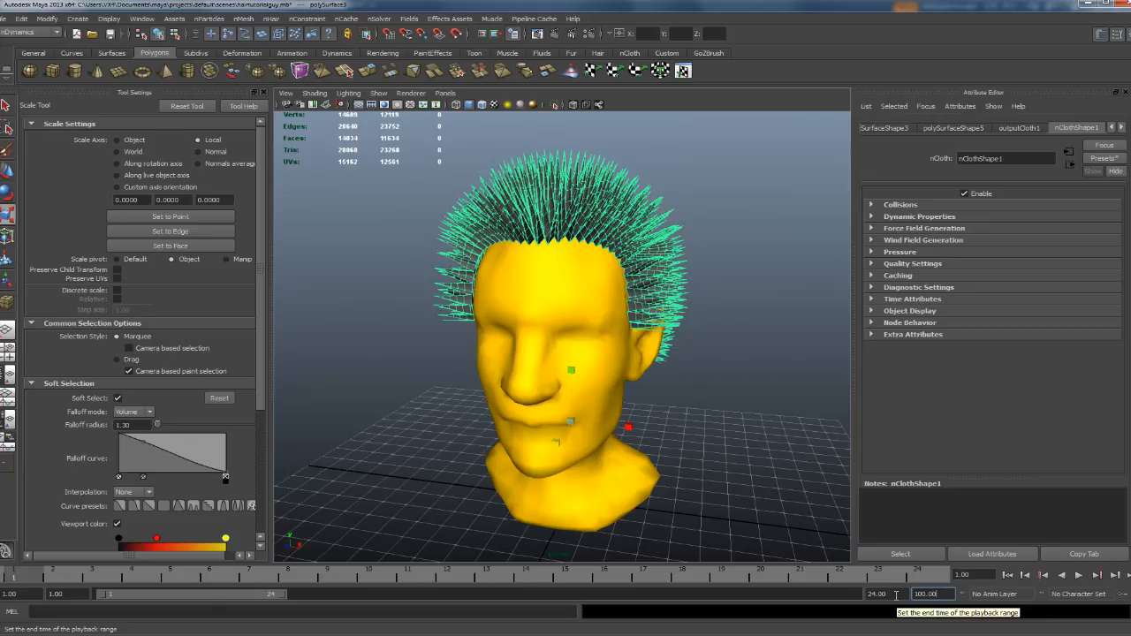
pyautogui.moveTo(896, 595); pyautogui.dragTo(864, 594)
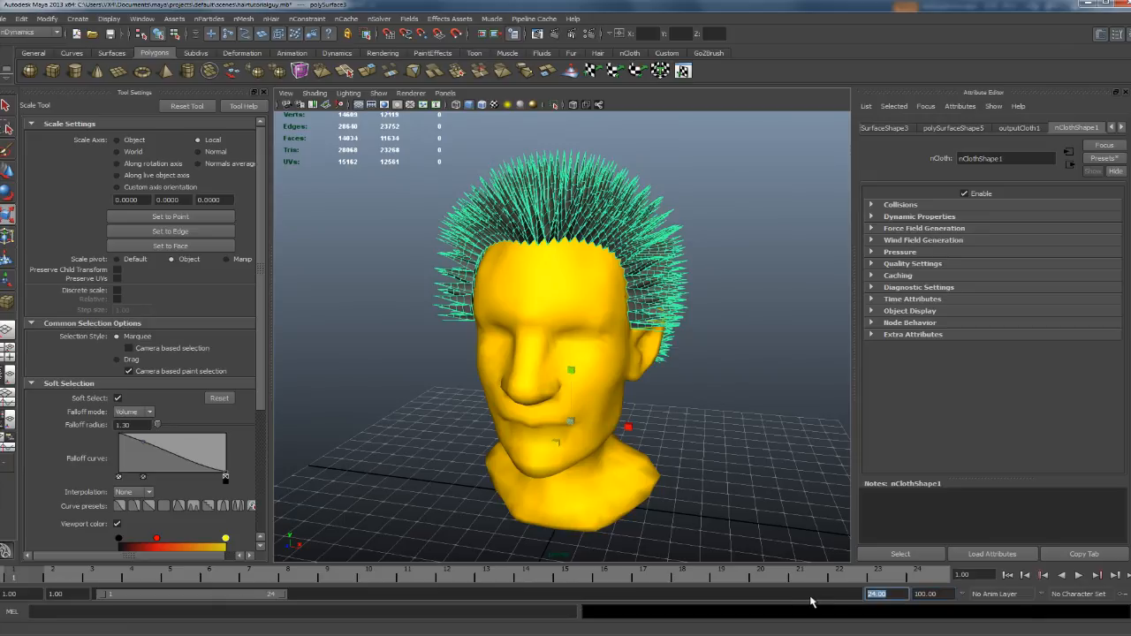
pyautogui.write('100')
pyautogui.press('Return')
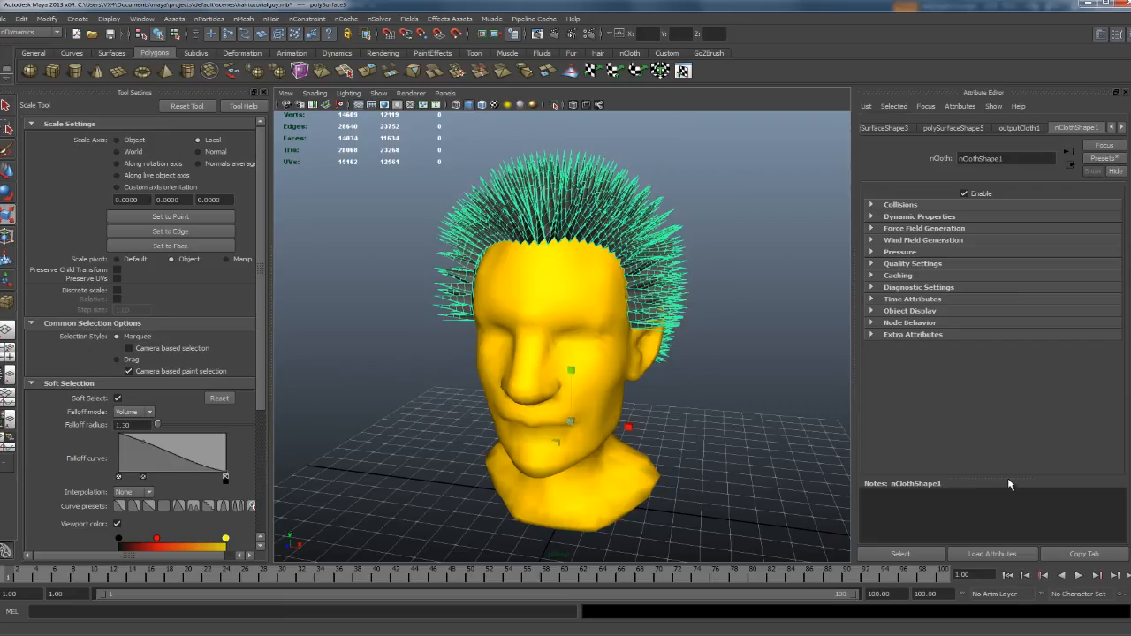
# - Examine the hair nCloth's wind field settings, dynamic properties and list of material presets without applying a preset
pyautogui.click(872, 240)
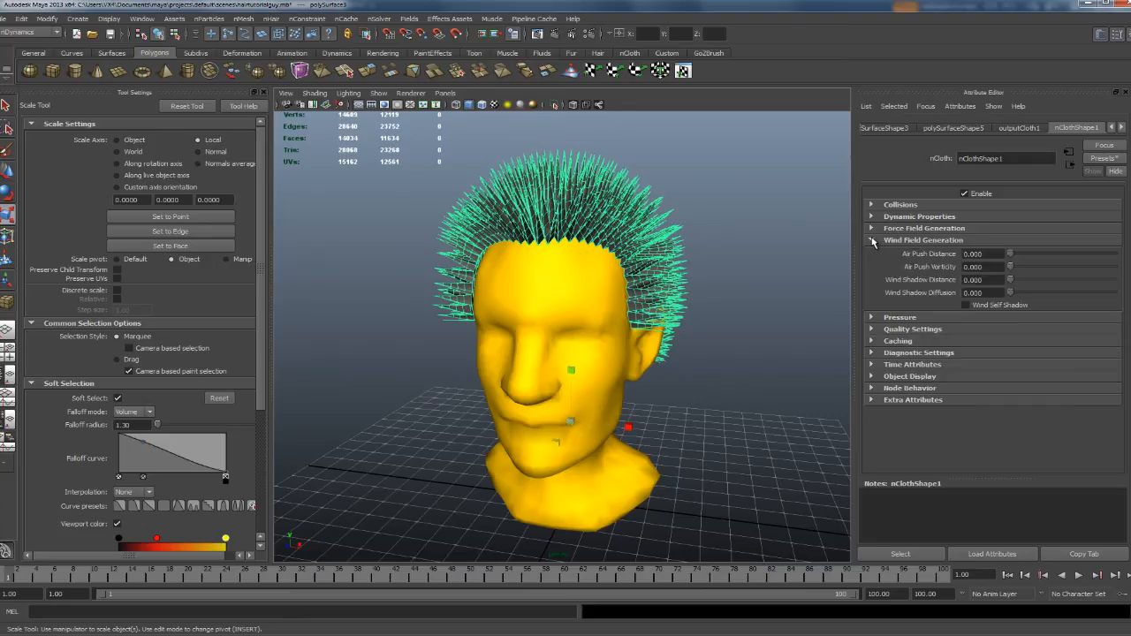
pyautogui.click(871, 241)
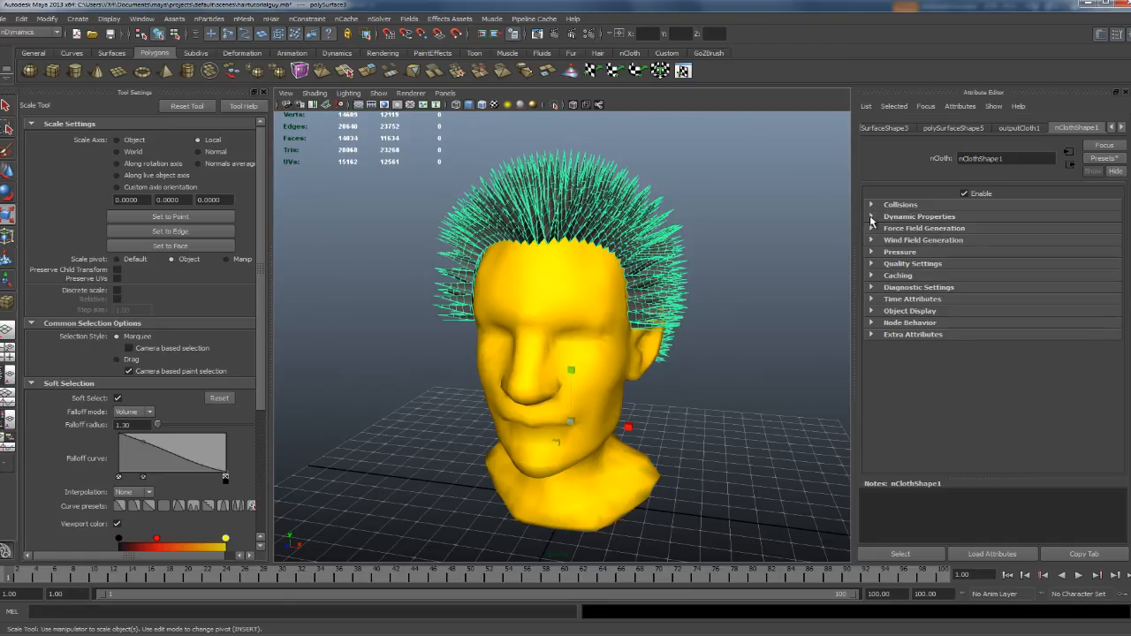
pyautogui.click(871, 217)
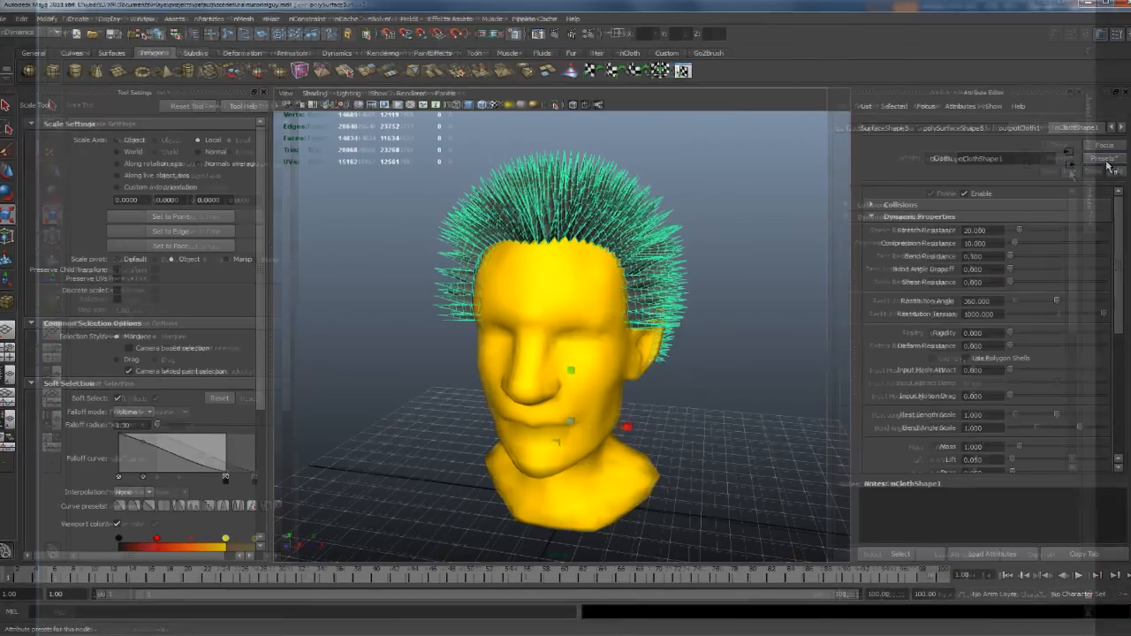
pyautogui.click(1064, 161)
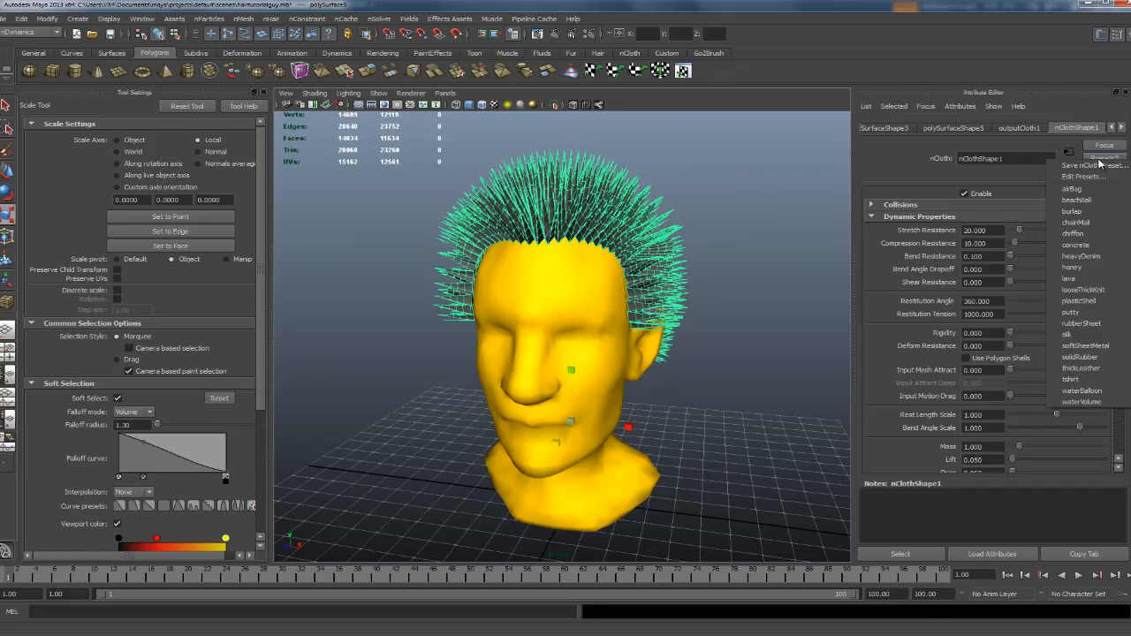
pyautogui.moveTo(1100, 210)
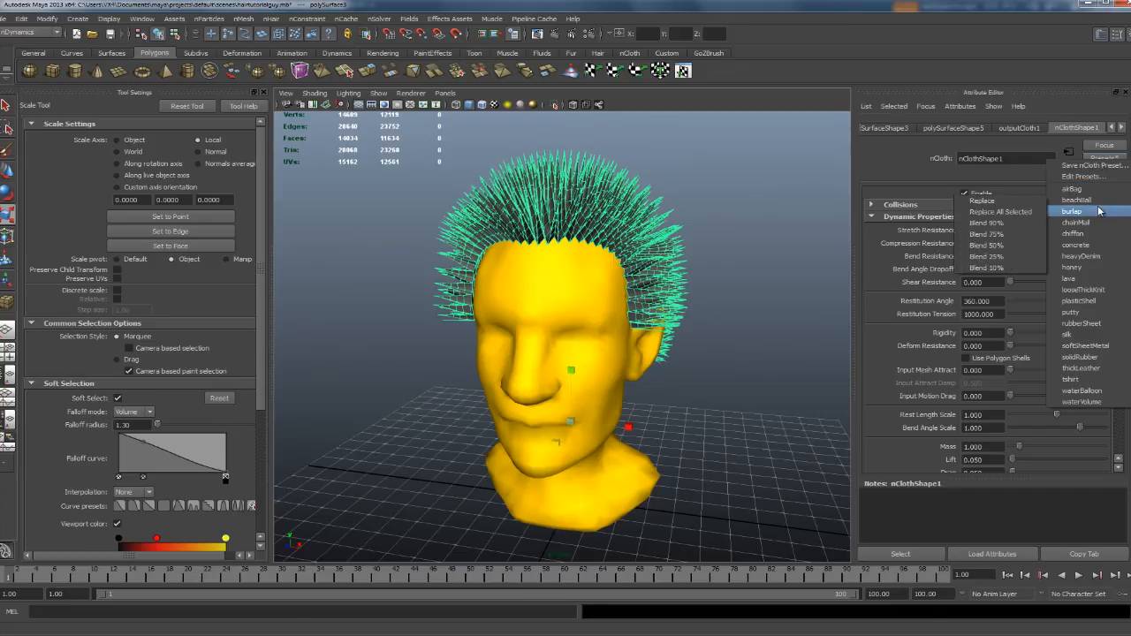
pyautogui.moveTo(1101, 302)
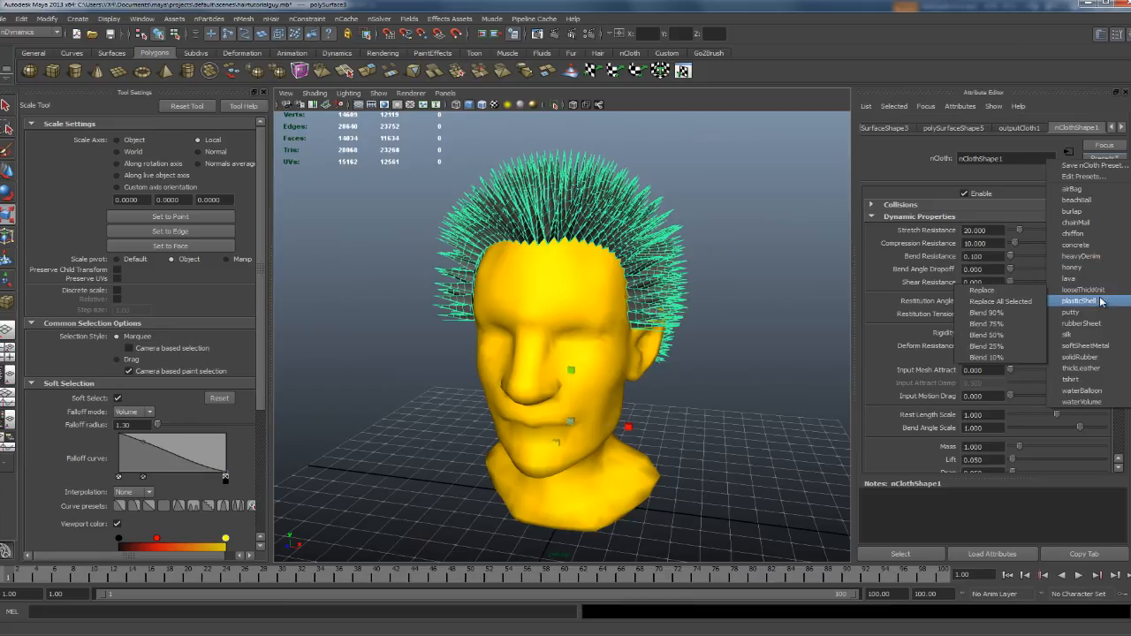
pyautogui.moveTo(1096, 364)
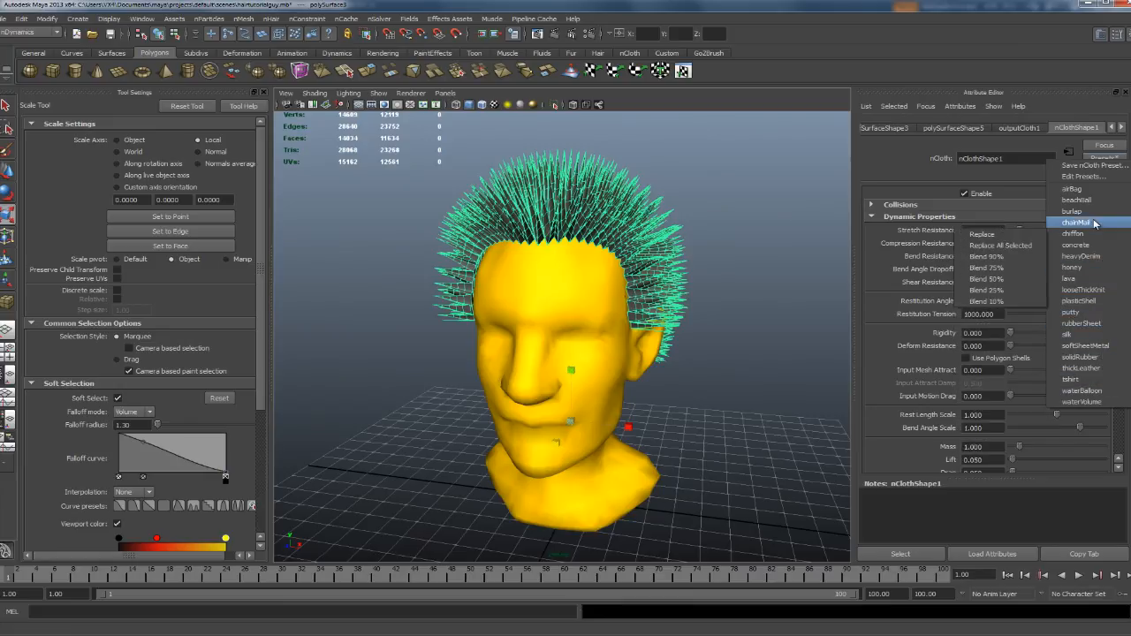
pyautogui.click(809, 9)
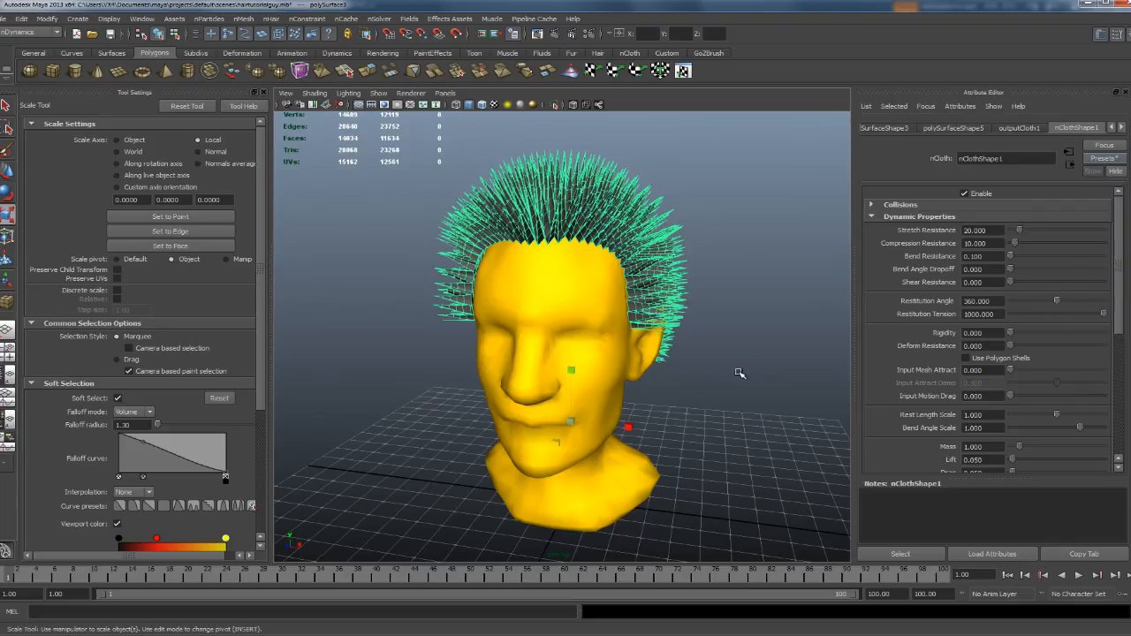
# - Play the hair simulation, inspect how the spikes drape from the front and both sides, and rewind to frame 1
pyautogui.keyDown('alt'); pyautogui.moveTo(733, 377); pyautogui.dragTo(755, 368); pyautogui.keyUp('alt')
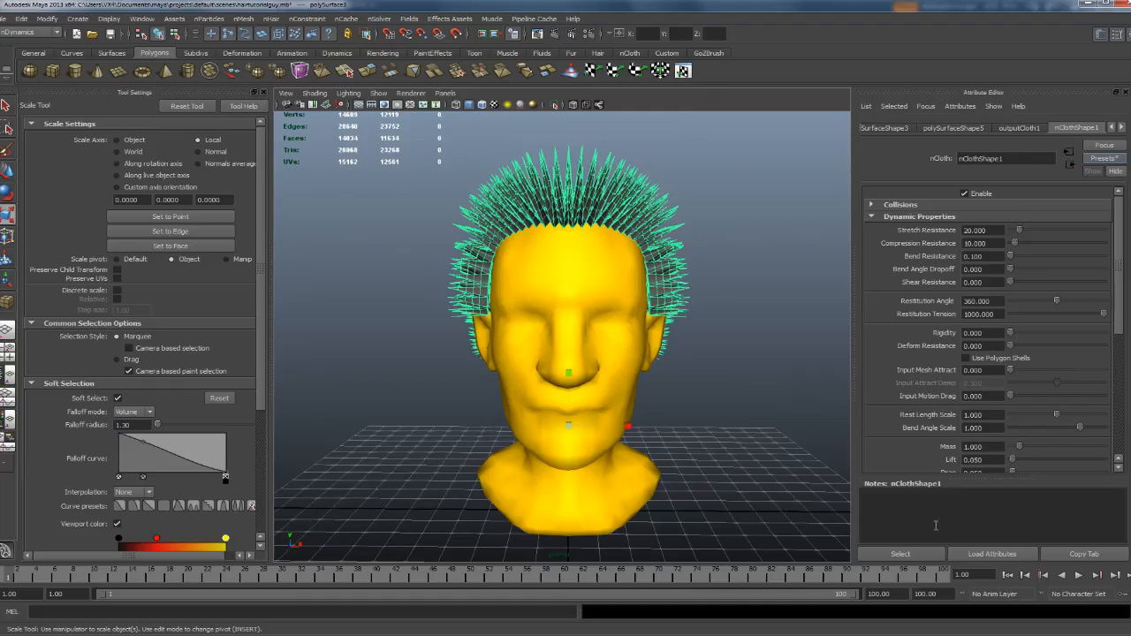
pyautogui.click(1078, 575)
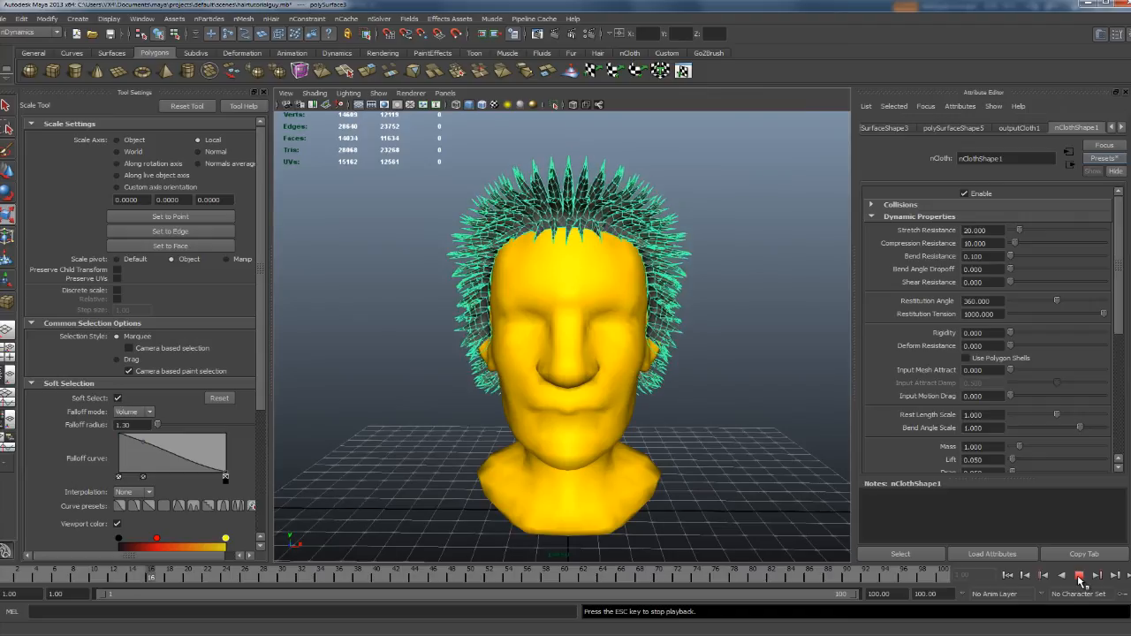
pyautogui.click(1077, 575)
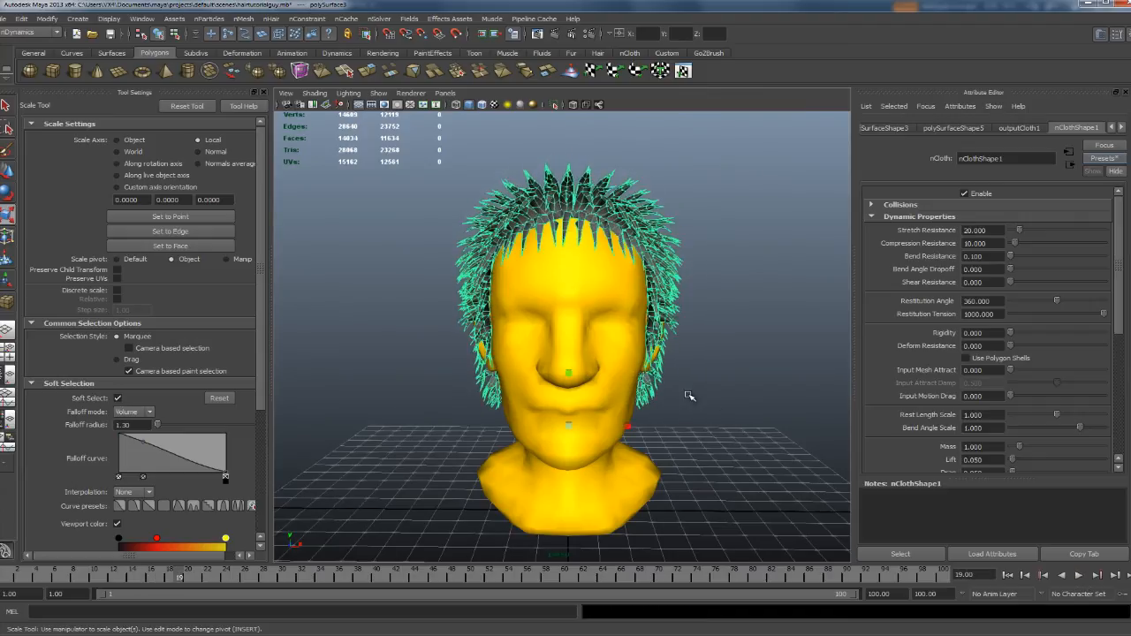
pyautogui.keyDown('alt'); pyautogui.moveTo(620, 355); pyautogui.dragTo(713, 331); pyautogui.keyUp('alt')
pyautogui.moveTo(725, 318)
pyautogui.keyDown('alt'); pyautogui.mouseDown()
pyautogui.moveTo(504, 324)
pyautogui.moveTo(714, 332)
pyautogui.moveTo(707, 322)
pyautogui.mouseUp(); pyautogui.keyUp('alt')
pyautogui.scroll(5, 707, 323)
pyautogui.scroll(-3, 707, 323)
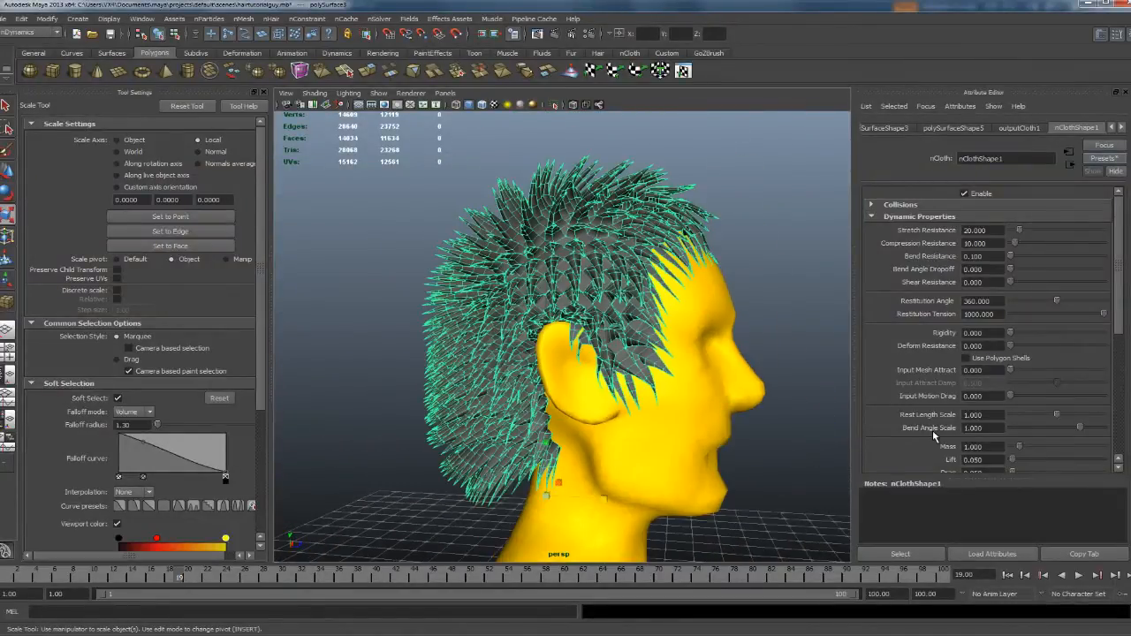
pyautogui.click(1078, 575)
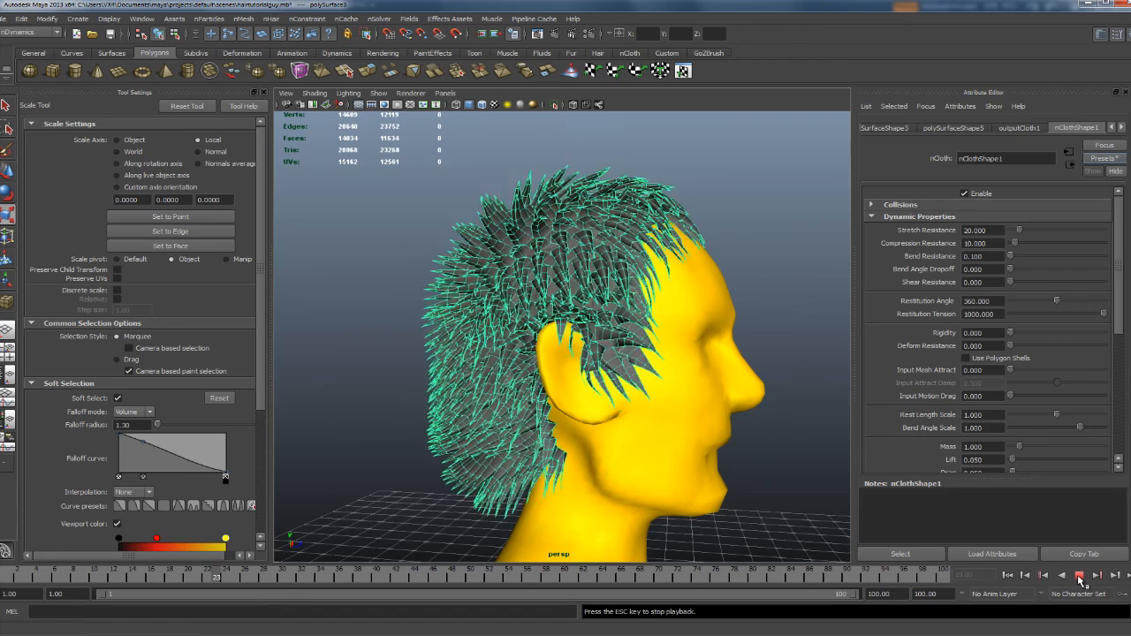
pyautogui.click(1079, 575)
pyautogui.keyDown('alt'); pyautogui.moveTo(706, 383); pyautogui.dragTo(518, 397); pyautogui.keyUp('alt')
pyautogui.click(1007, 575)
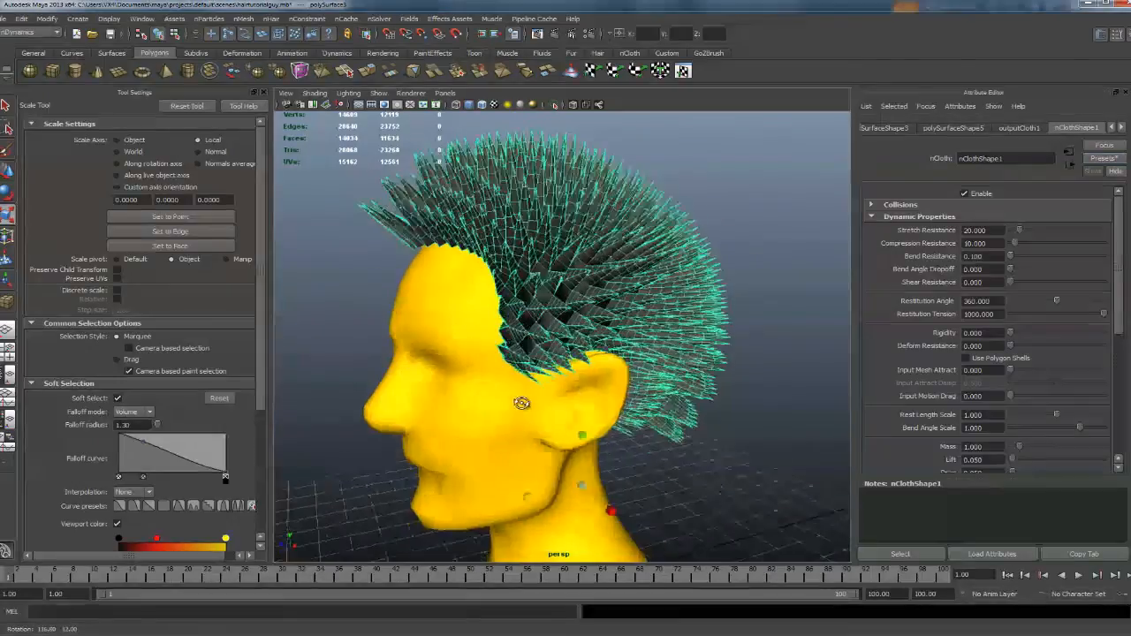
# - Set the hair nCloth's Local Wind Y to 10, play the simulation while viewing it from several sides, and rewind
pyautogui.click(872, 216)
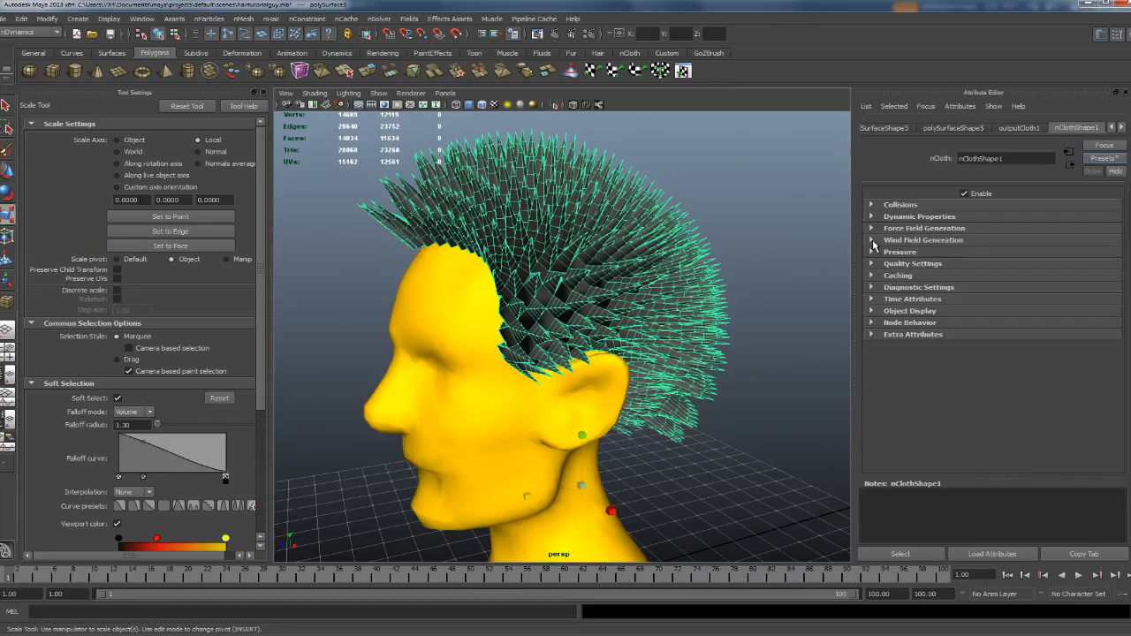
pyautogui.click(873, 217)
pyautogui.moveTo(1123, 283); pyautogui.dragTo(1120, 371)
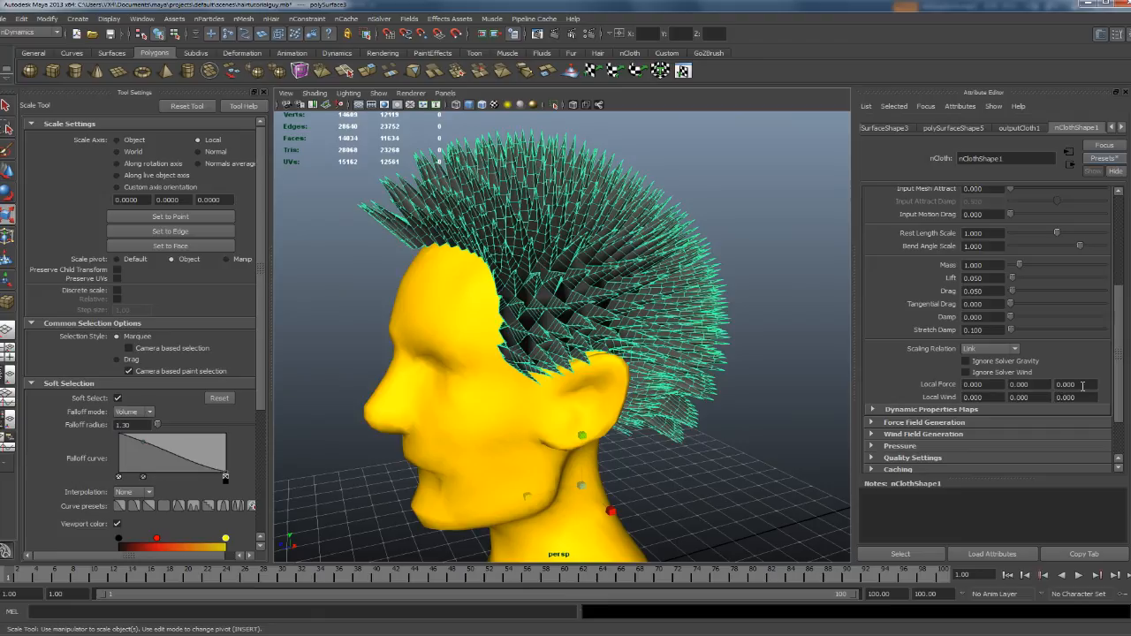
pyautogui.moveTo(1122, 384); pyautogui.dragTo(1122, 395)
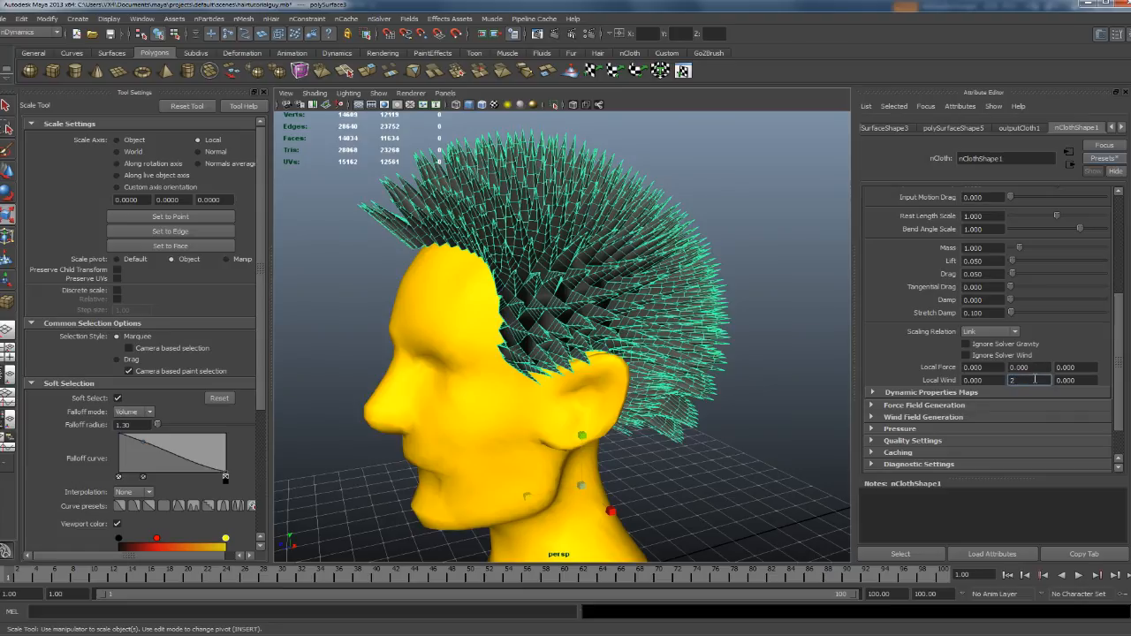
pyautogui.click(1079, 574)
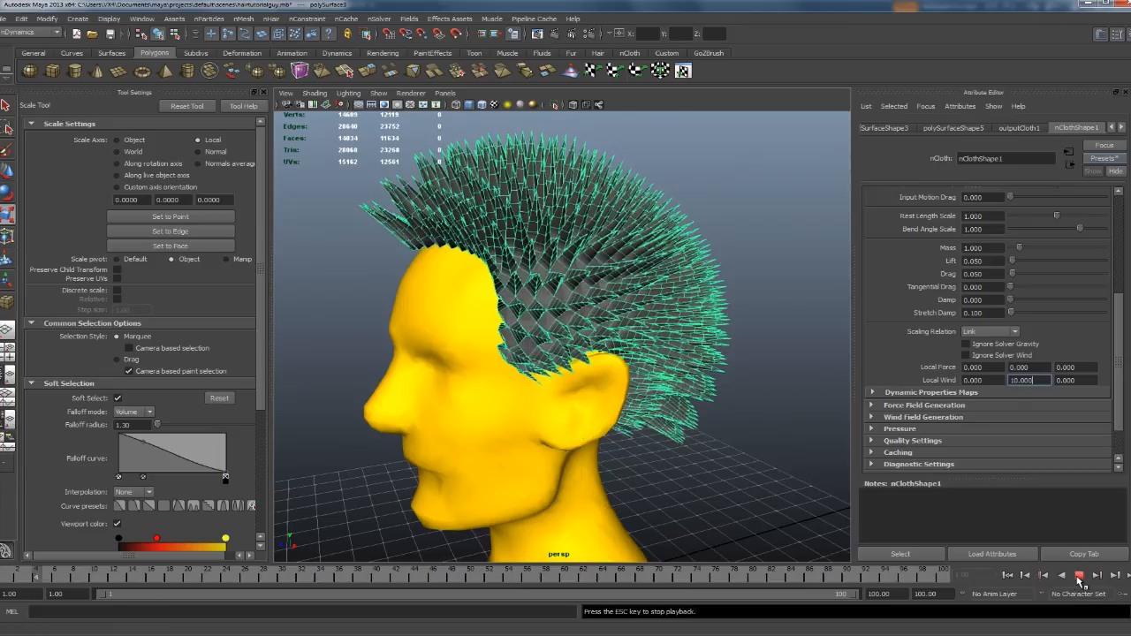
pyautogui.keyDown('alt'); pyautogui.moveTo(822, 428); pyautogui.dragTo(790, 432); pyautogui.keyUp('alt')
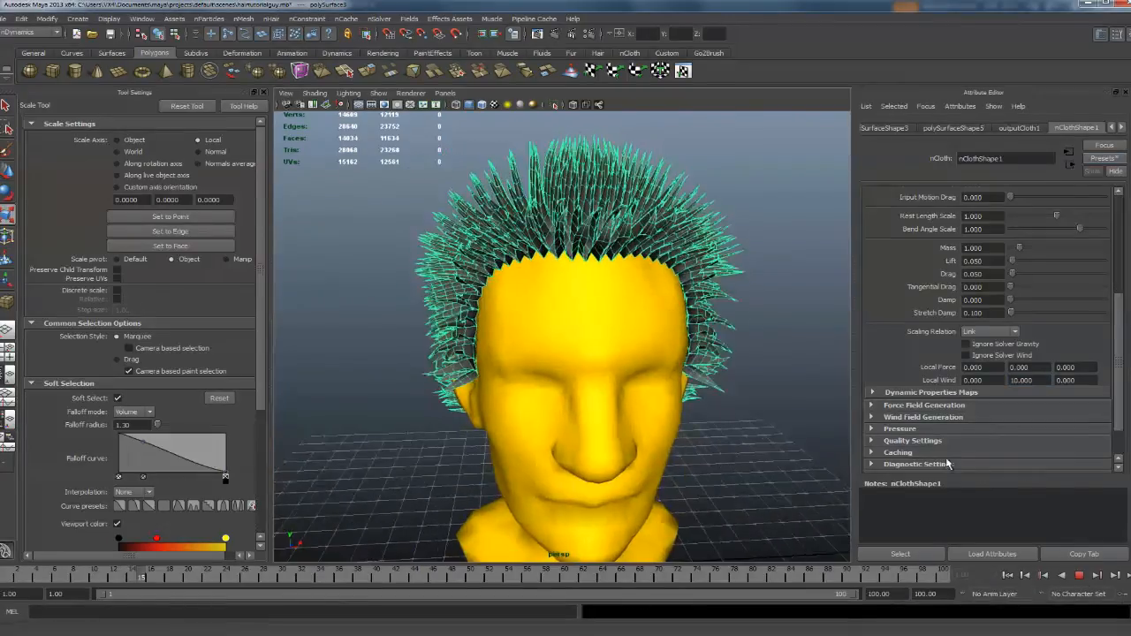
pyautogui.click(1079, 574)
pyautogui.keyDown('alt'); pyautogui.moveTo(610, 345); pyautogui.dragTo(749, 346); pyautogui.keyUp('alt')
pyautogui.click(1007, 574)
# - Set the hair nCloth's Local Wind Y to -10 and play the simulation, inspecting the hair from the front and side
pyautogui.click(1010, 380)
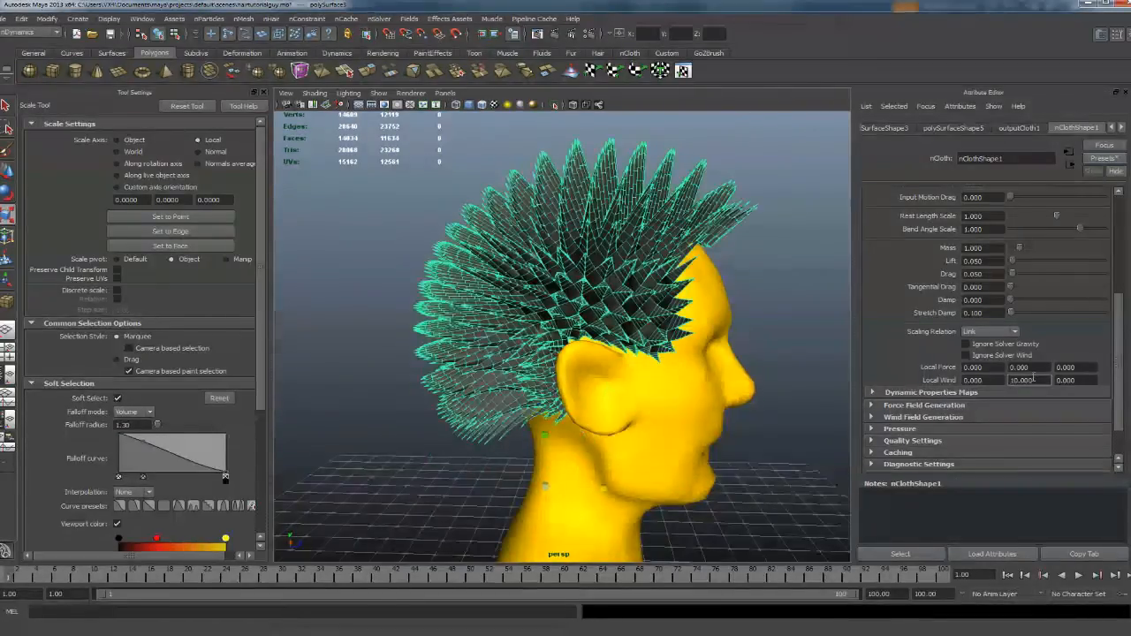
pyautogui.write('-')
pyautogui.click(1028, 366)
pyautogui.click(1078, 574)
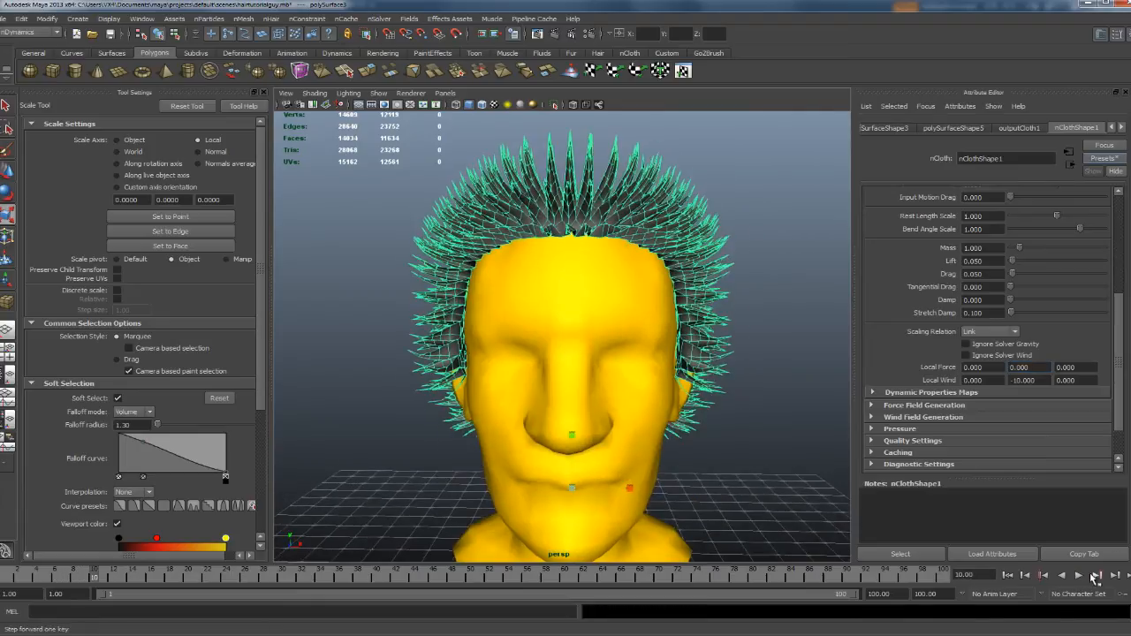
pyautogui.click(1079, 574)
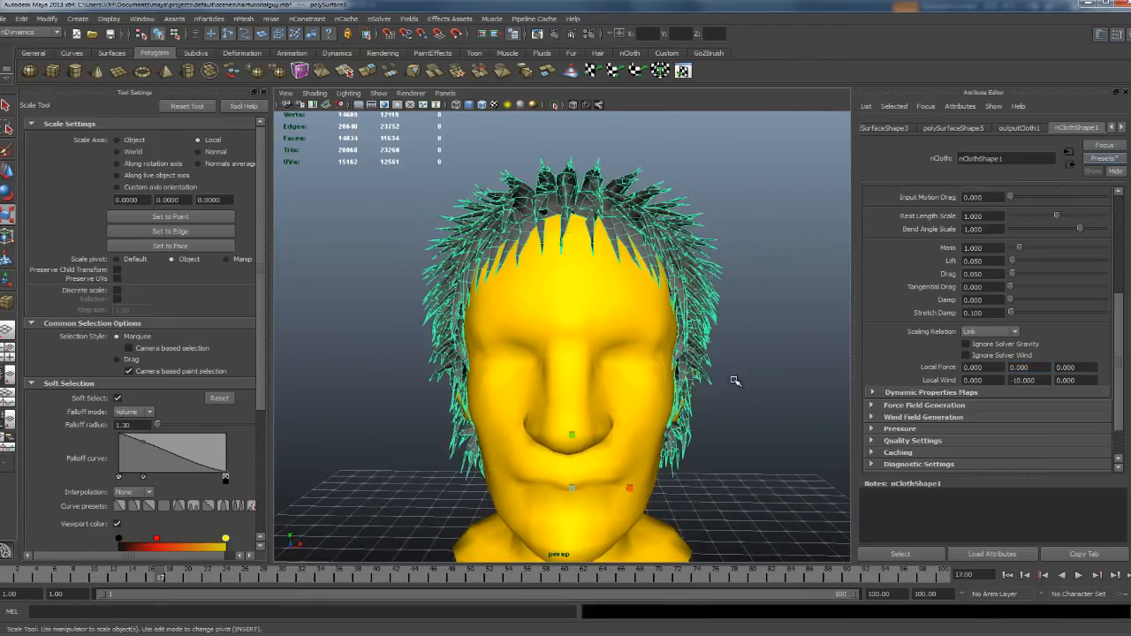
pyautogui.keyDown('alt'); pyautogui.moveTo(495, 371); pyautogui.dragTo(629, 371); pyautogui.keyUp('alt')
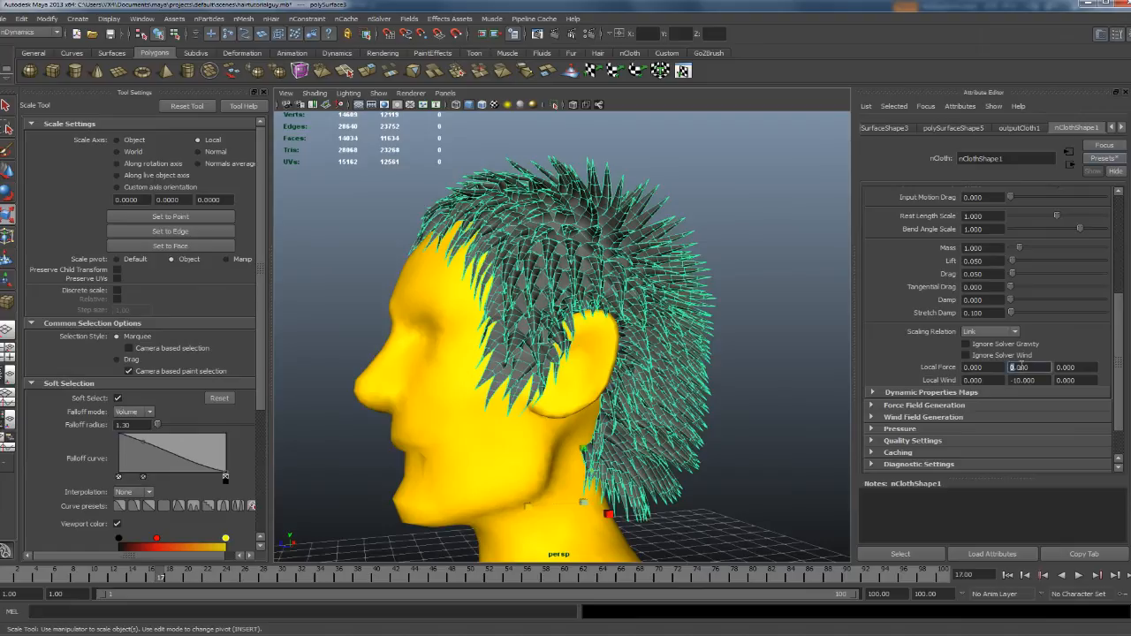
# - Set the hair nCloth's Local Force Y to 2 and play the simulation to check the hair's movement
pyautogui.write('2')
pyautogui.press('Tab')
pyautogui.click(1079, 574)
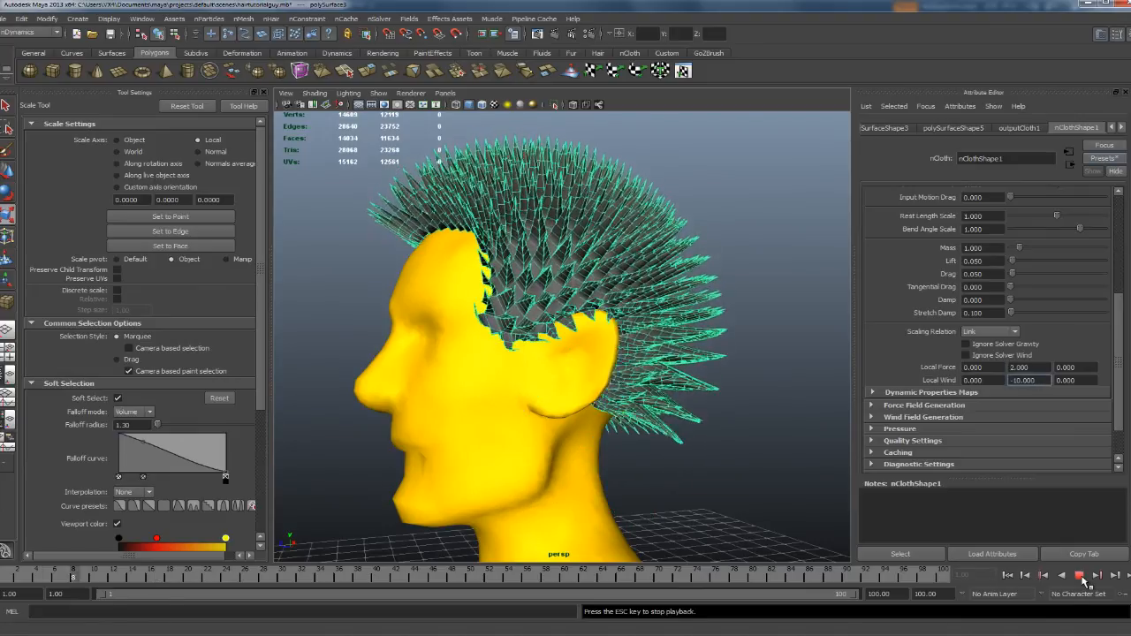
pyautogui.click(1079, 574)
pyautogui.keyDown('alt'); pyautogui.moveTo(636, 384); pyautogui.dragTo(769, 385); pyautogui.keyUp('alt')
# - Set the hair nCloth's Force Field to AlongNormal and rewind the simulation to frame 1
pyautogui.click(871, 406)
pyautogui.click(985, 419)
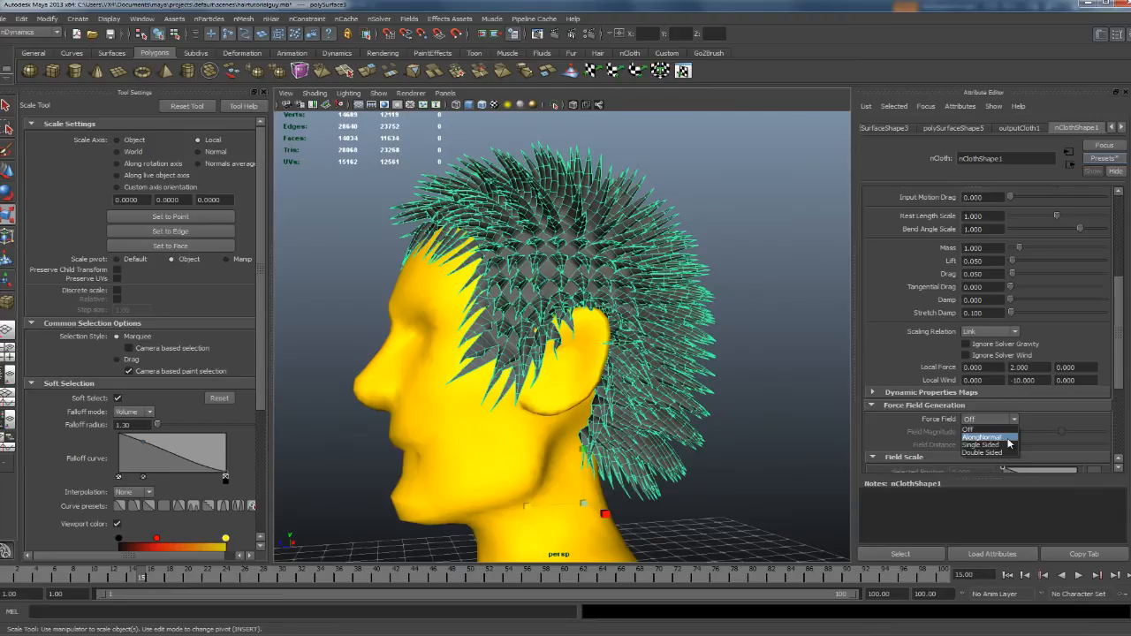
pyautogui.click(989, 438)
pyautogui.click(1008, 574)
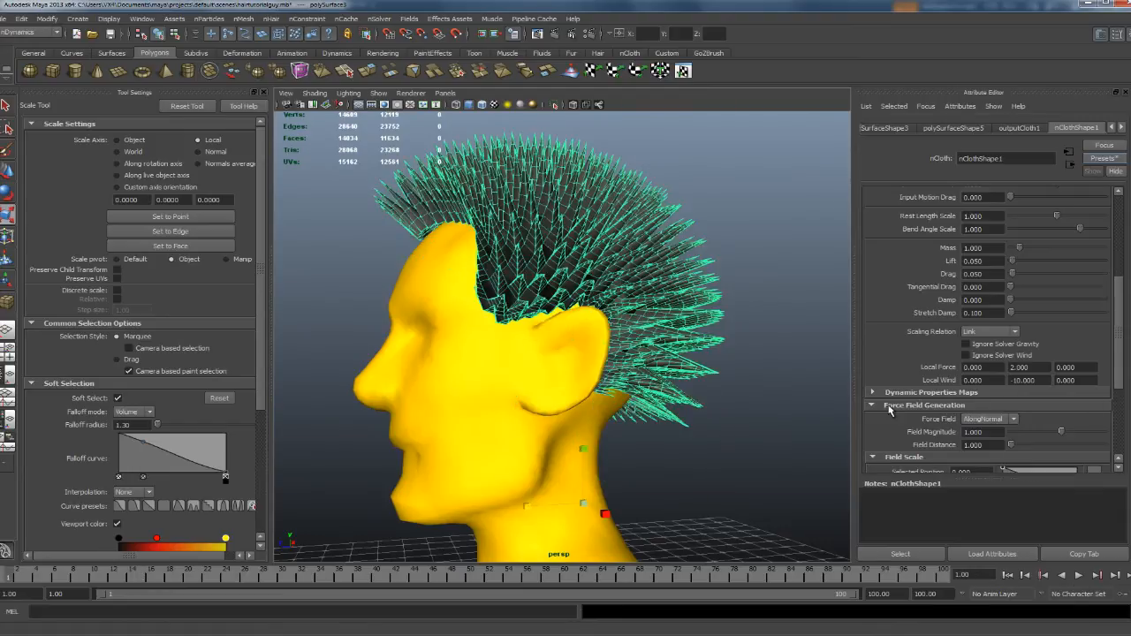
# - Set Air Push Distance to 3.103, Air Push Vorticity to 0.062, Wind Shadow Distance to 1.034 and Wind Shadow Diffusion to 0.117, and play the simulation
pyautogui.scroll(-3, 1016, 398)
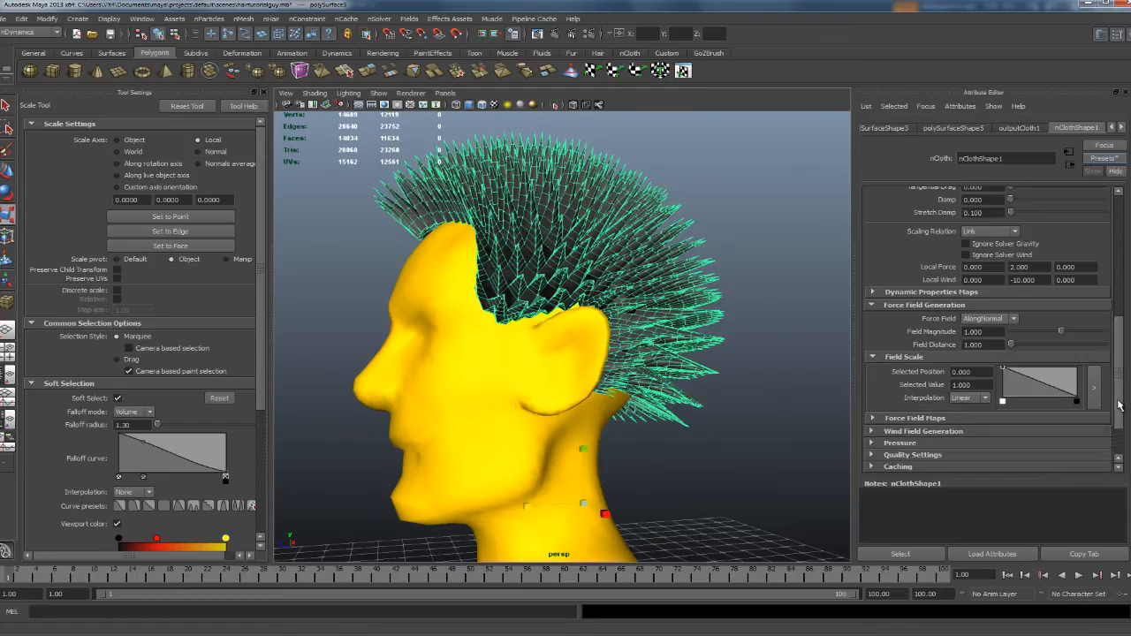
pyautogui.click(923, 429)
pyautogui.scroll(-2, 1046, 398)
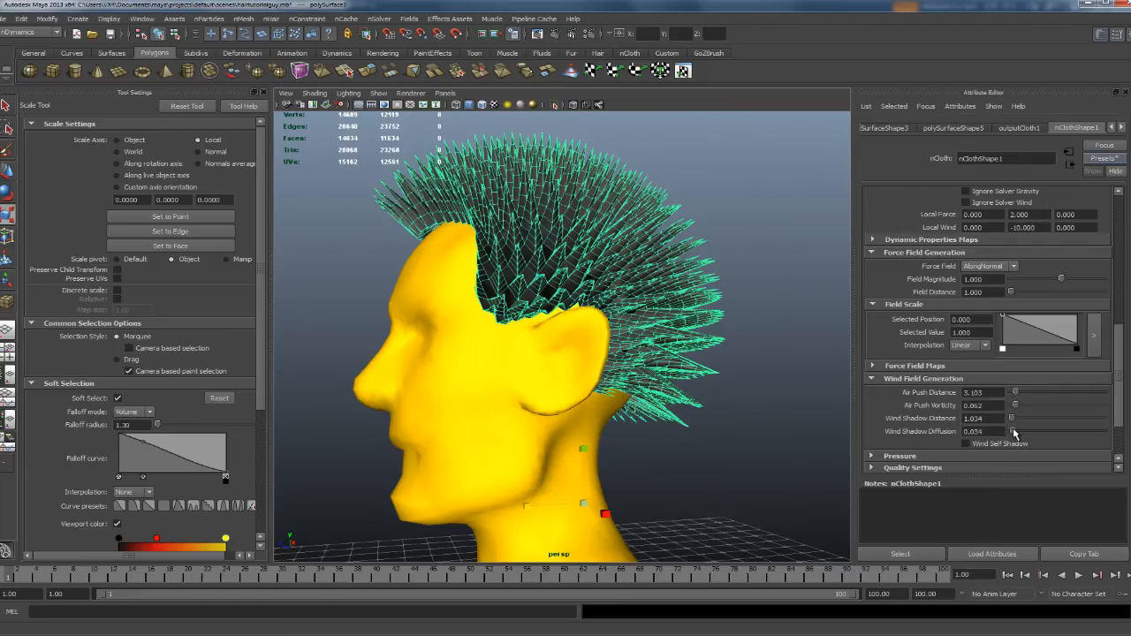
pyautogui.click(1078, 575)
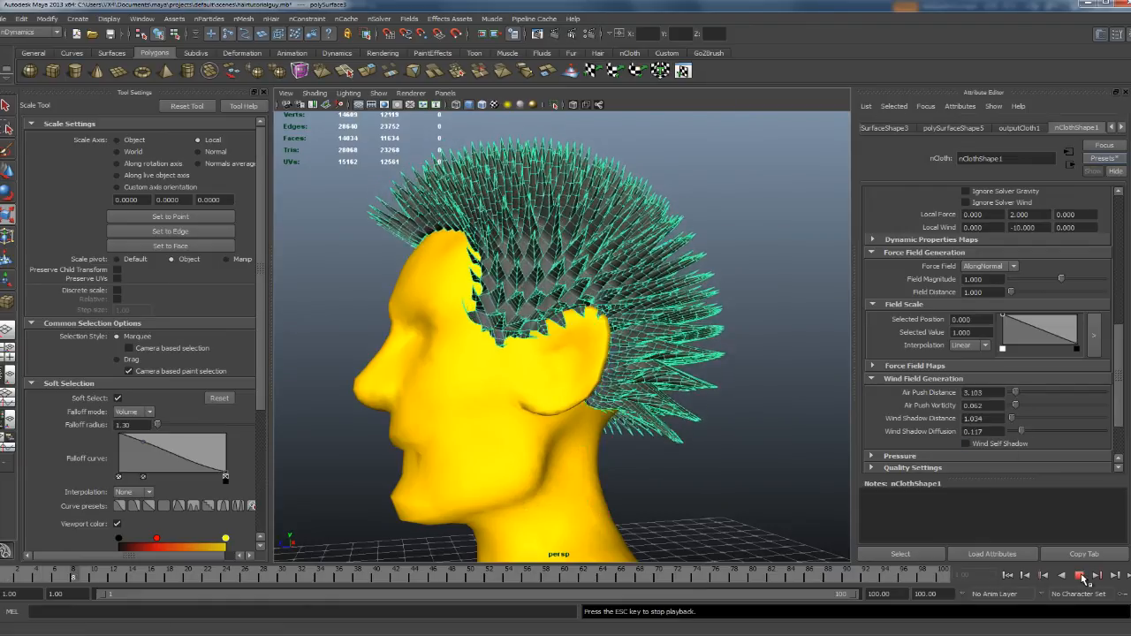
# - Set the hair nCloth's Field Distance to 11.034 and Air Push Distance to 16.552, and play the simulation
pyautogui.click(1079, 575)
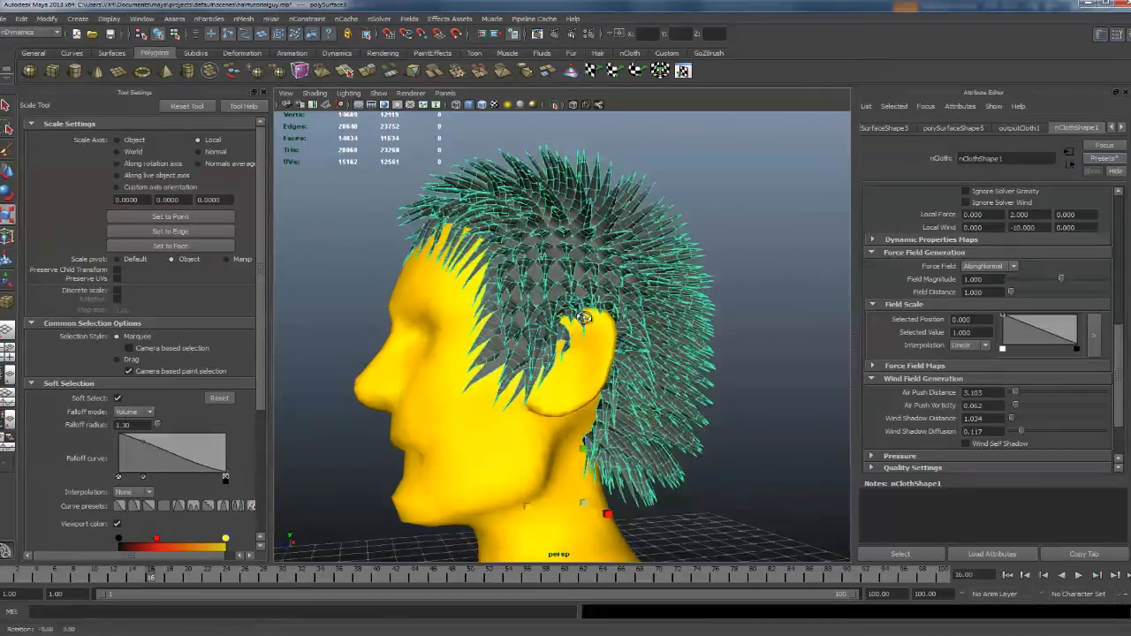
pyautogui.keyDown('alt'); pyautogui.moveTo(530, 318); pyautogui.dragTo(607, 316); pyautogui.keyUp('alt')
pyautogui.moveTo(1015, 392); pyautogui.dragTo(1033, 394)
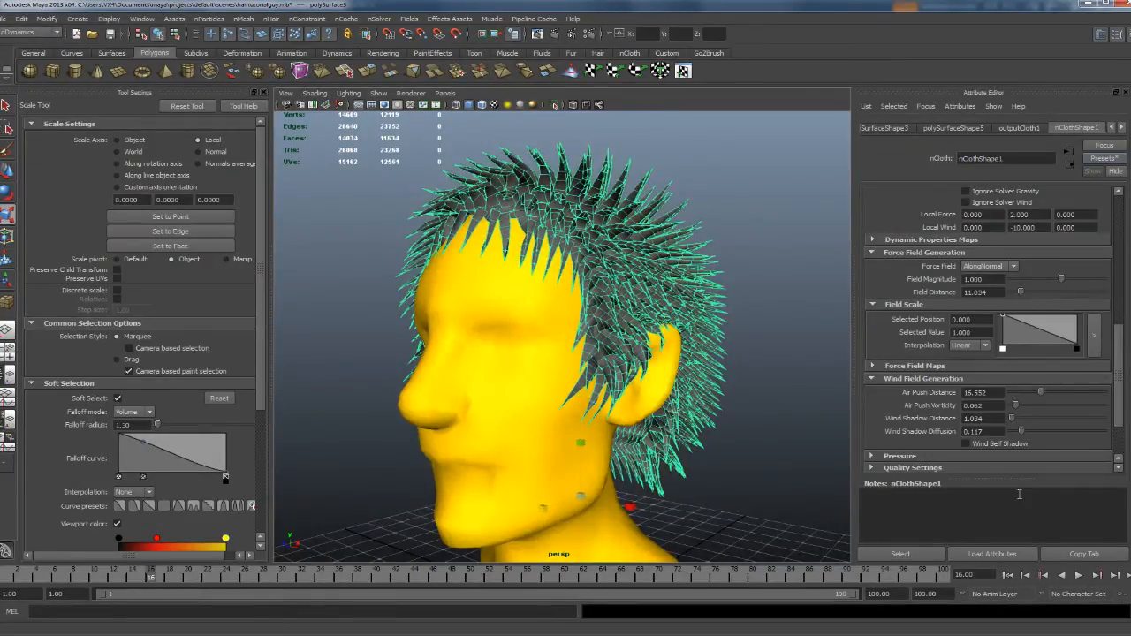
pyautogui.click(1078, 575)
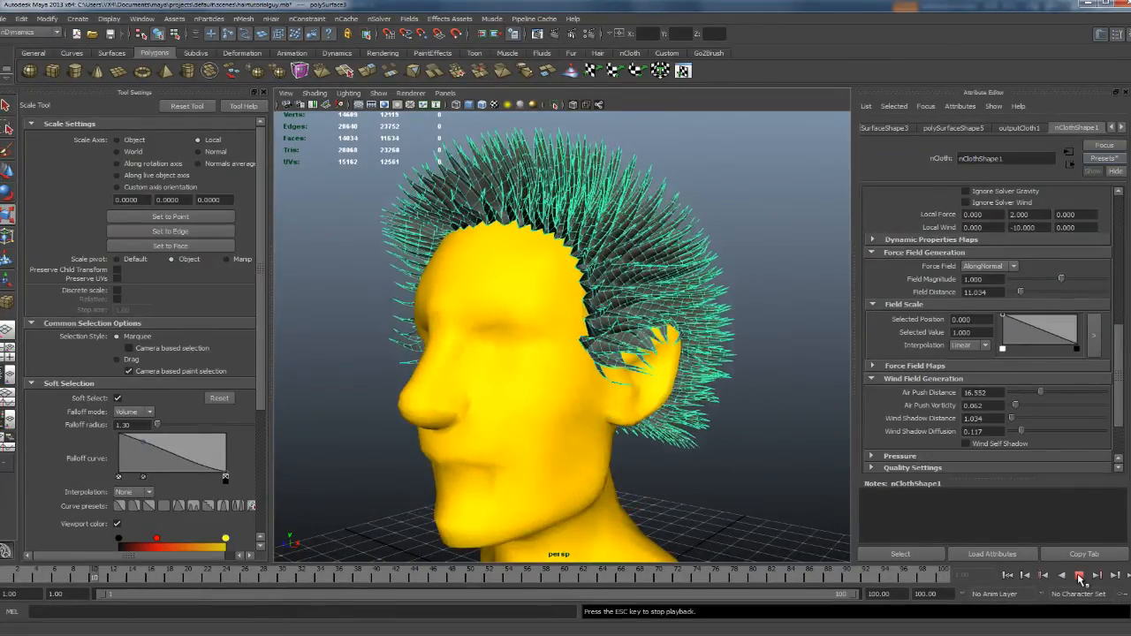
pyautogui.click(1079, 575)
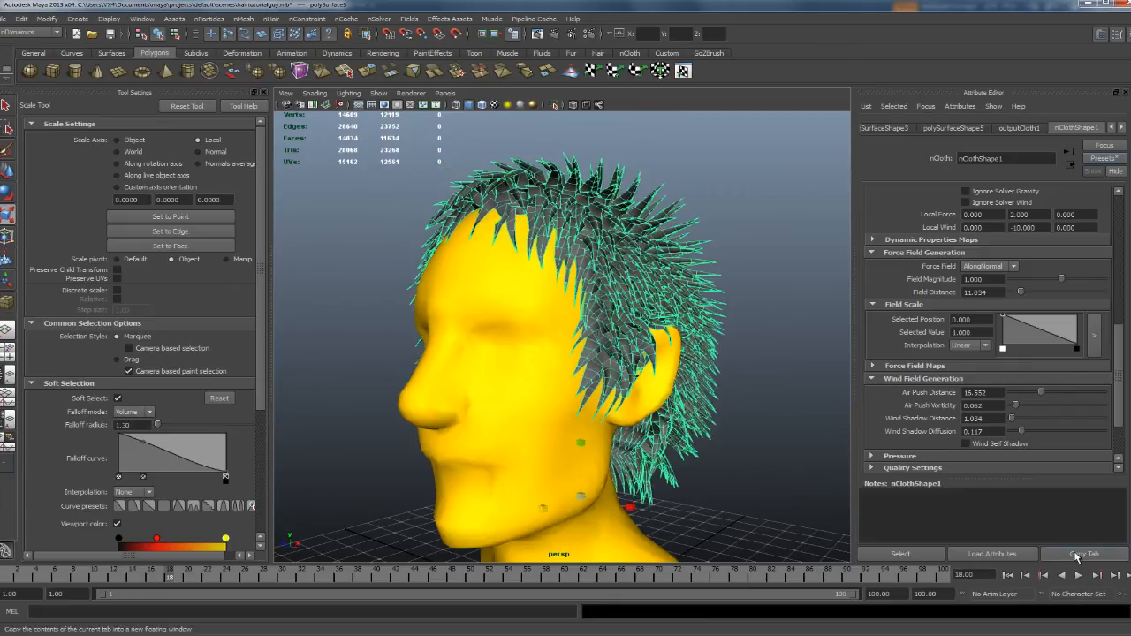
# - Try Local Force Z at 11 and Local Wind Z at 22 on the hair nCloth, playing the simulation from frame 1
pyautogui.click(1072, 214)
pyautogui.write('11')
pyautogui.click(1073, 227)
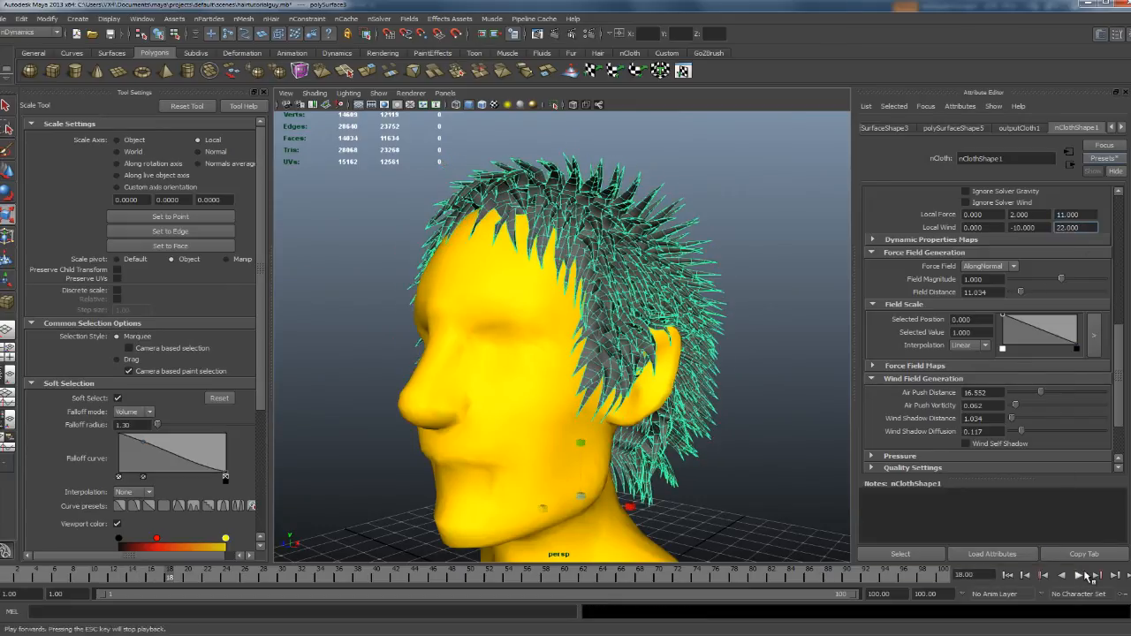
pyautogui.hotkey('alt', 'shift', 'v')
pyautogui.click(1077, 577)
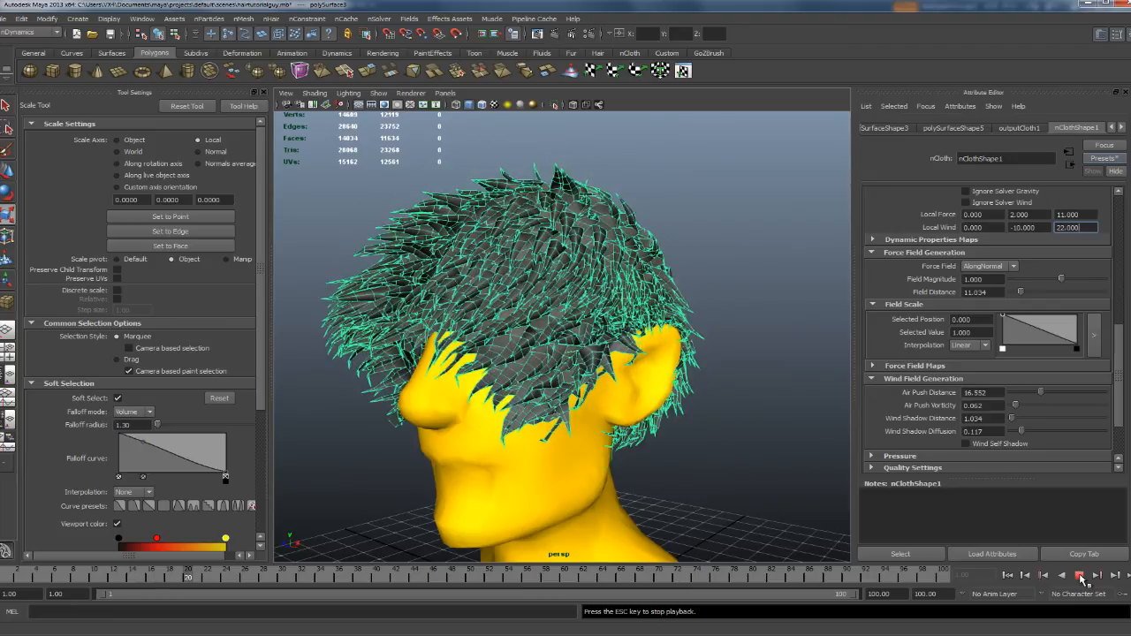
pyautogui.click(1079, 580)
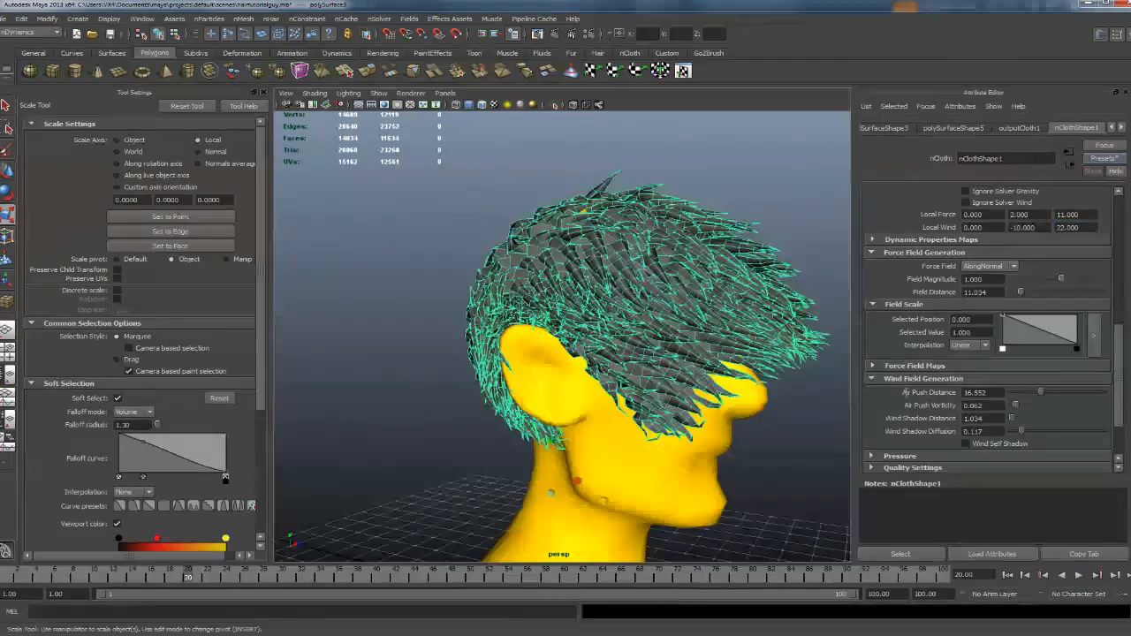
# - Set the hair nCloth's Local Force Z to 4 and Local Wind Z to 11, and play the simulation from frame 1 to frame 20
pyautogui.click(1008, 575)
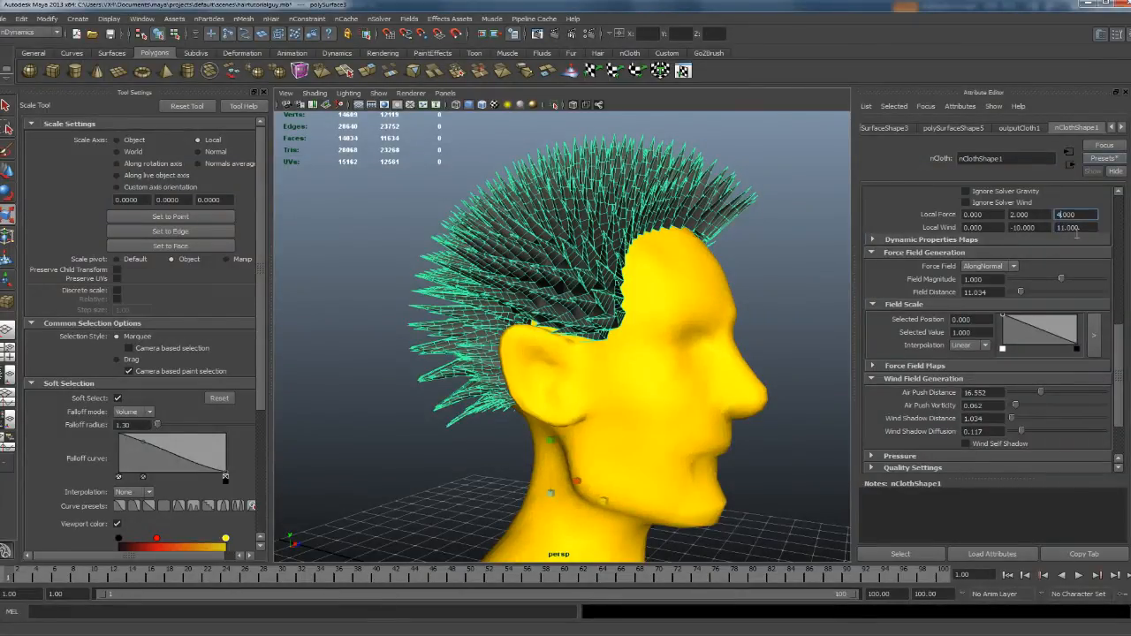
pyautogui.click(1073, 228)
pyautogui.click(1079, 575)
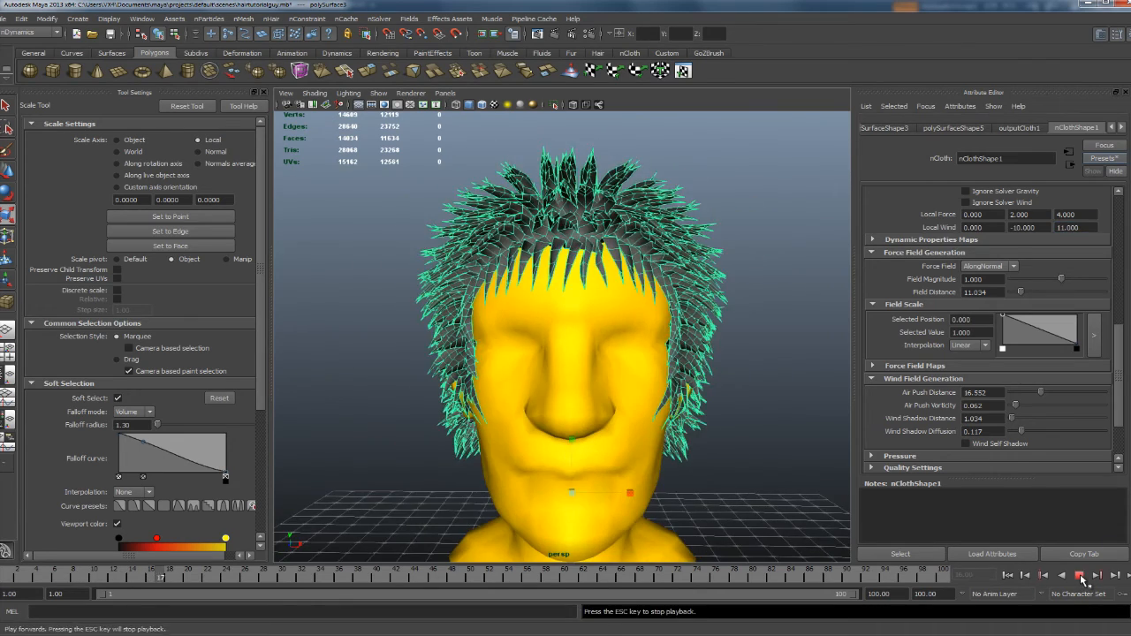
pyautogui.click(1078, 575)
pyautogui.keyDown('alt'); pyautogui.moveTo(495, 380); pyautogui.dragTo(739, 371); pyautogui.keyUp('alt')
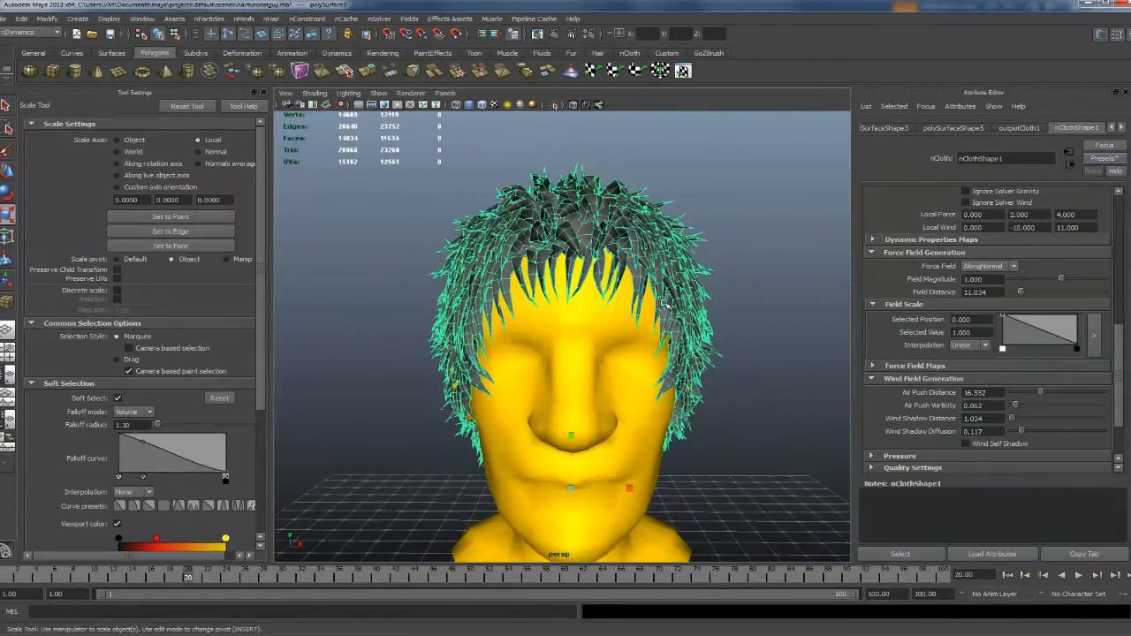
# - Put the hair in object mode, deselect it, and inspect the simulated hairstyle from the front and sides
pyautogui.rightClick(669, 253)
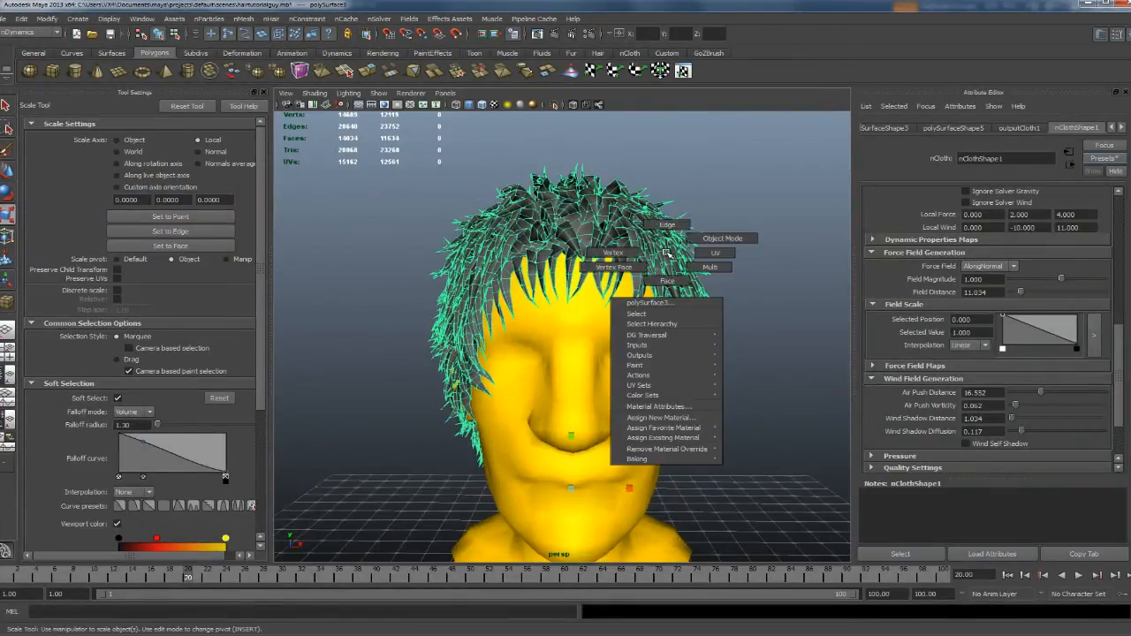
pyautogui.click(707, 239)
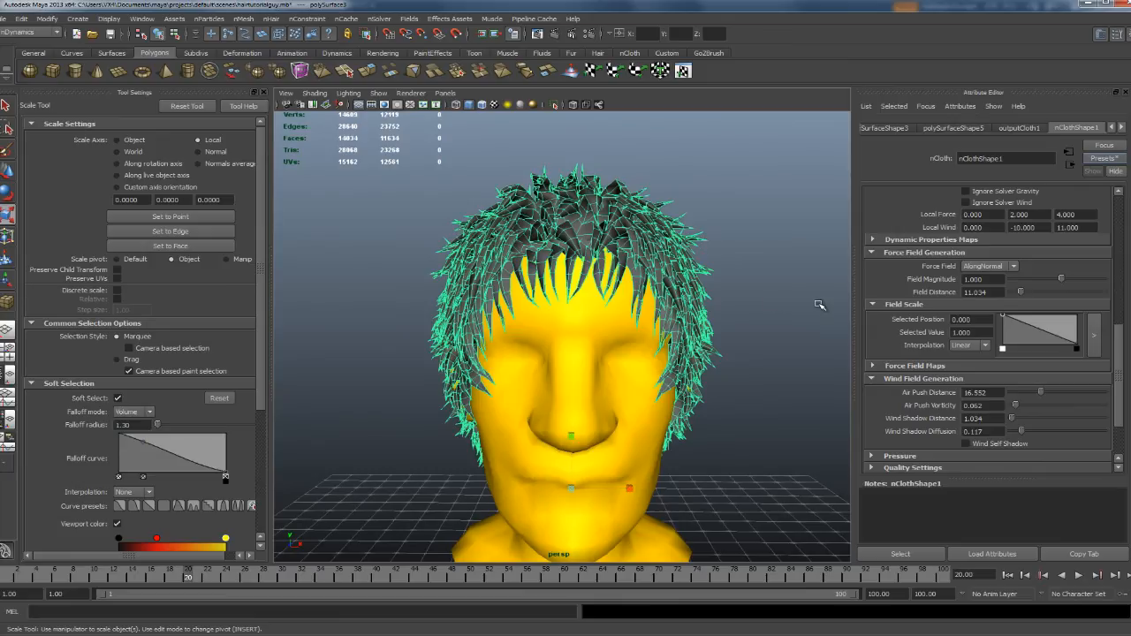
pyautogui.click(770, 303)
pyautogui.moveTo(716, 346)
pyautogui.keyDown('alt'); pyautogui.mouseDown()
pyautogui.moveTo(619, 328)
pyautogui.moveTo(467, 349)
pyautogui.moveTo(679, 358)
pyautogui.moveTo(694, 343)
pyautogui.mouseUp(); pyautogui.keyUp('alt')
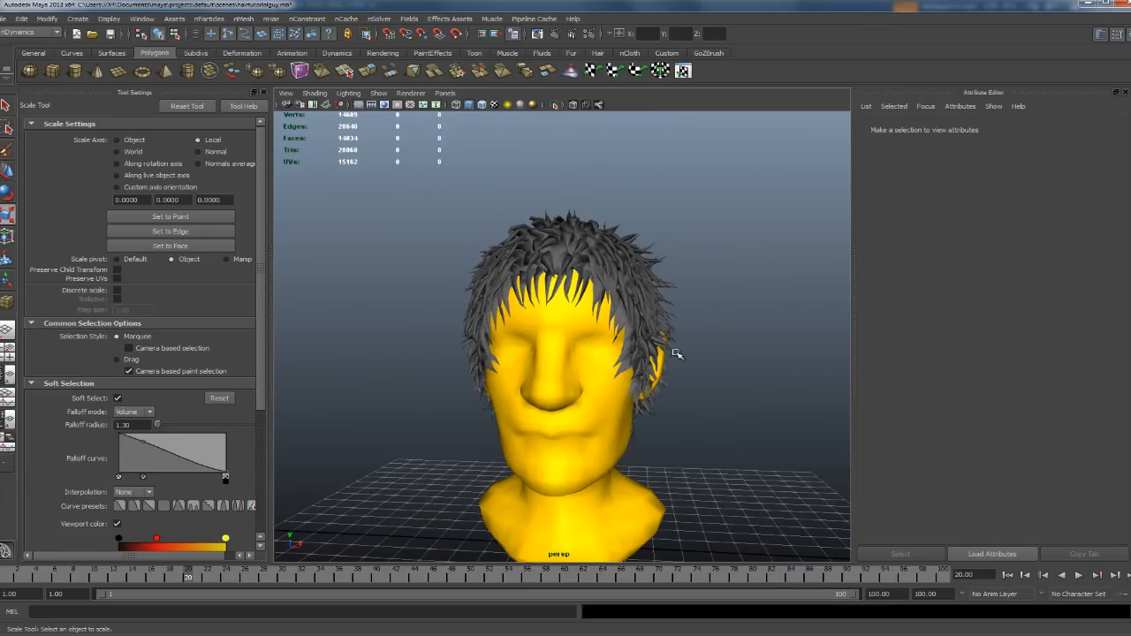
pyautogui.keyDown('alt'); pyautogui.moveTo(634, 382); pyautogui.dragTo(516, 383); pyautogui.keyUp('alt')
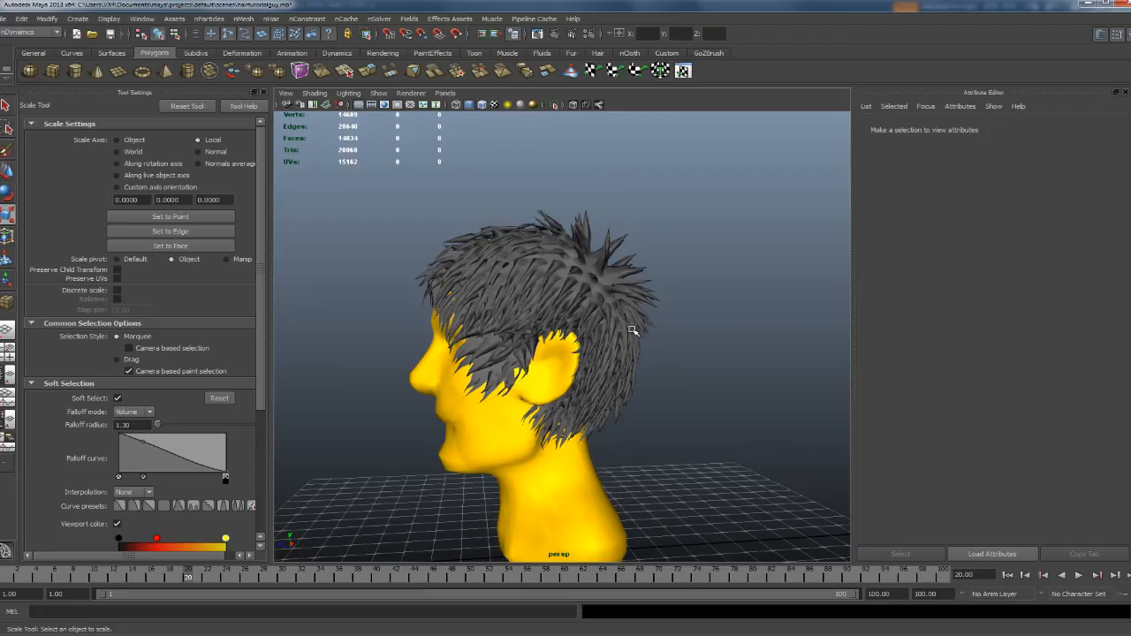
pyautogui.keyDown('alt'); pyautogui.moveTo(621, 330); pyautogui.dragTo(714, 326); pyautogui.keyUp('alt')
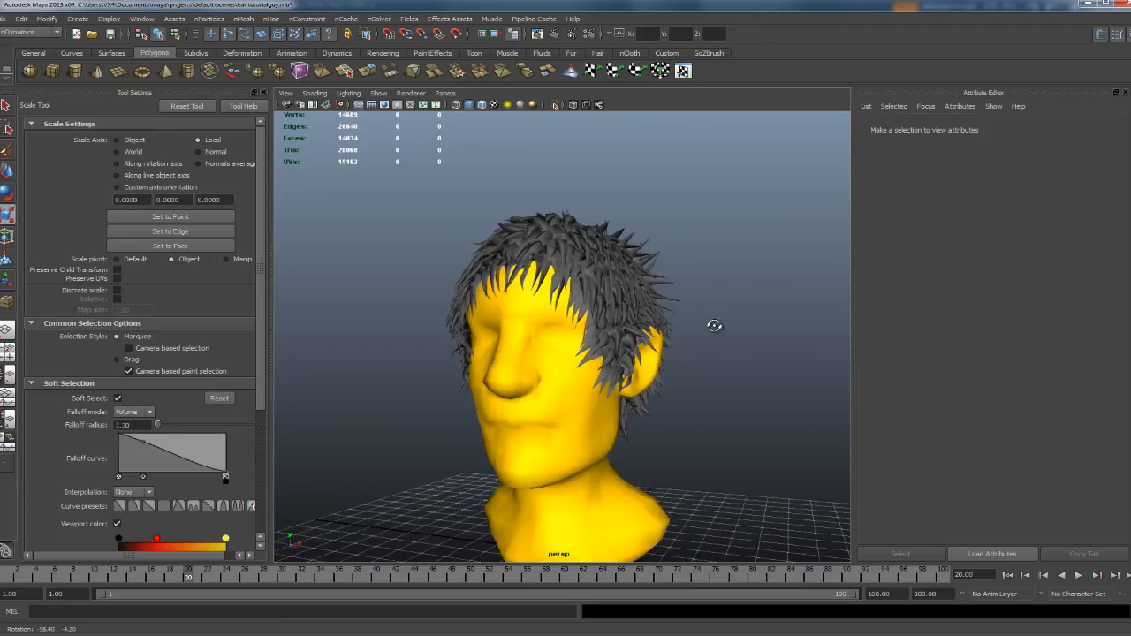
# - Select the hair mesh, switch the selection to the head, and examine how the hair sits around the head and ear
pyautogui.click(600, 286)
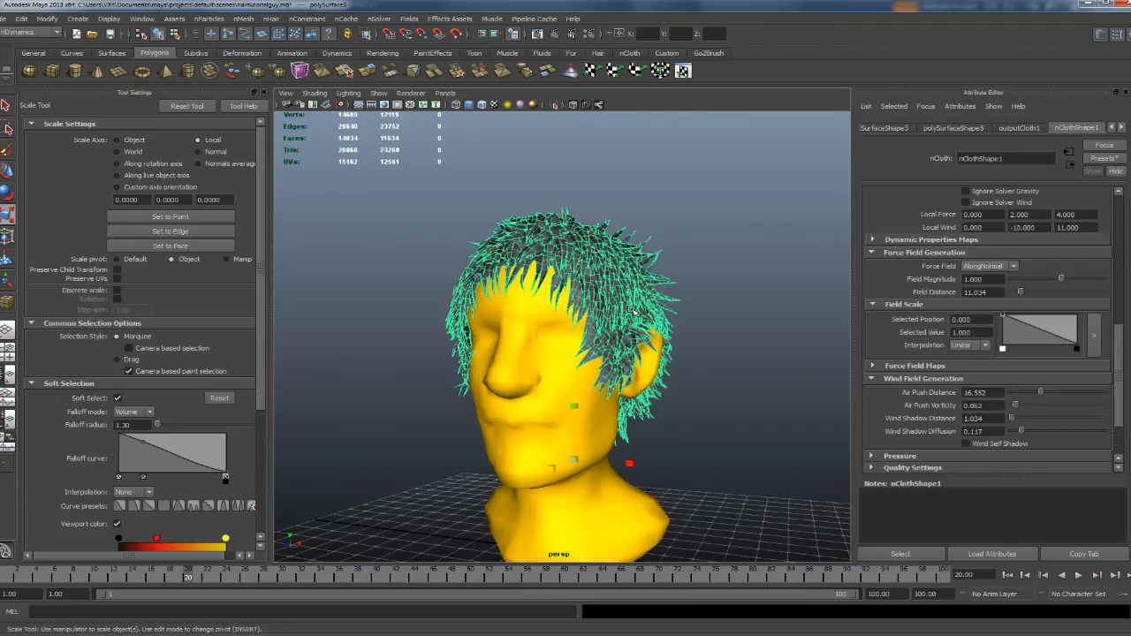
pyautogui.keyDown('alt'); pyautogui.moveTo(637, 354); pyautogui.dragTo(549, 345); pyautogui.keyUp('alt')
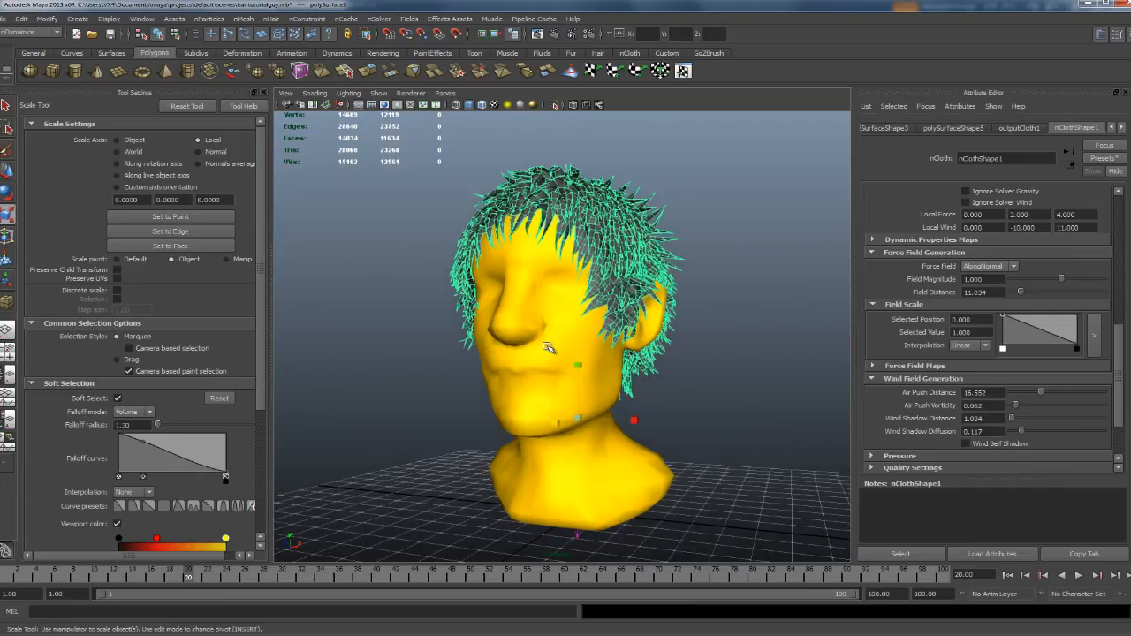
pyautogui.click(549, 346)
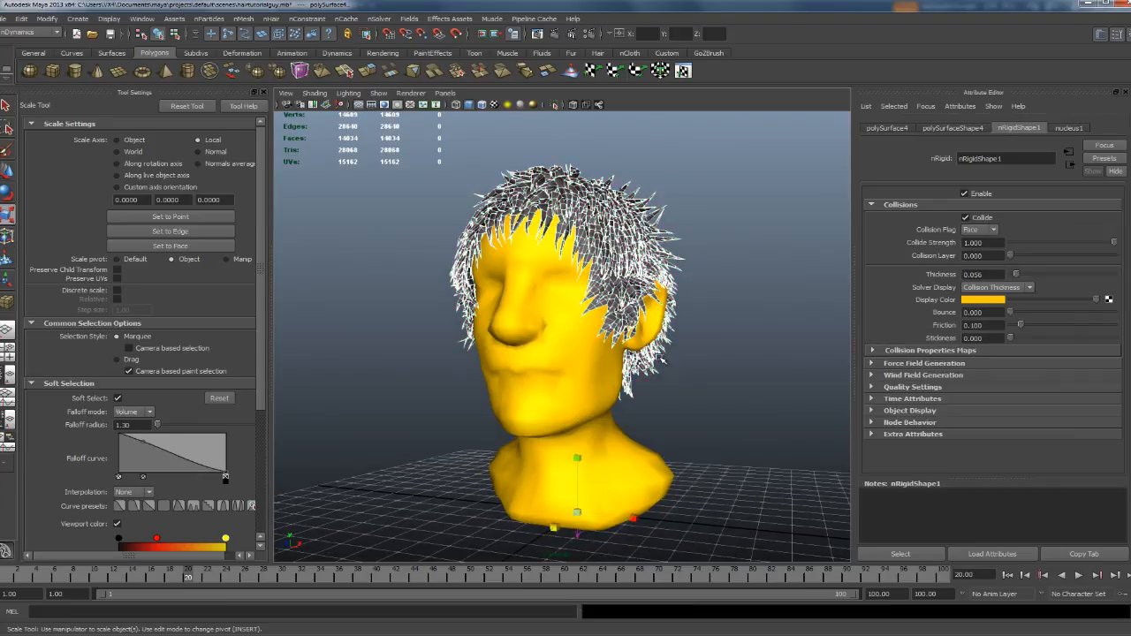
pyautogui.keyDown('alt'); pyautogui.moveTo(668, 355); pyautogui.dragTo(602, 347); pyautogui.keyUp('alt')
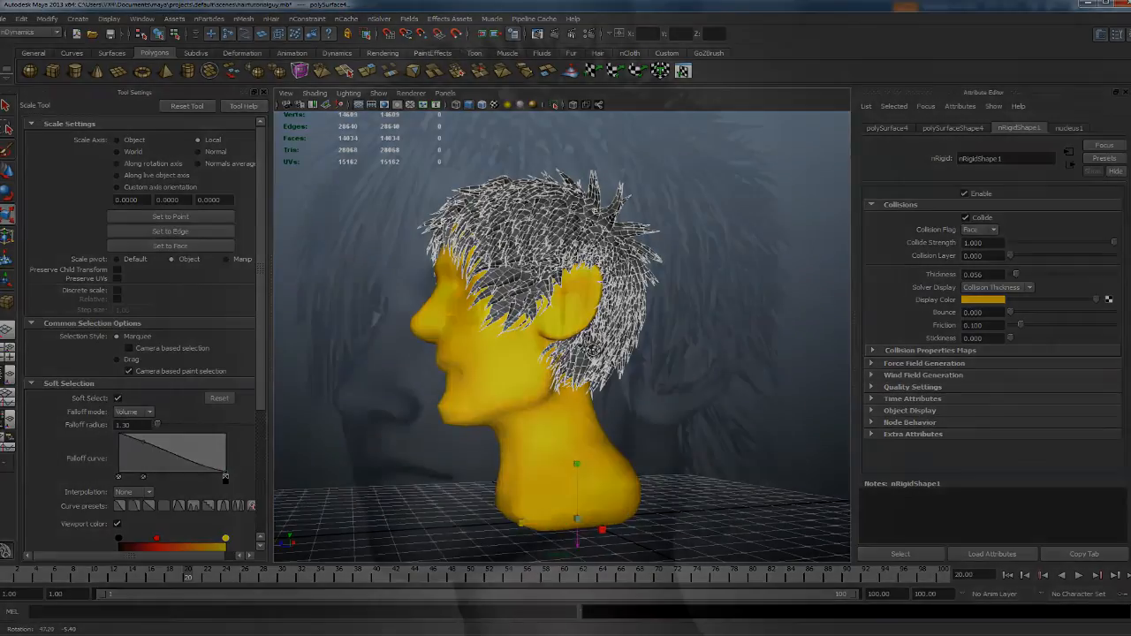